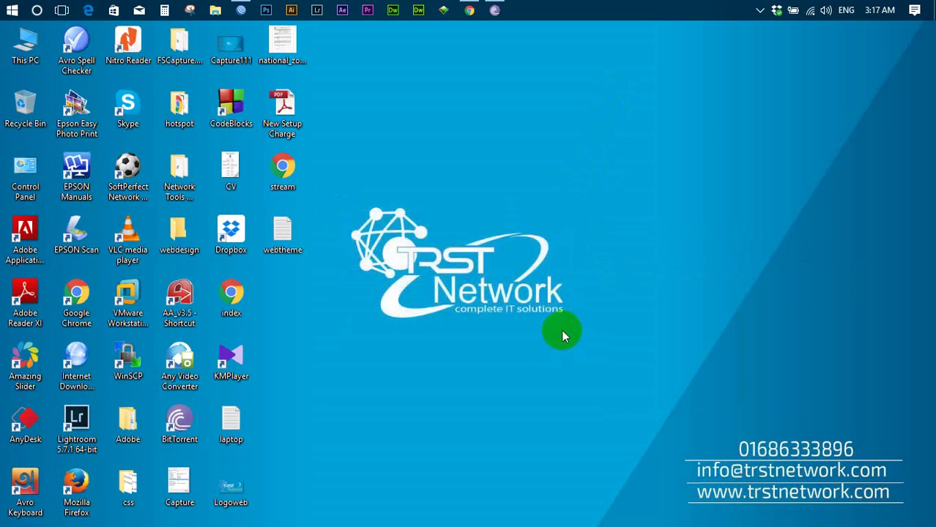
Step: Switch to Chrome and examine the two bridge pictures, the suspension bridge and bridge-new2017.jpg
click(469, 11)
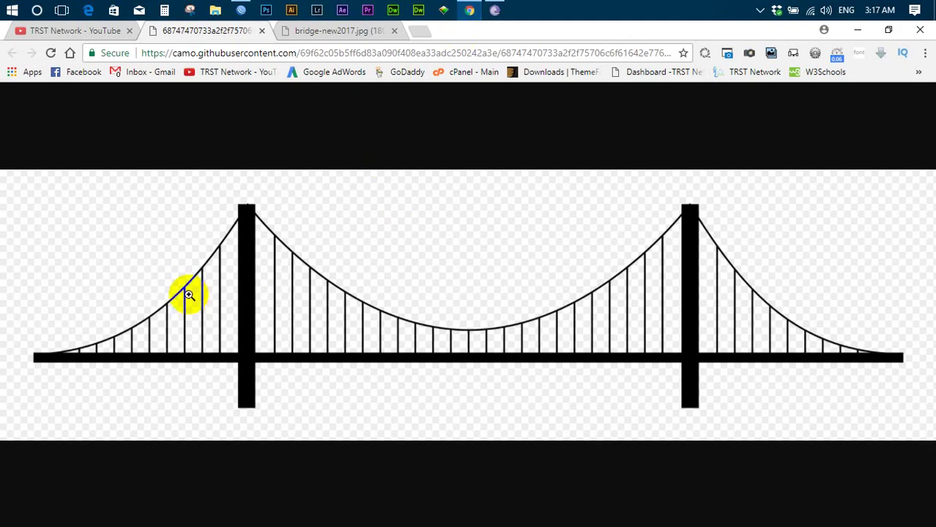
click(184, 293)
click(402, 297)
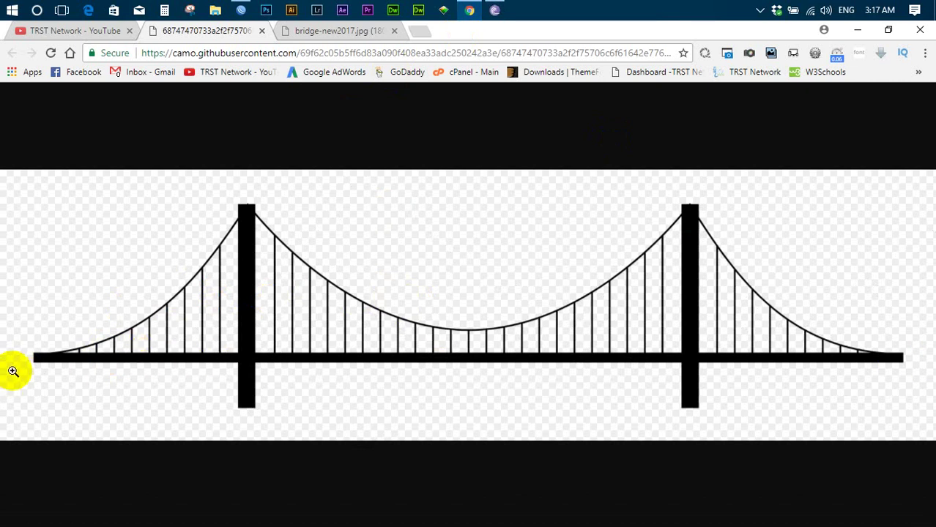
click(334, 31)
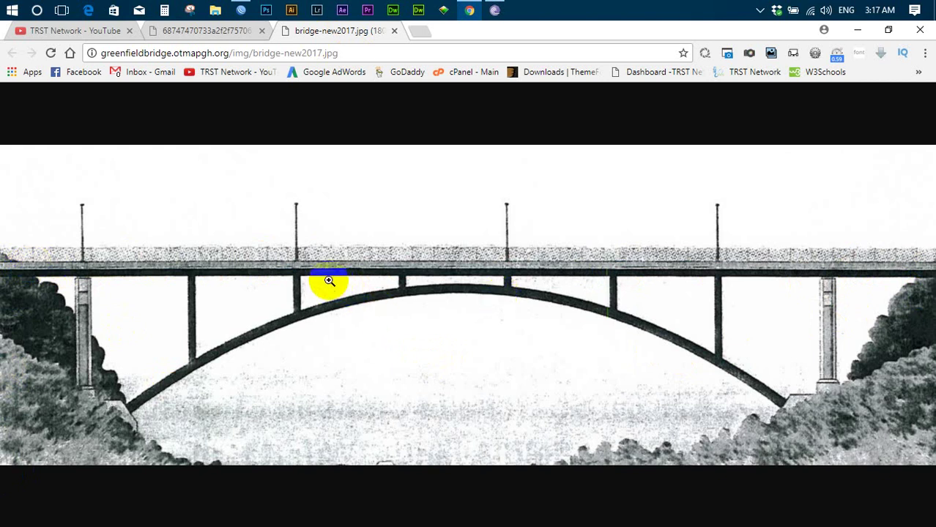
click(843, 38)
right_click(493, 194)
click(518, 230)
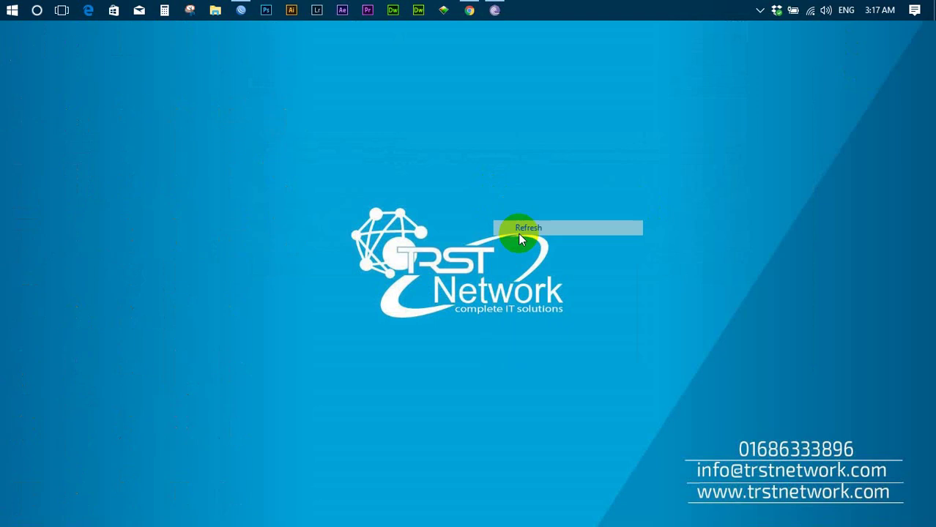
right_click(408, 162)
click(456, 204)
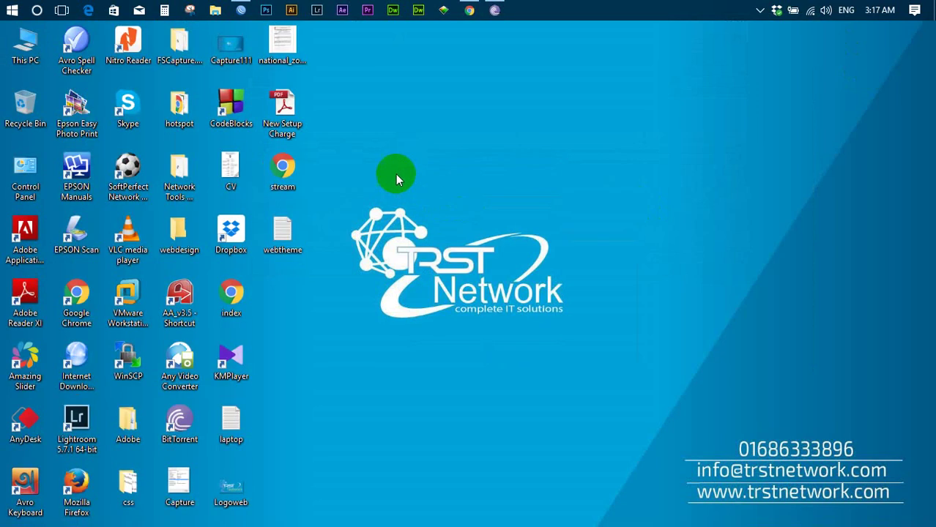
right_click(432, 175)
click(469, 212)
click(241, 10)
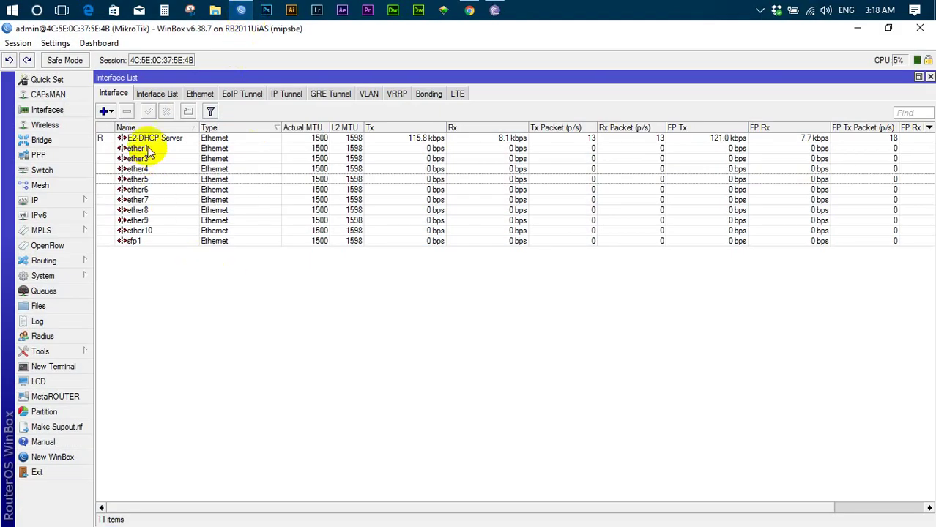
click(857, 29)
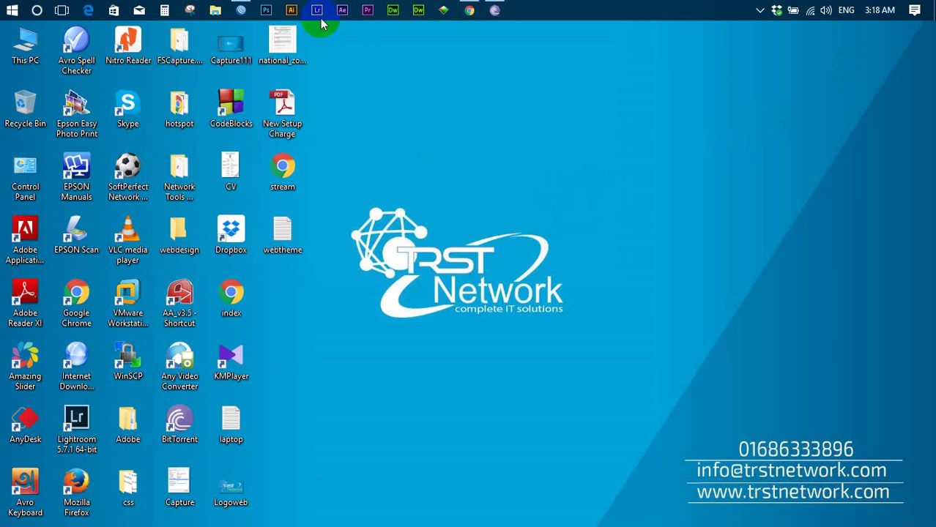
right_click(511, 156)
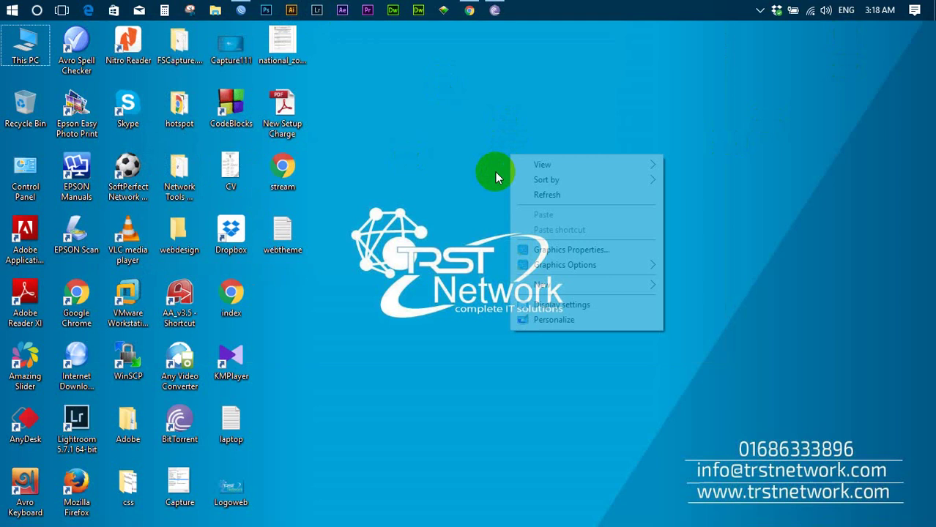
click(553, 195)
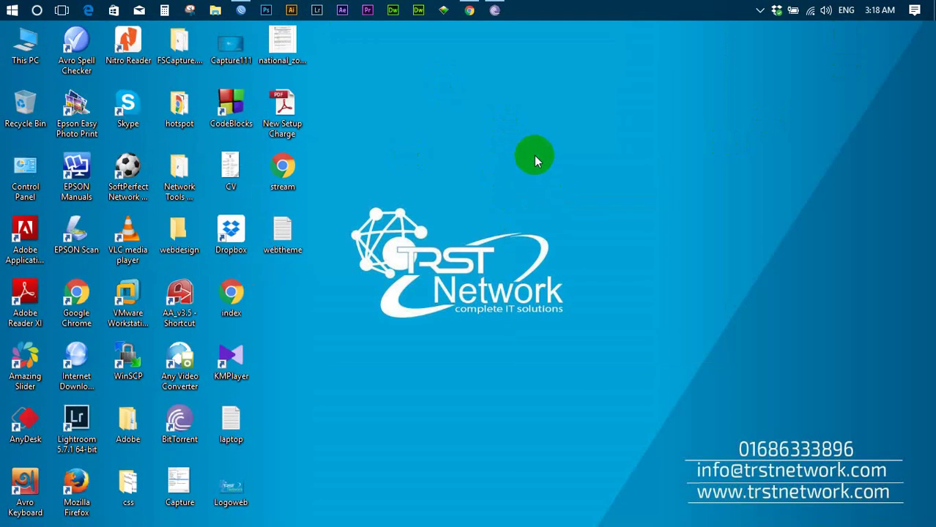
right_click(536, 156)
click(577, 195)
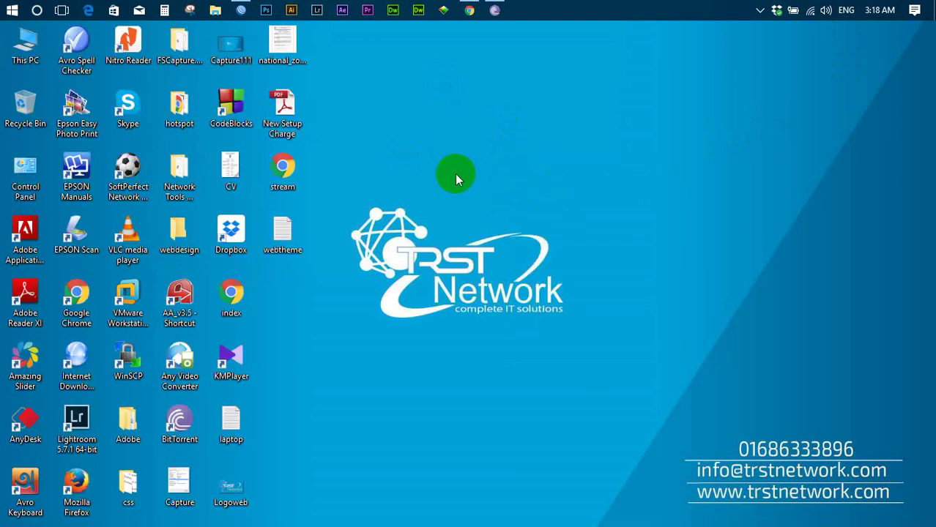
Step: Switch to Chrome and view the MikroTik playlist on the TRST Network YouTube channel
click(241, 11)
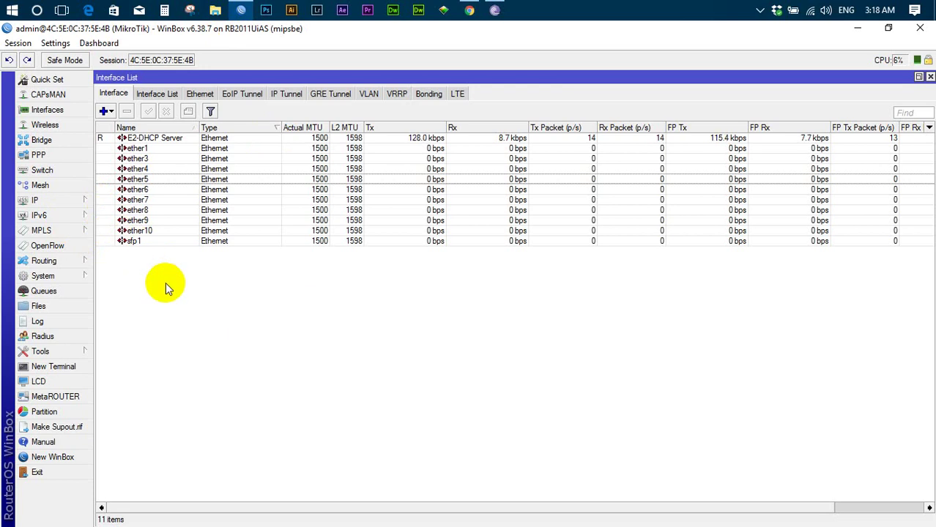
click(445, 15)
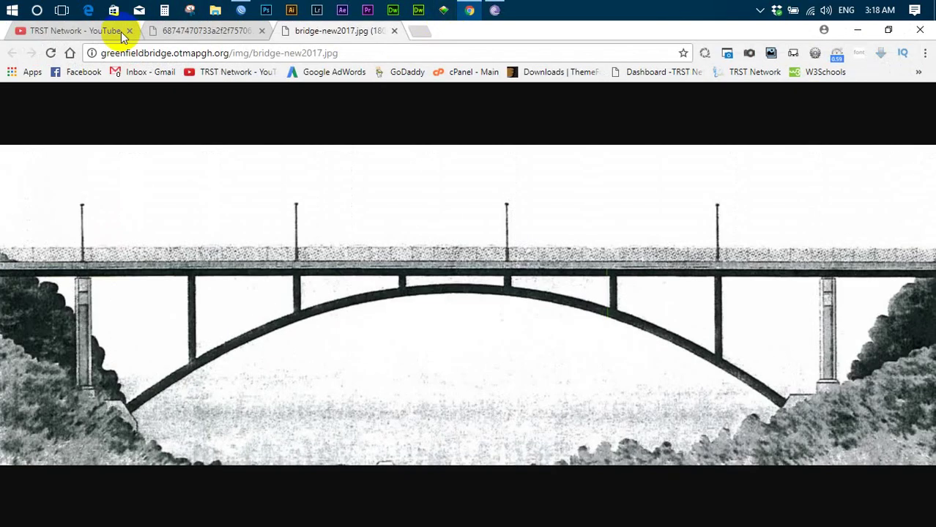
click(62, 33)
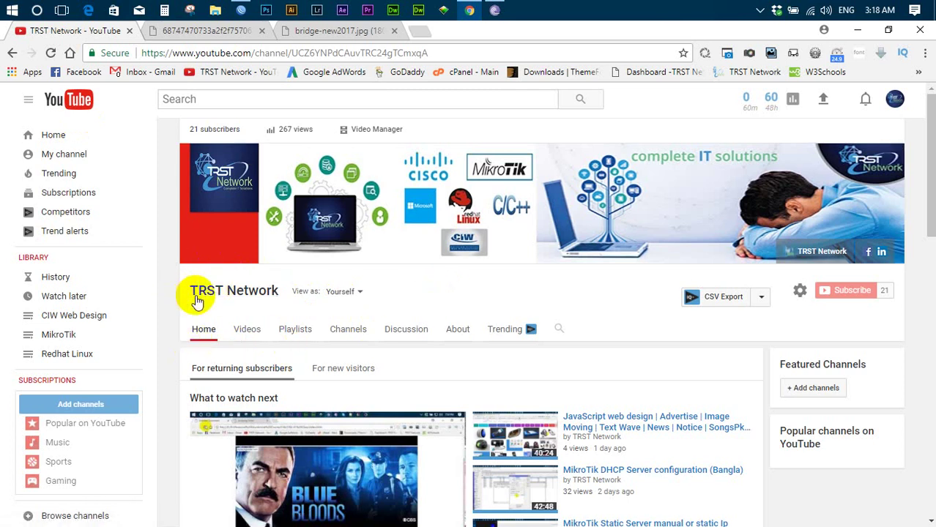
click(294, 329)
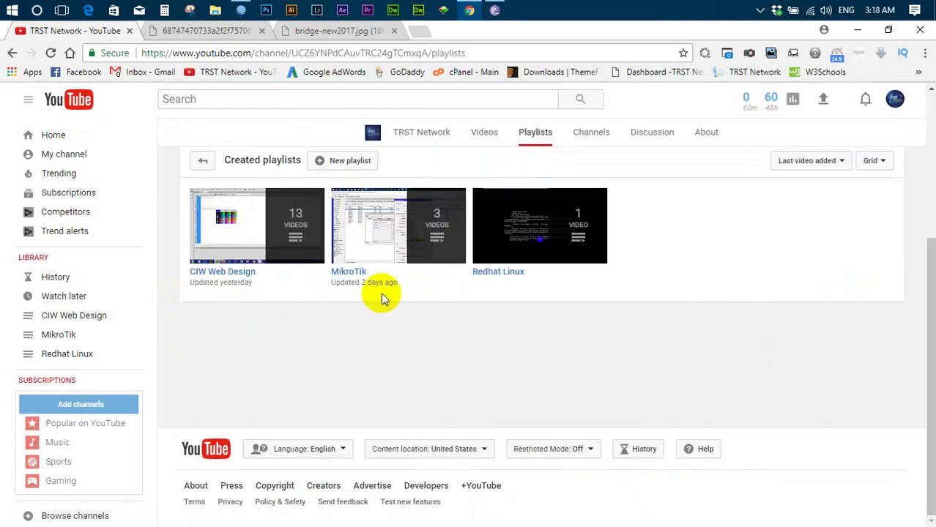
click(341, 273)
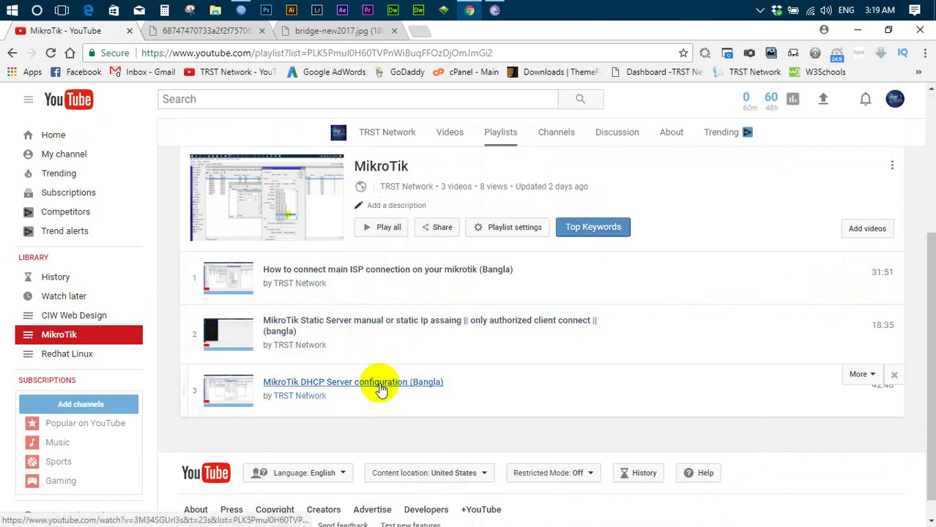
Step: Switch to WinBox to examine the E2-DHCP Server and ether1 interfaces, and recheck the MikroTik playlist in Chrome
click(241, 10)
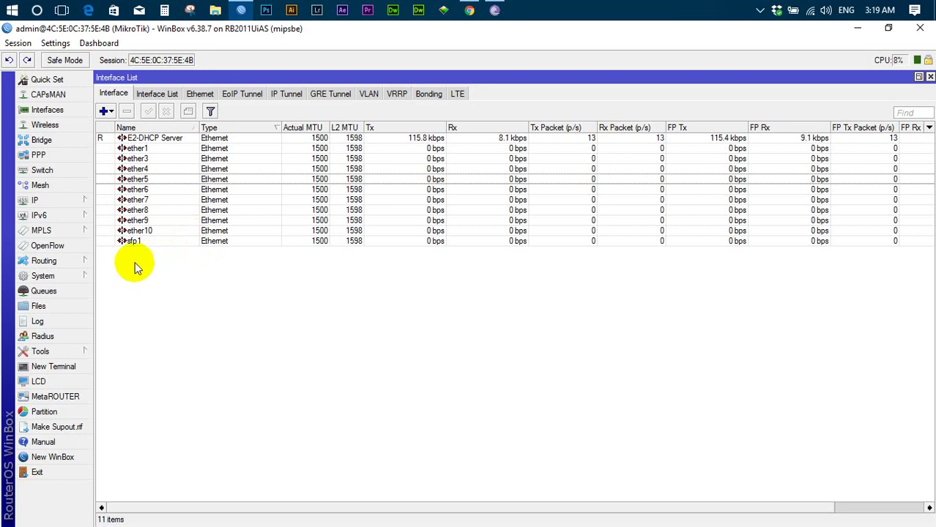
click(162, 140)
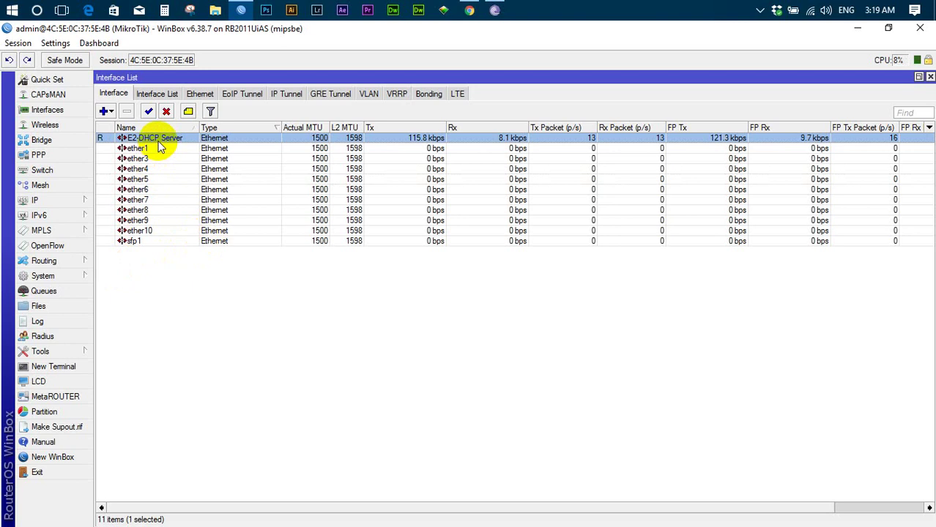
click(158, 148)
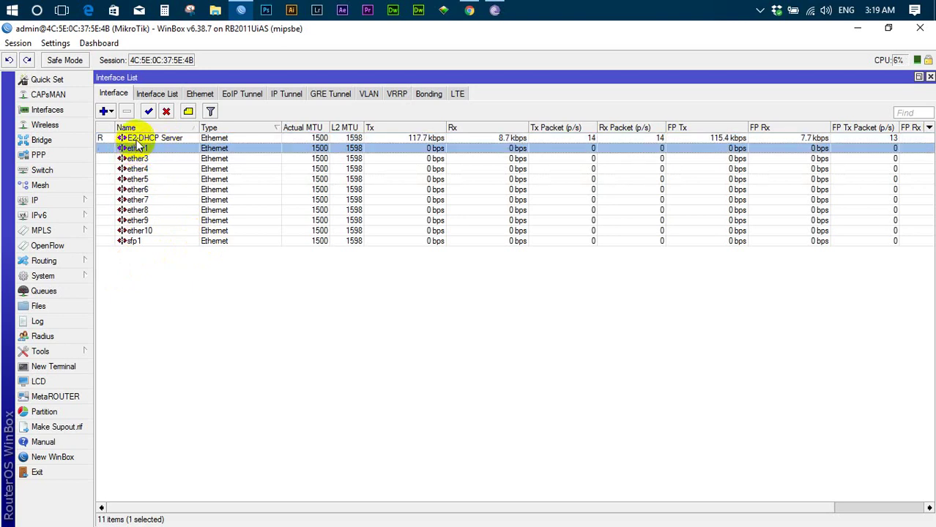
click(136, 140)
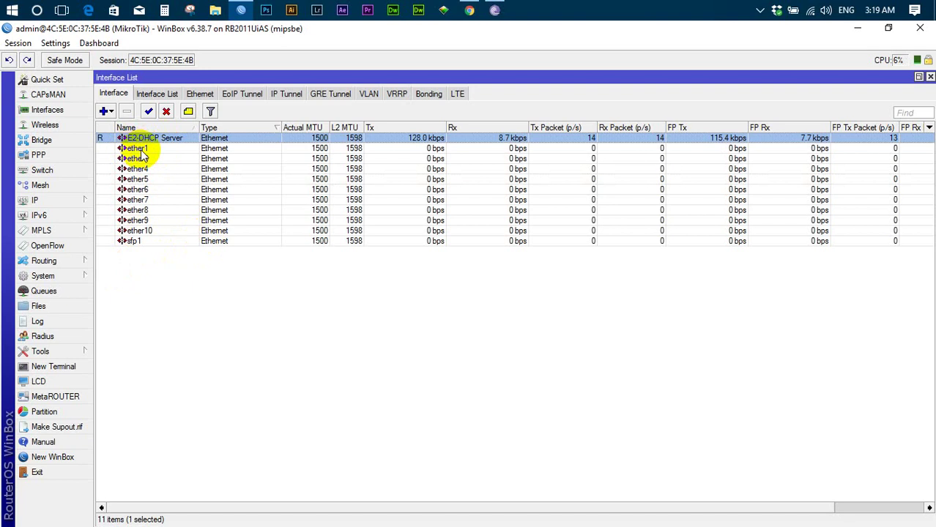
click(469, 9)
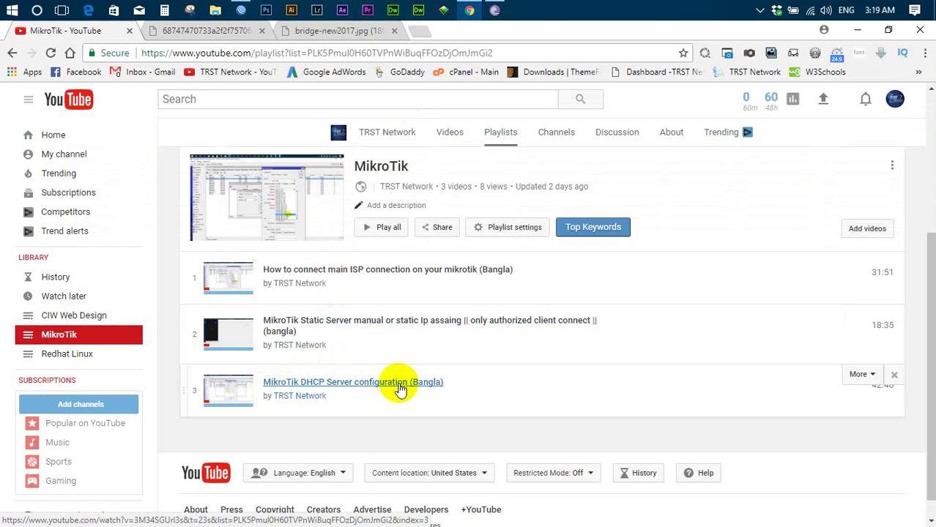
Step: Return to WinBox and examine the ether1, ether3, ether4 and ether5 entries in the interface list
click(241, 11)
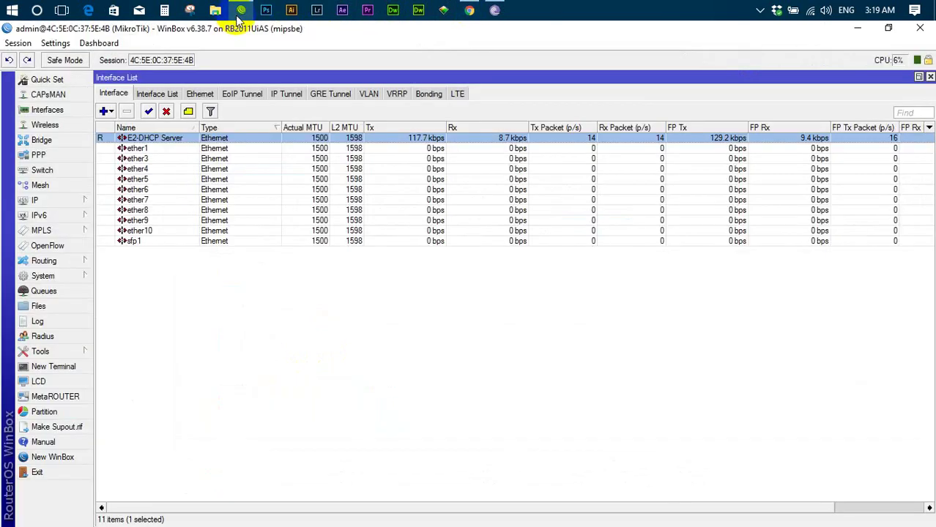
click(142, 148)
click(144, 158)
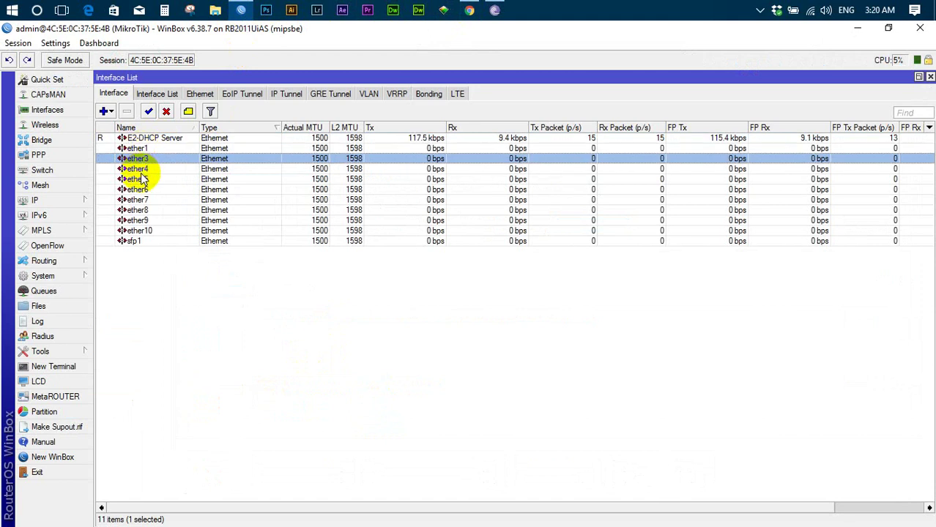
click(145, 180)
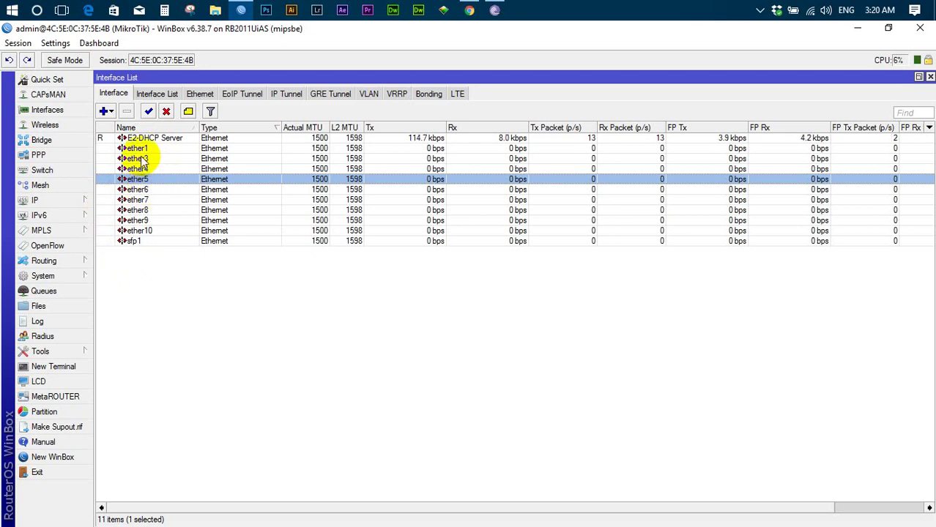
click(148, 150)
click(146, 159)
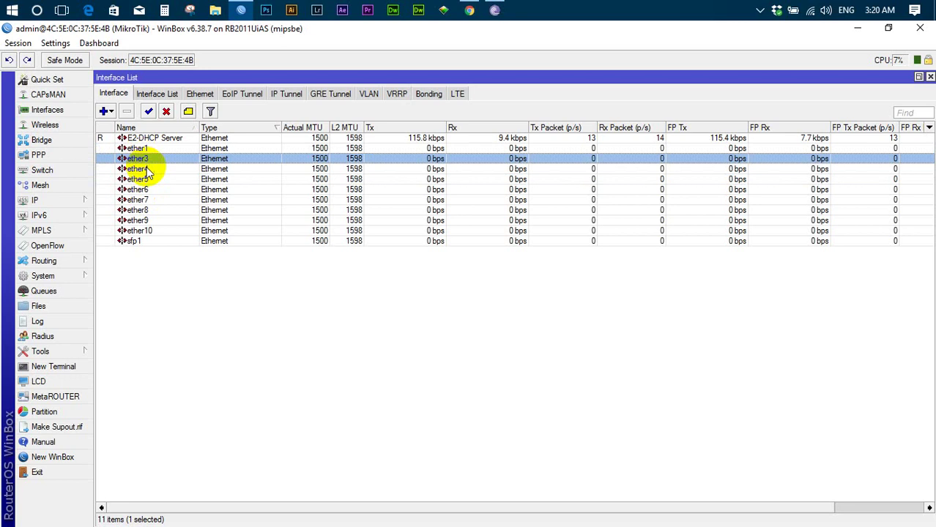
click(147, 169)
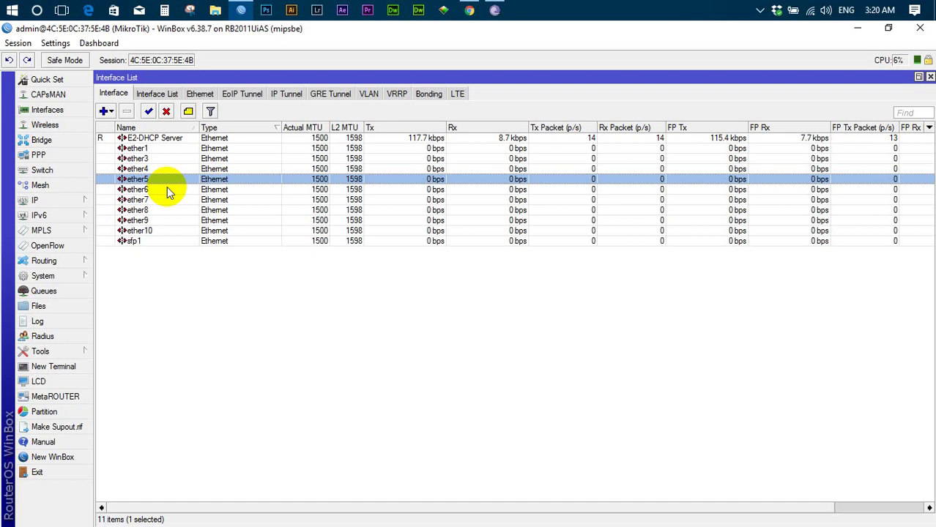
click(138, 149)
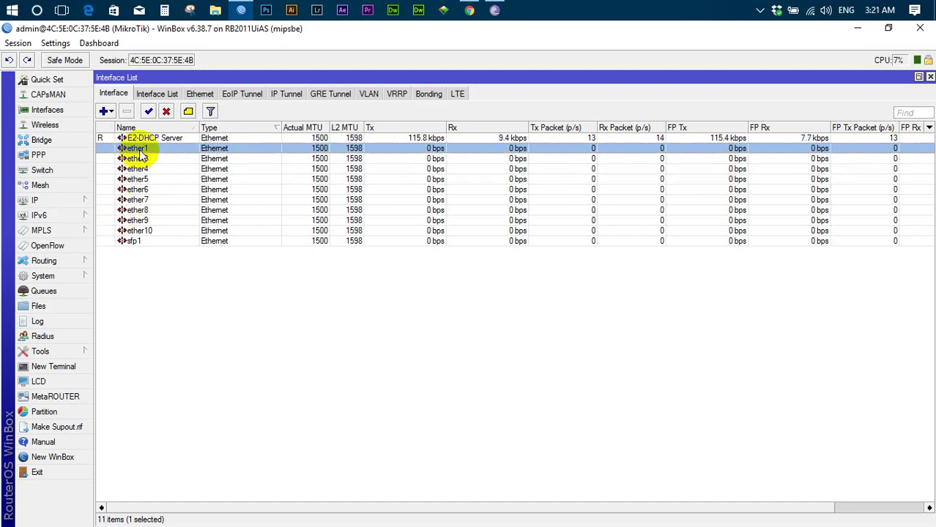
click(139, 159)
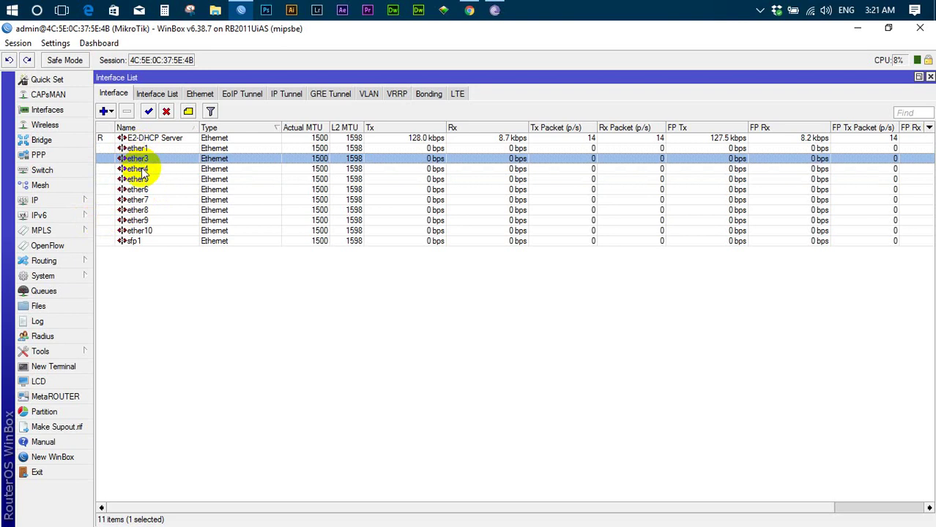
click(142, 170)
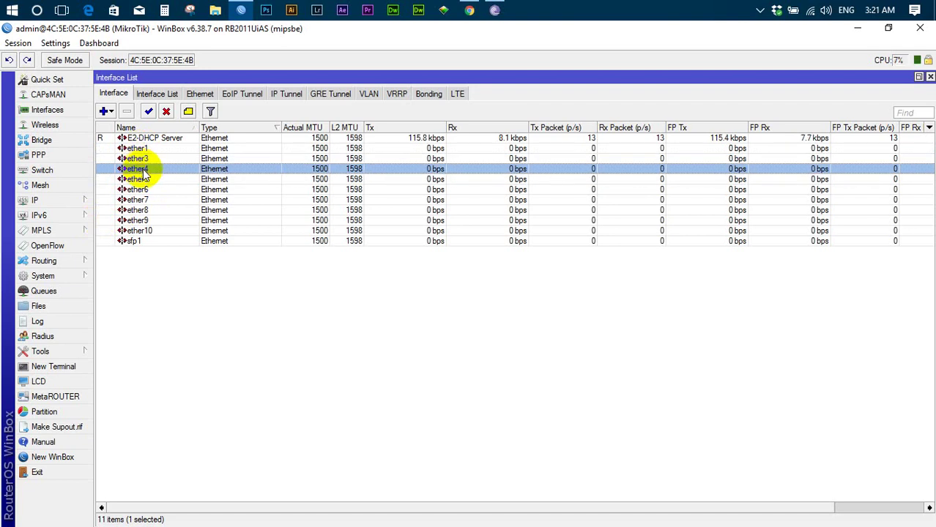
click(139, 150)
click(143, 169)
click(143, 180)
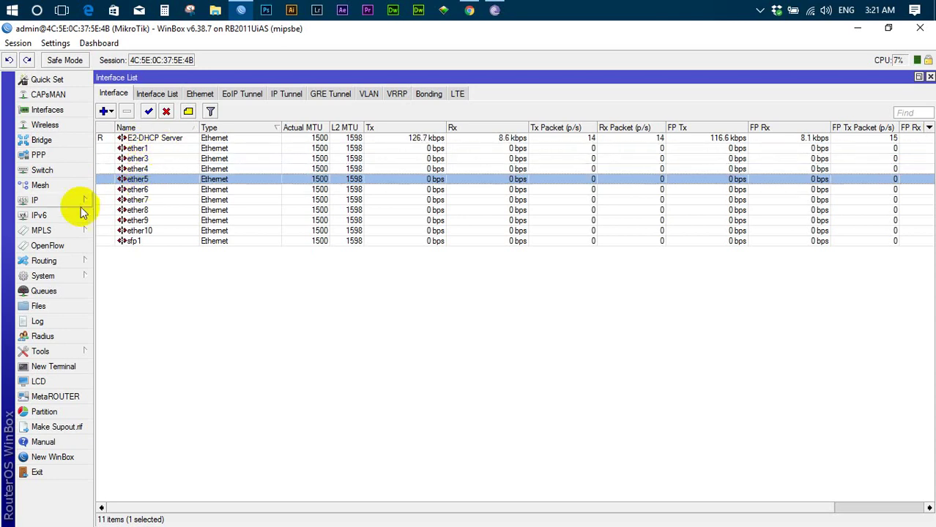
Step: View the router's IP DHCP Server configuration, check the dhcp1 entry's interface, and close it
click(57, 200)
click(128, 261)
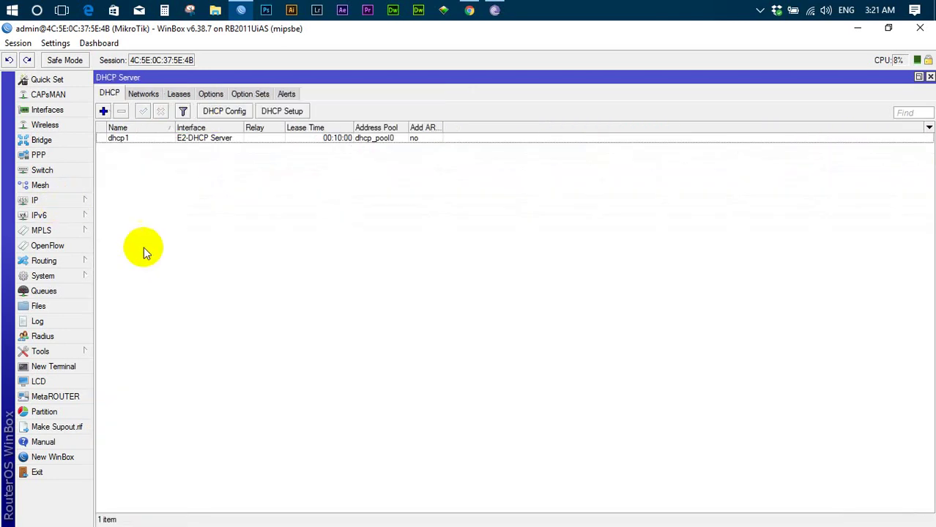
click(217, 138)
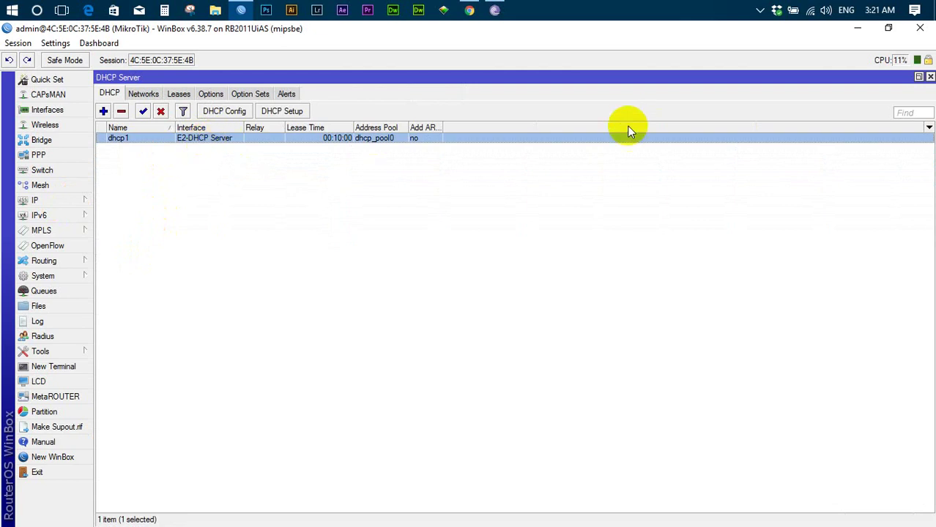
click(931, 77)
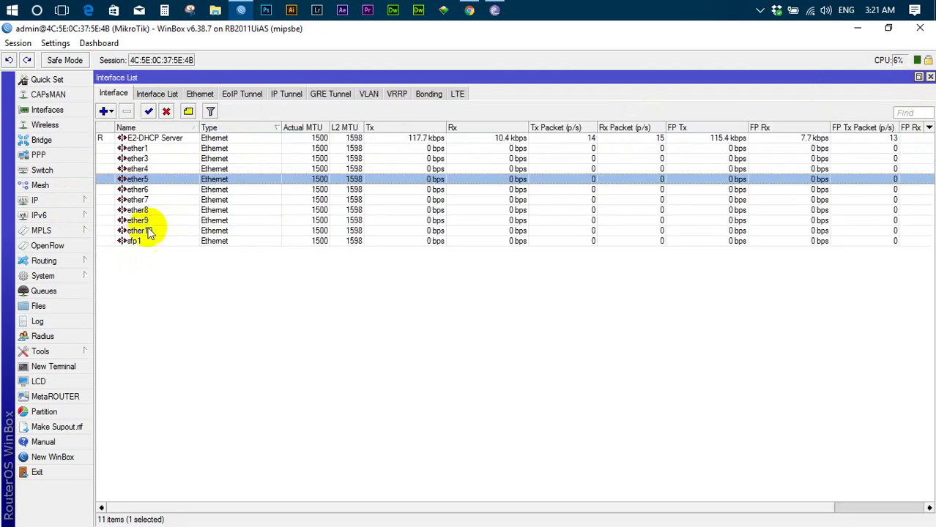
Step: Examine the ether1 and E2-DHCP Server interfaces, and restore the Interface List from its maximized size
click(139, 148)
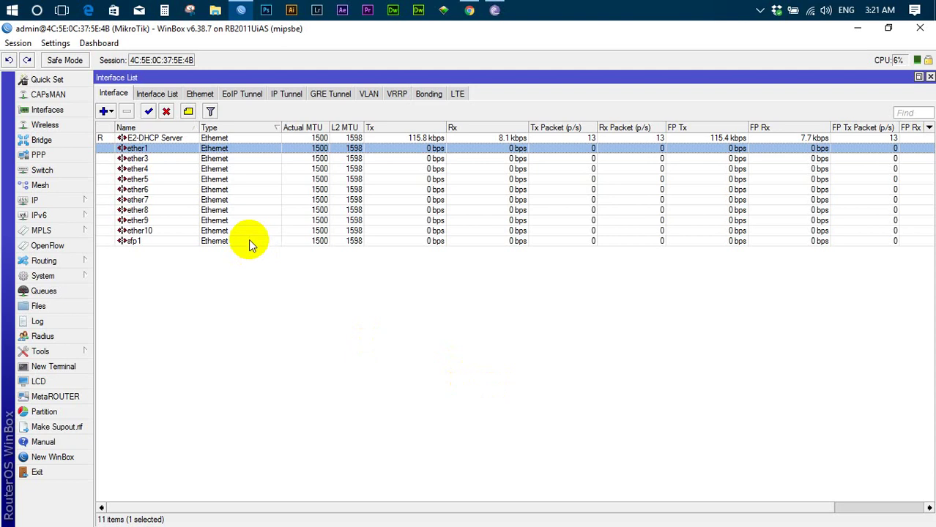
click(133, 140)
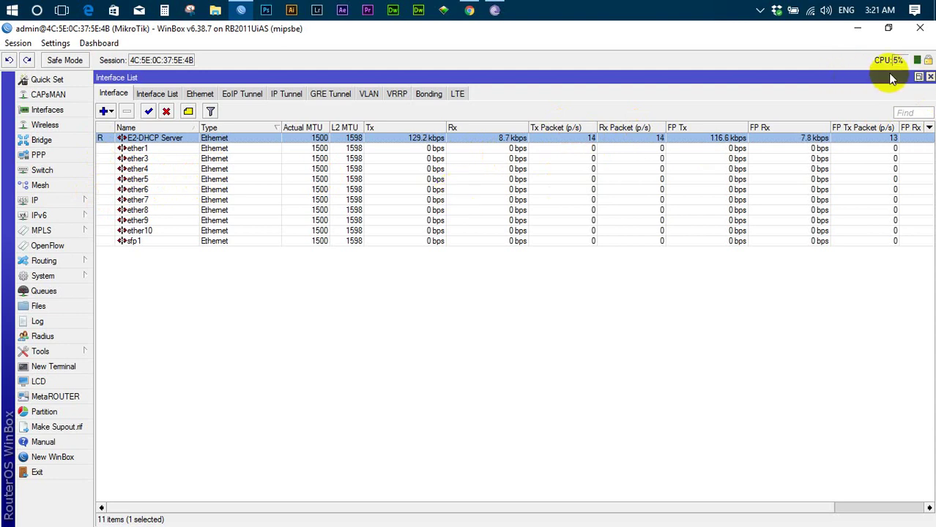
click(918, 76)
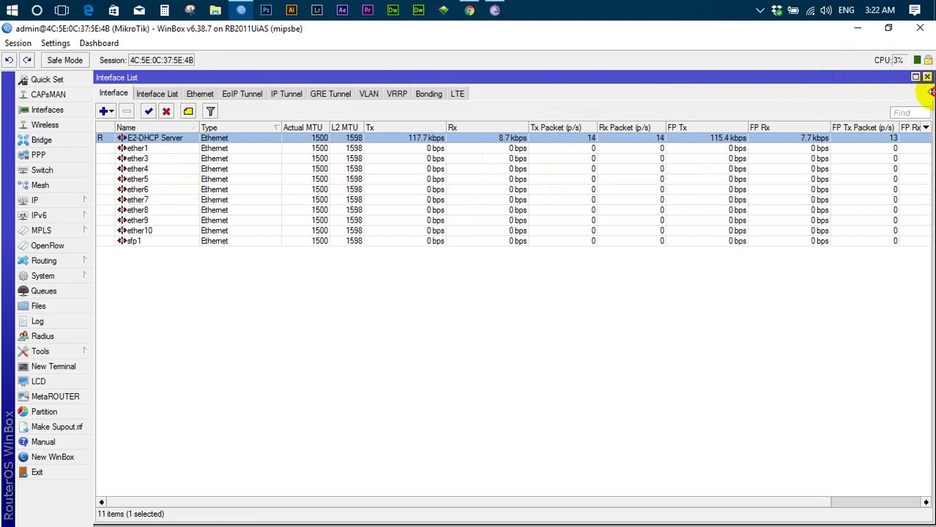
Step: Narrow the Interface List window, move it to the workspace's right edge, and view the interface types available for adding
drag(930, 91, 343, 110)
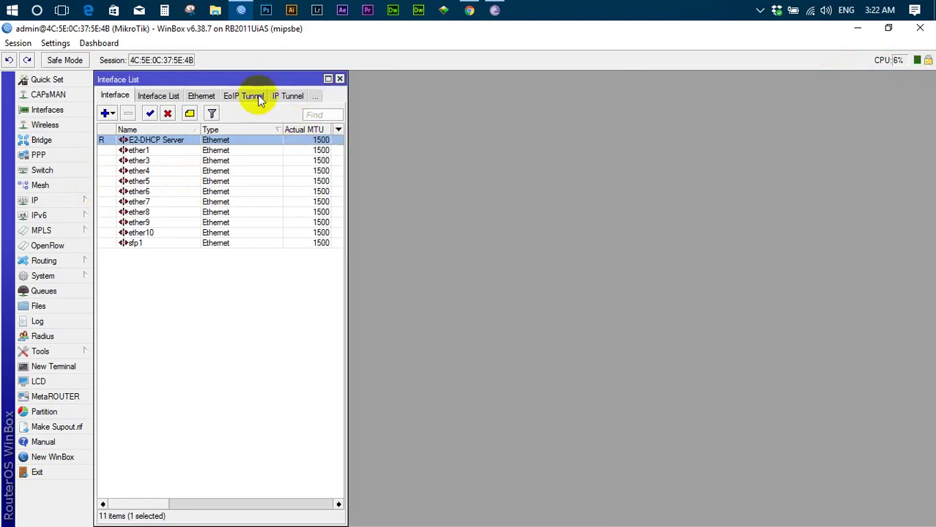
drag(269, 76, 852, 75)
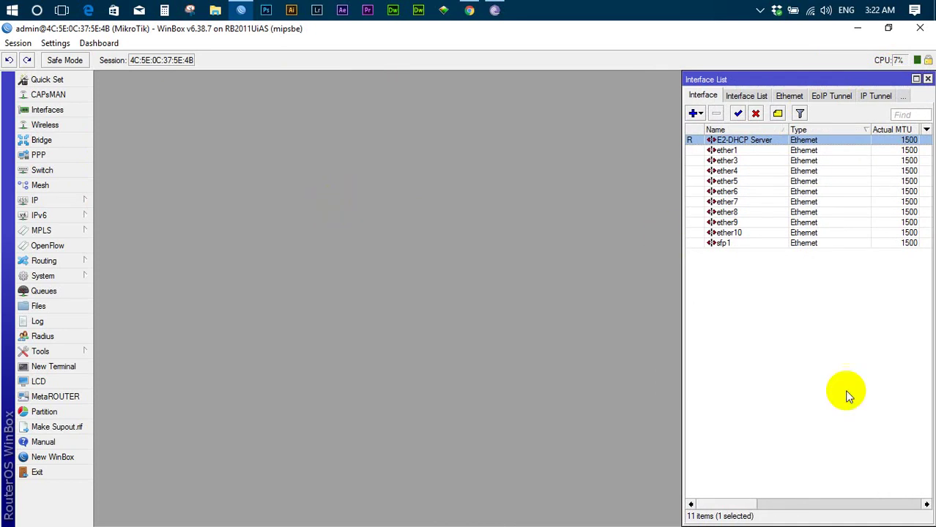
click(694, 114)
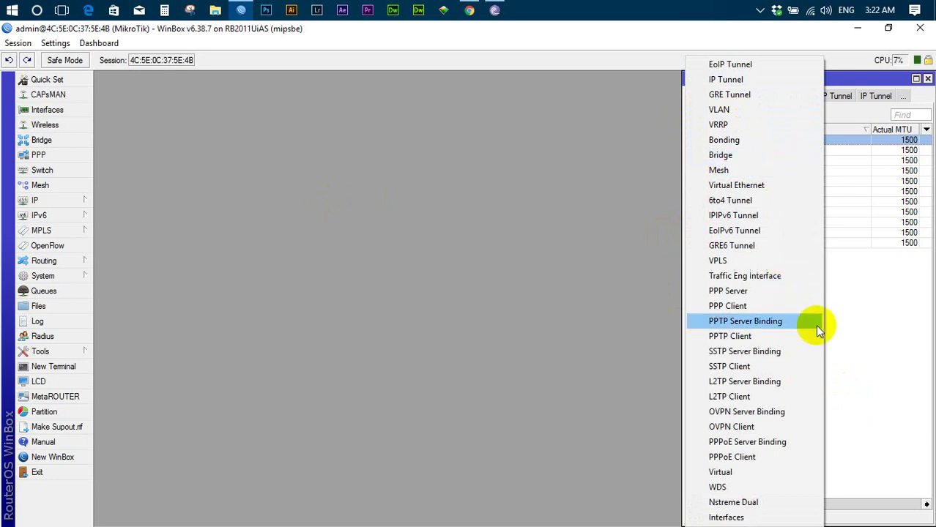
click(840, 334)
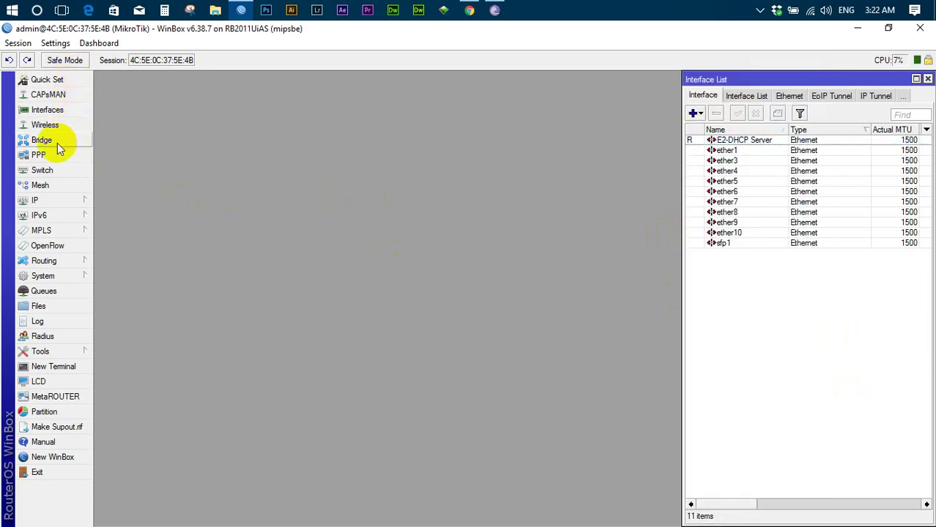
Step: Open the Bridge window and resize it to fit side by side with the Interface List
click(37, 140)
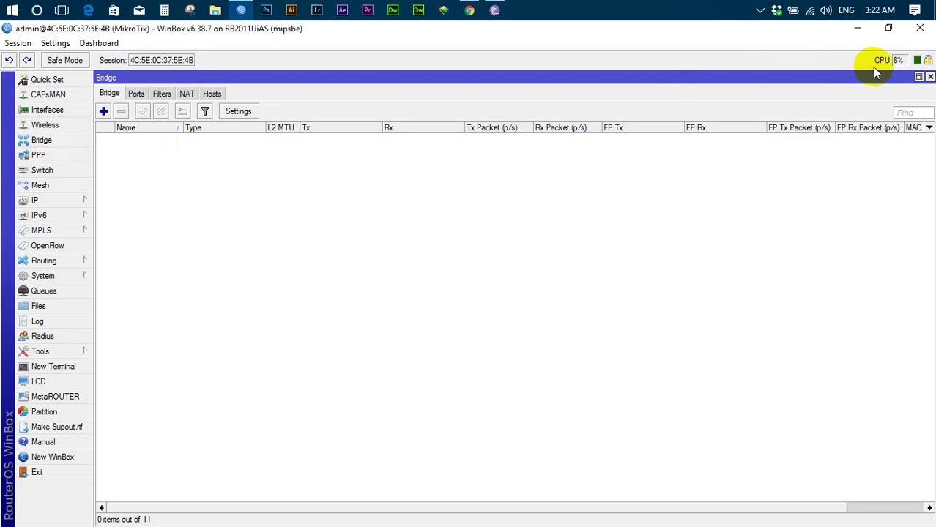
click(919, 77)
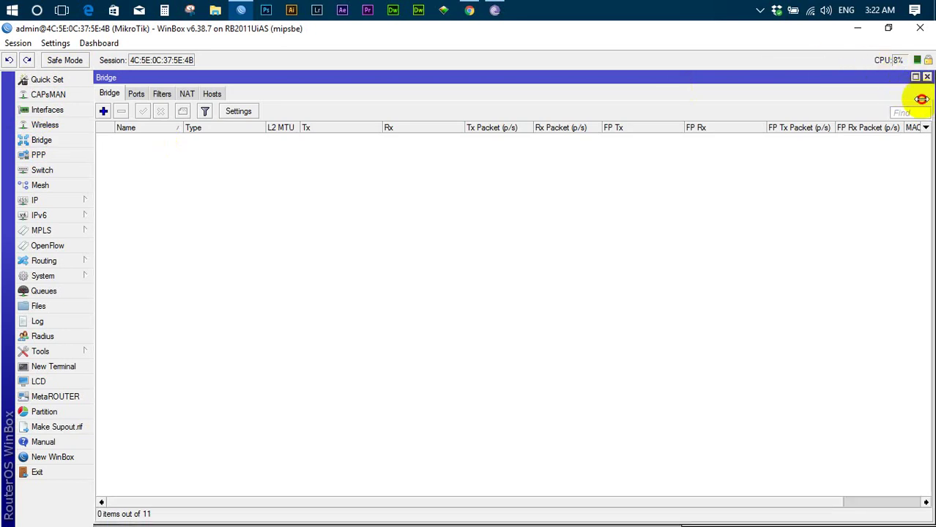
drag(921, 98, 680, 129)
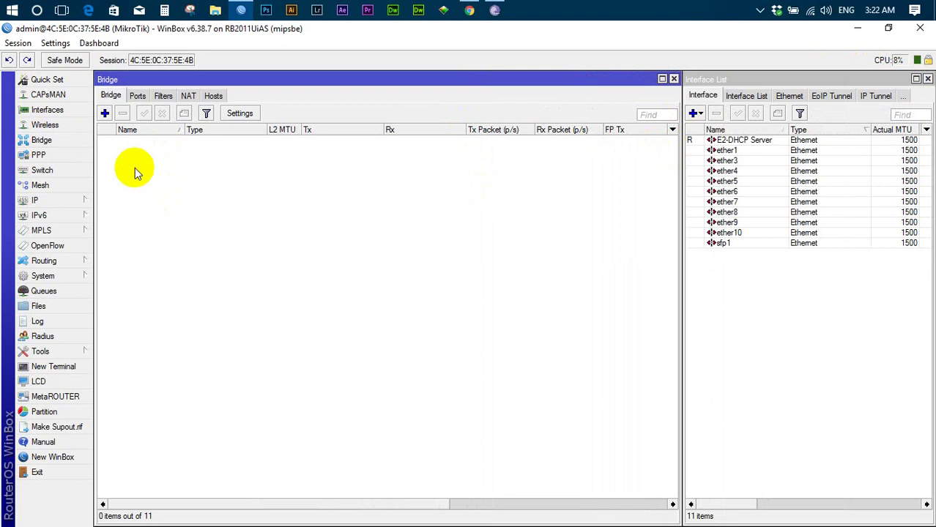
Step: Start a new bridge interface named TRST-Bridge, keep ARP enabled, and shift its dialog clear of the Interface List
click(104, 115)
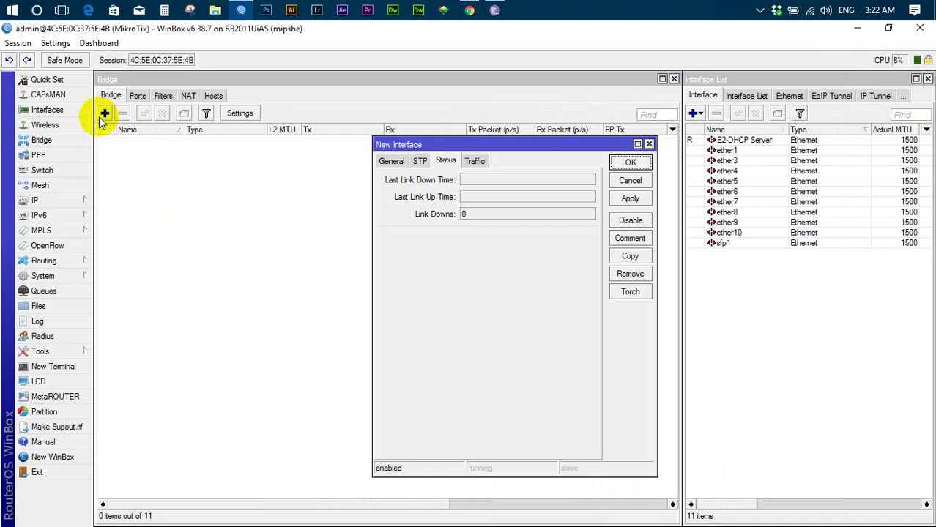
click(391, 161)
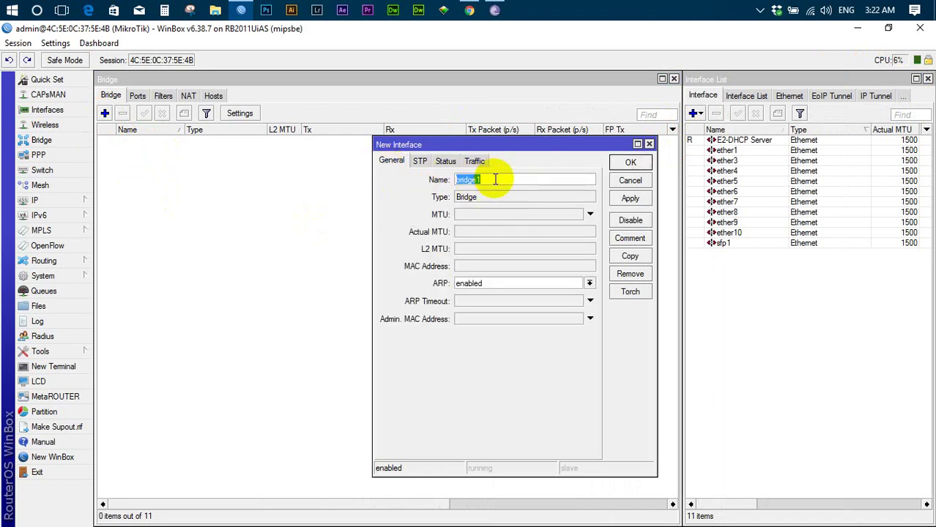
text(TRST-B)
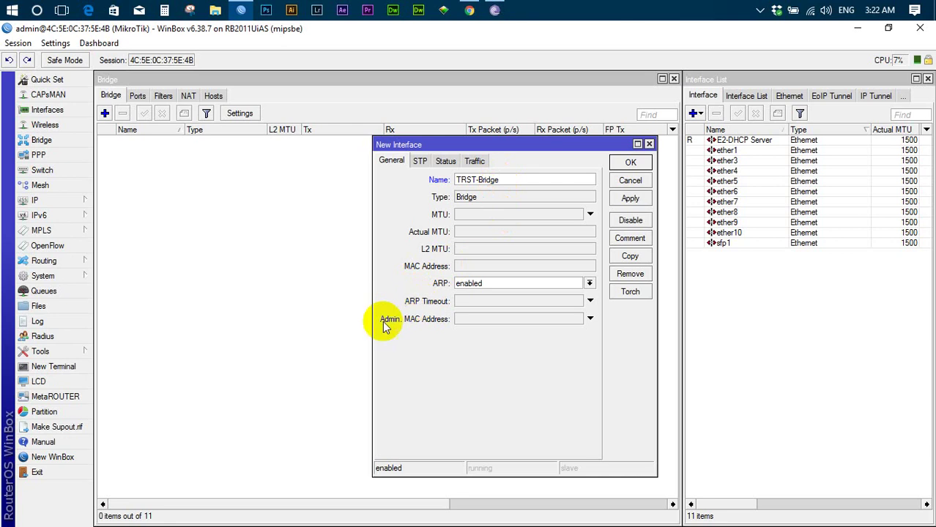
click(589, 283)
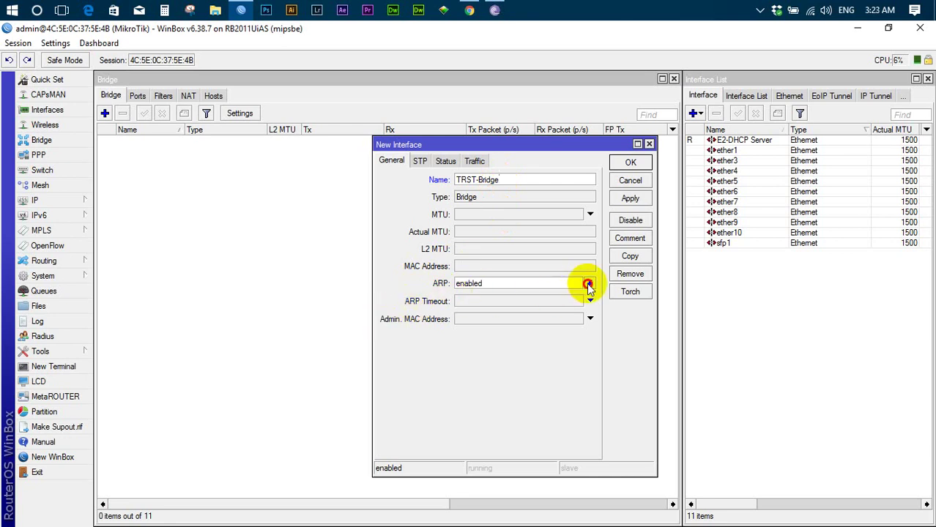
click(431, 268)
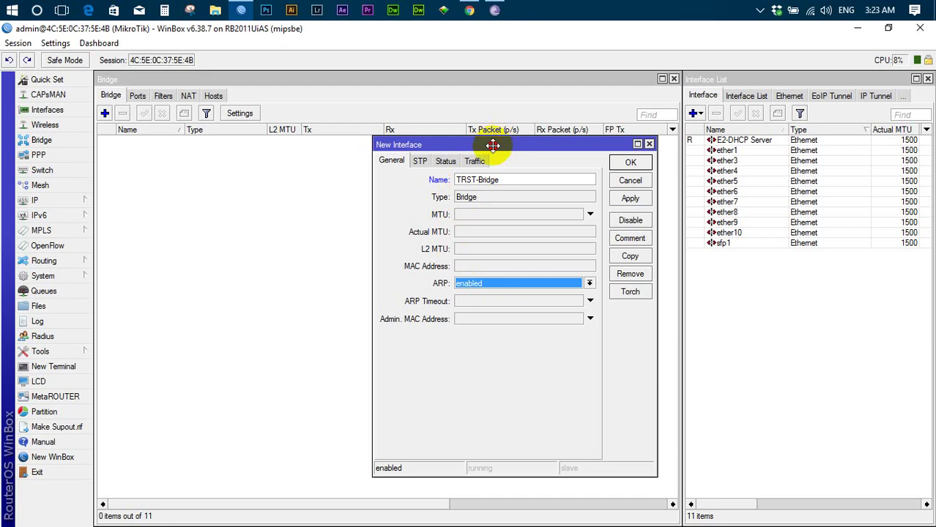
drag(494, 144, 436, 141)
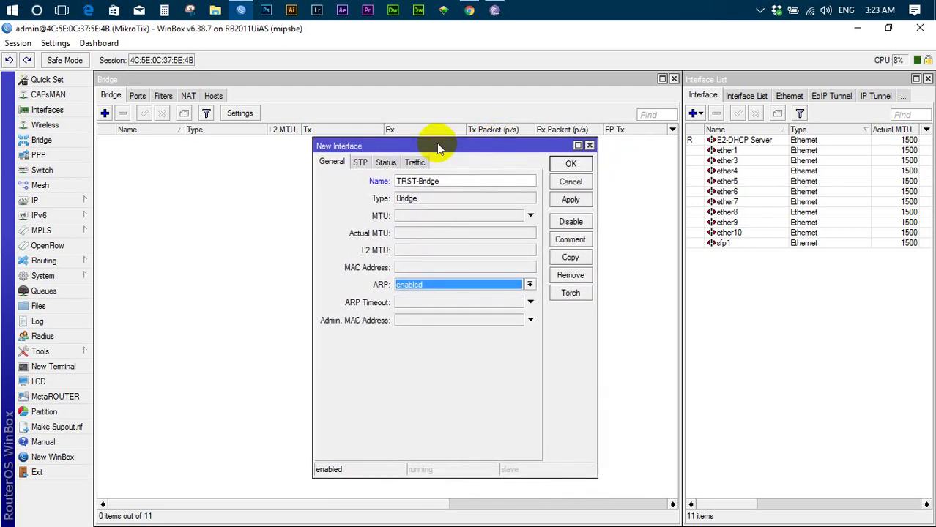
Step: Review the new bridge's STP, status and traffic details, and save the TRST-Bridge interface
click(359, 163)
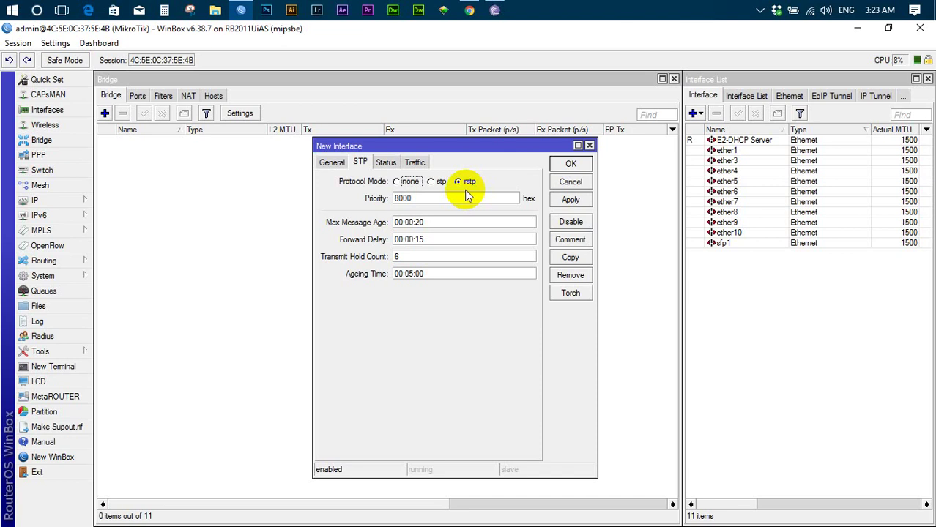
click(386, 163)
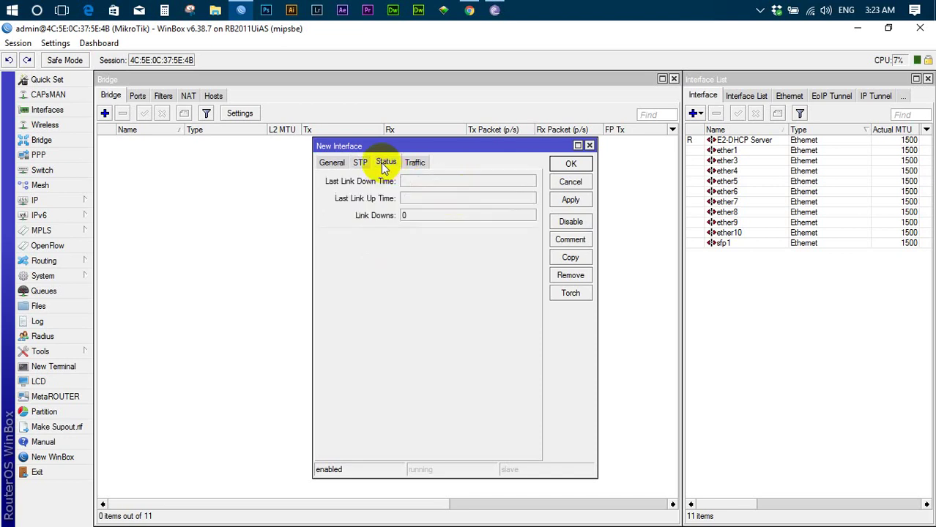
click(415, 162)
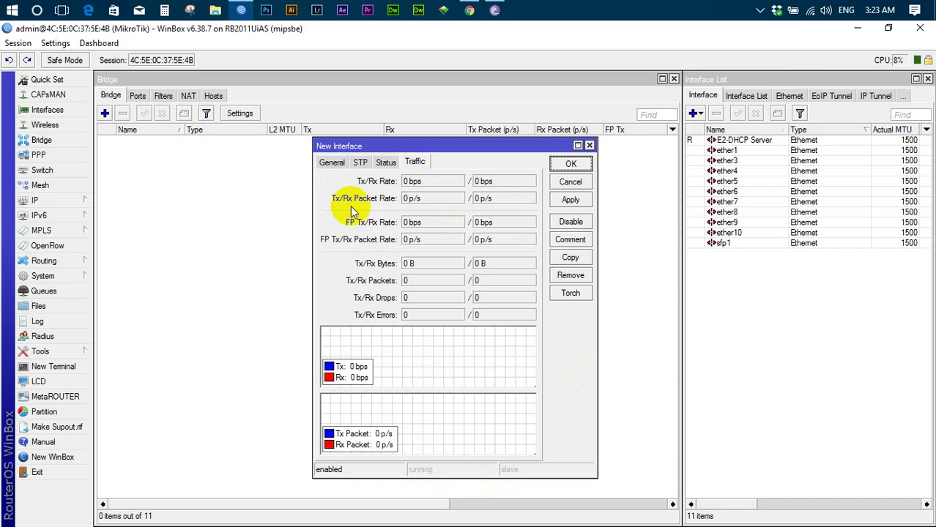
click(331, 164)
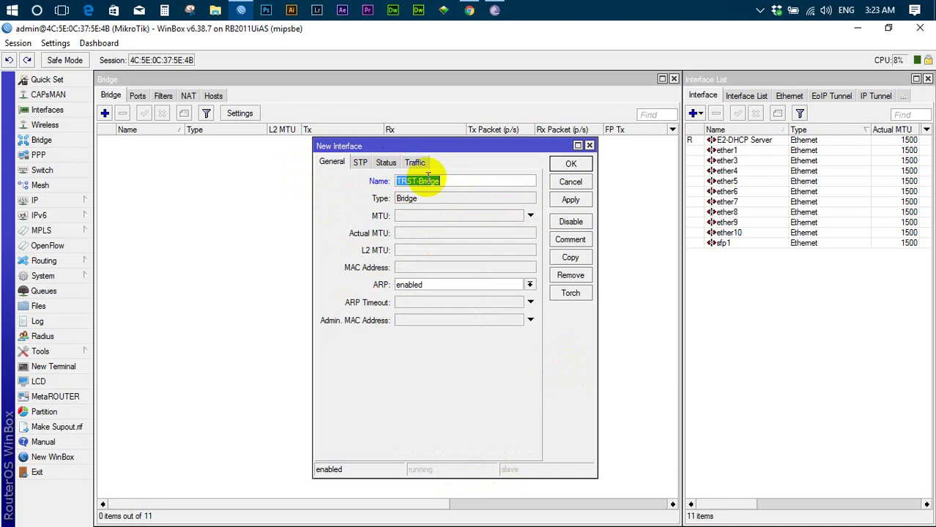
click(572, 203)
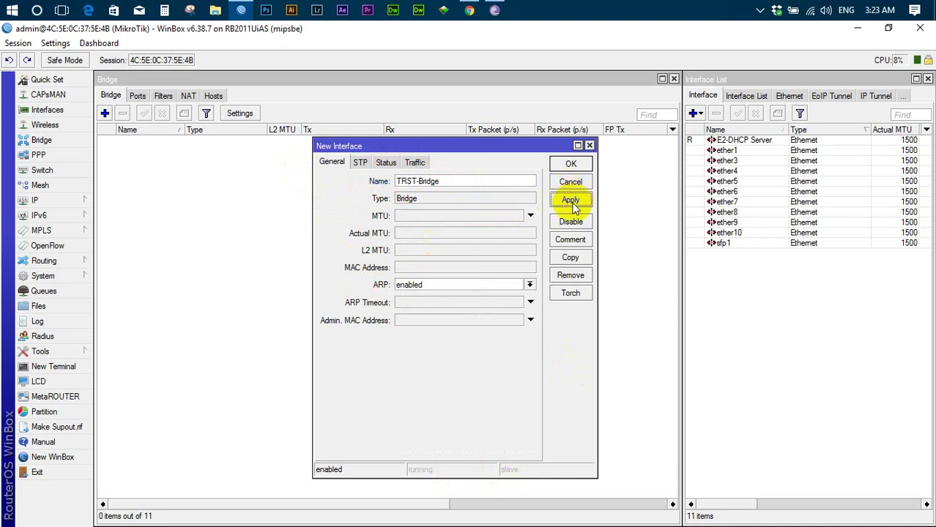
click(570, 164)
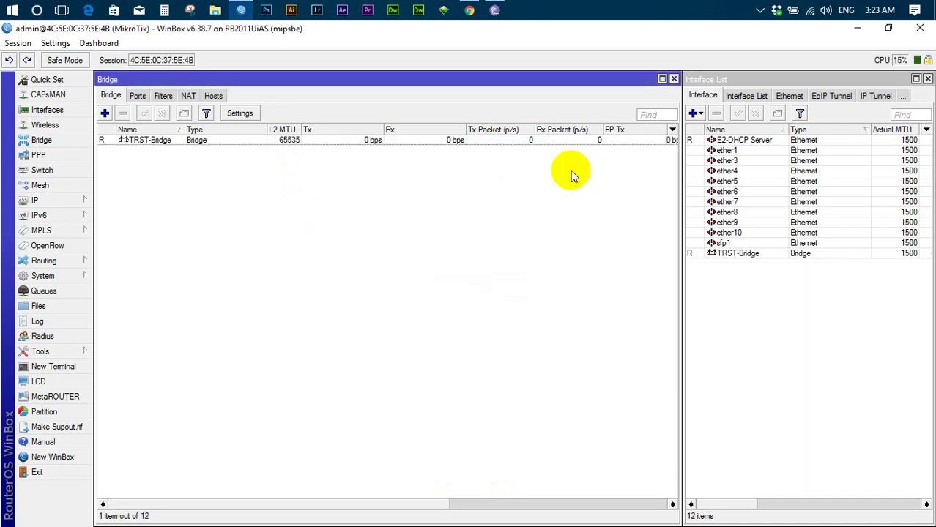
Step: Examine the TRST-Bridge entry in both the Bridge window and the Interface List
click(139, 141)
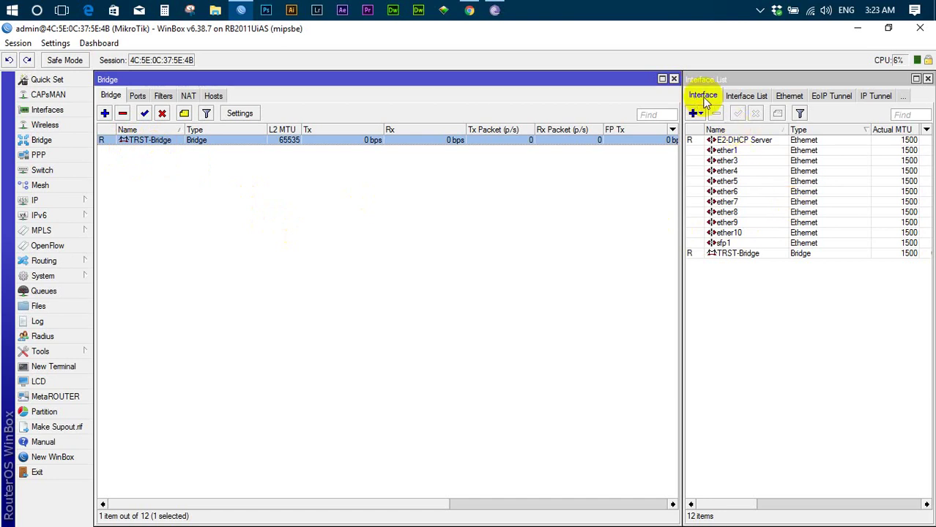
click(44, 109)
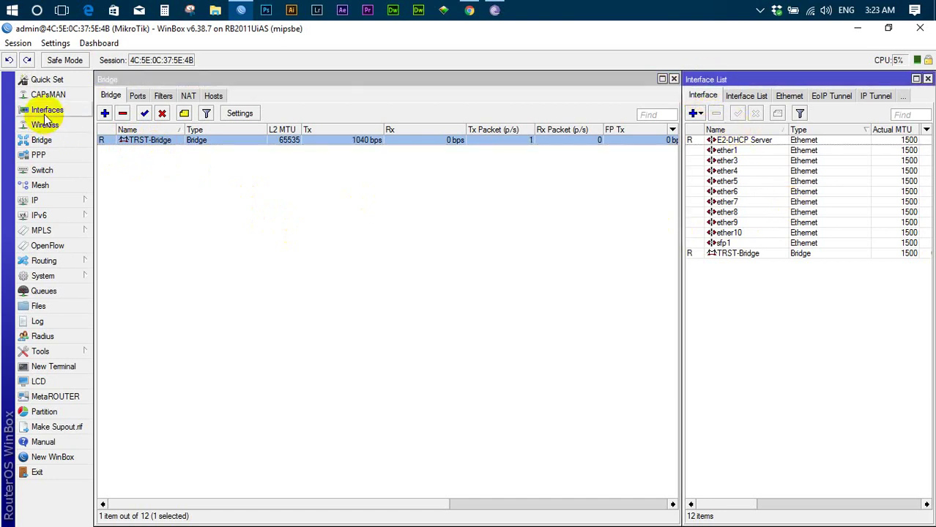
click(738, 255)
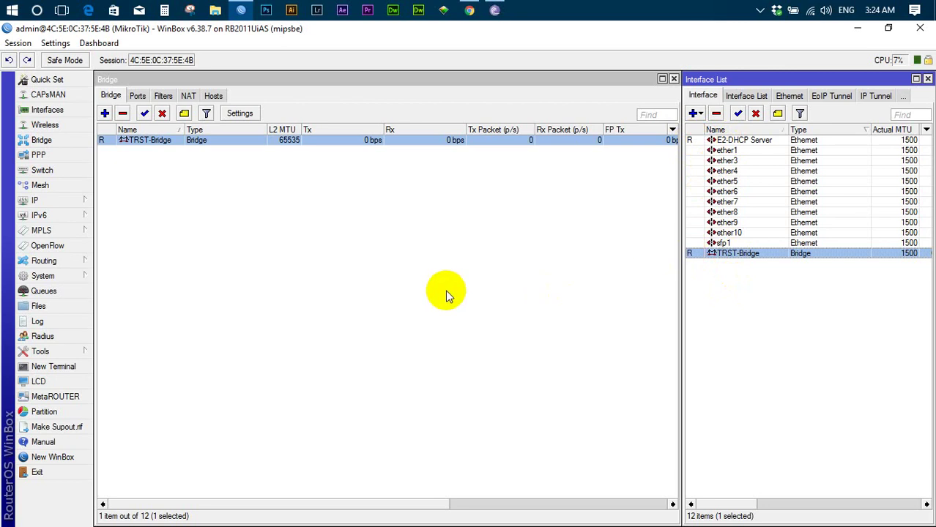
Step: Examine the ether1, ether3, ether4, ether5, TRST-Bridge and E2-DHCP Server entries in the Interface List
click(735, 152)
click(736, 161)
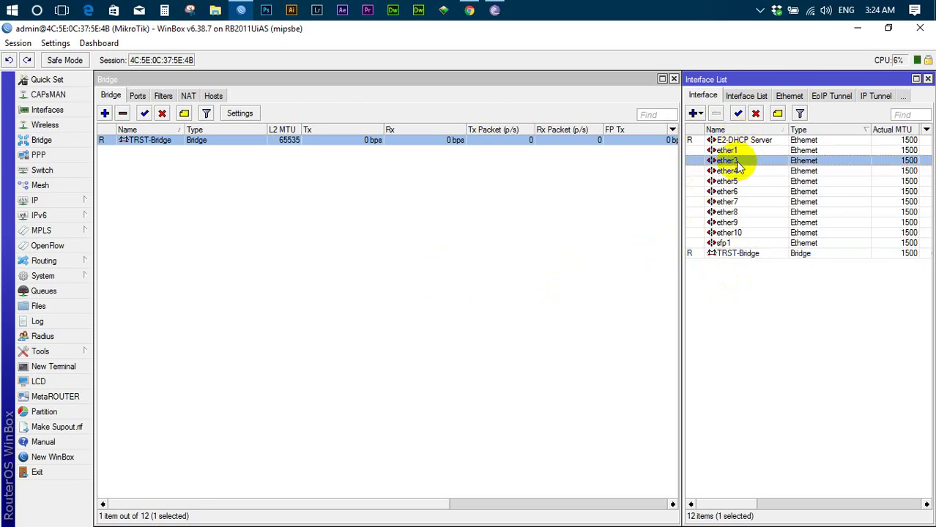
click(740, 171)
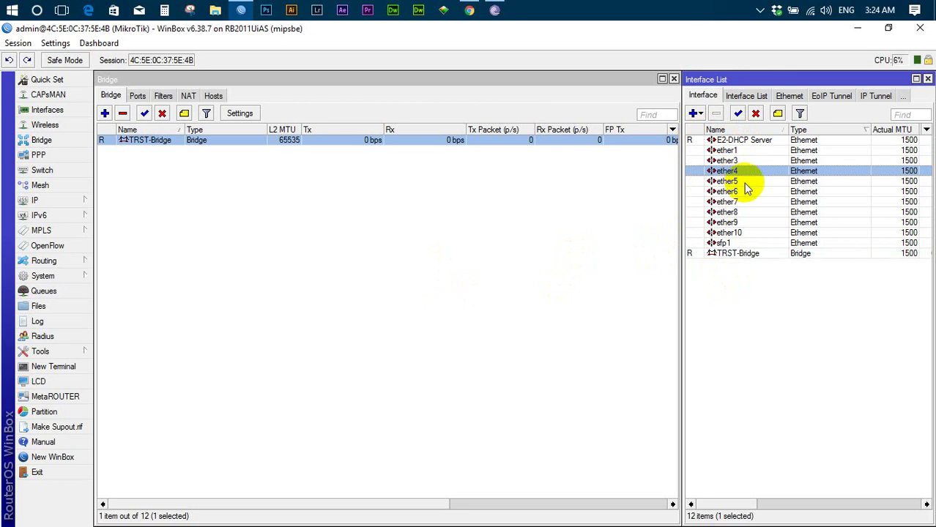
click(744, 182)
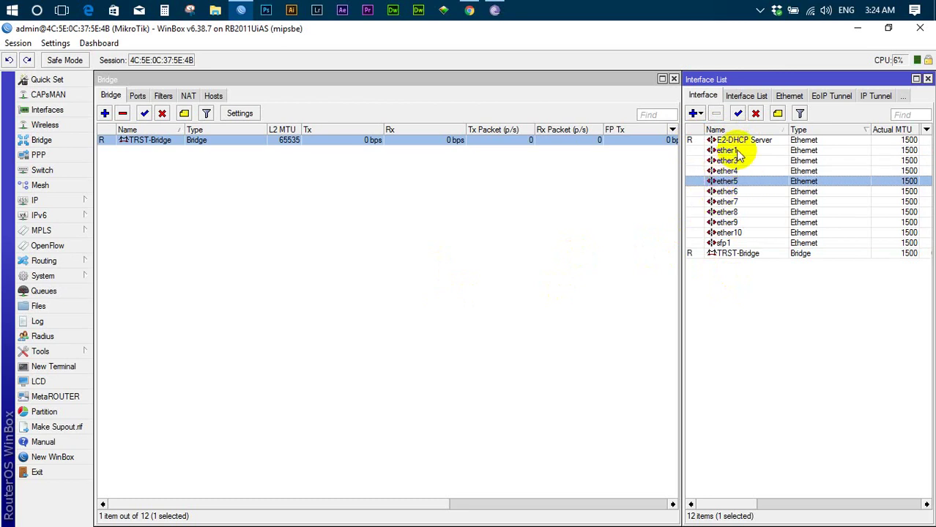
click(736, 257)
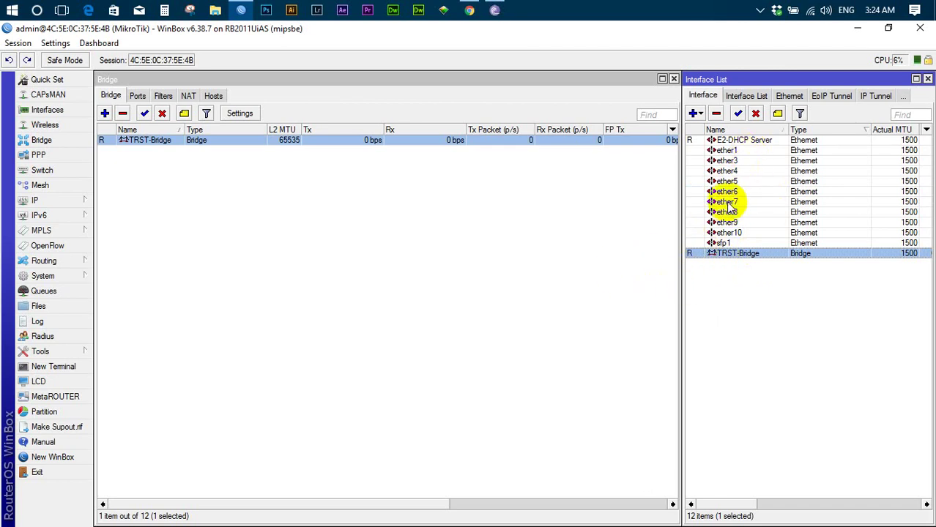
click(735, 140)
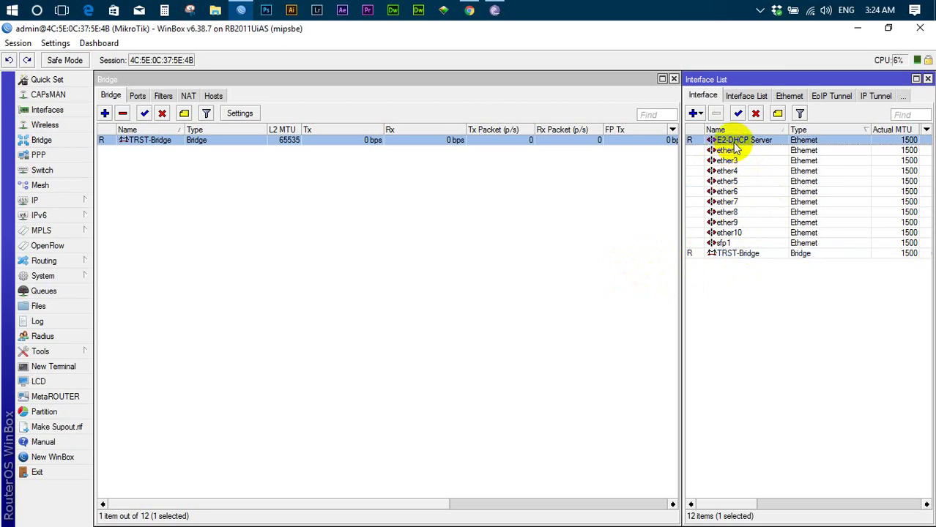
click(741, 181)
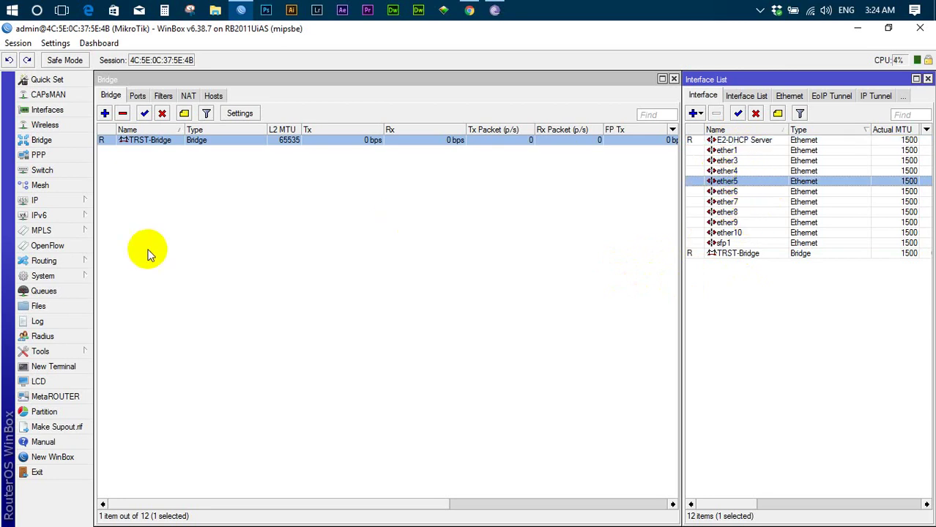
Step: Add the E2-DHCP Server interface as a port of TRST-Bridge, keeping the default port settings
click(30, 138)
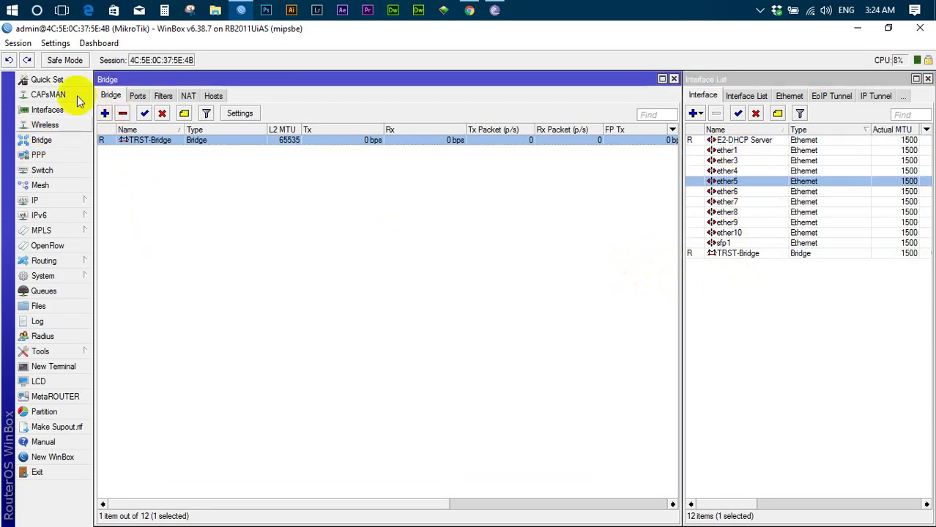
click(140, 96)
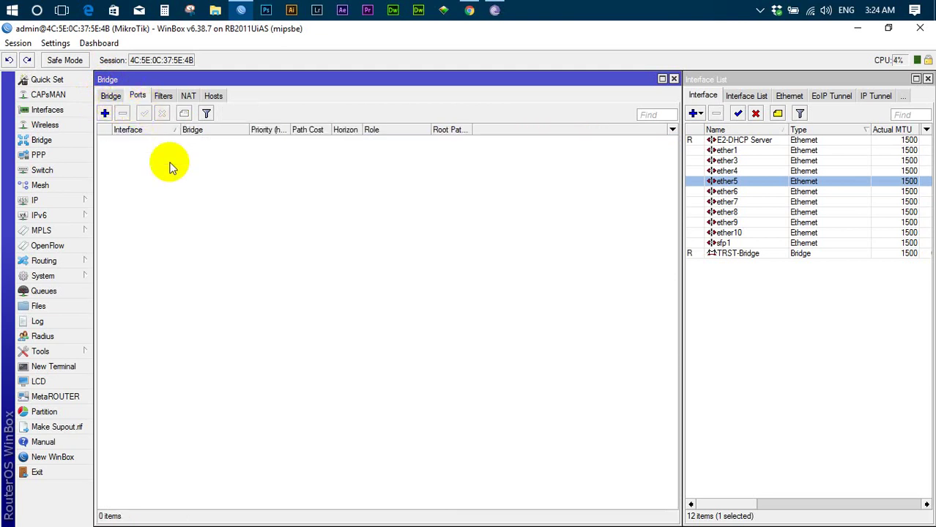
click(105, 115)
drag(548, 201, 491, 173)
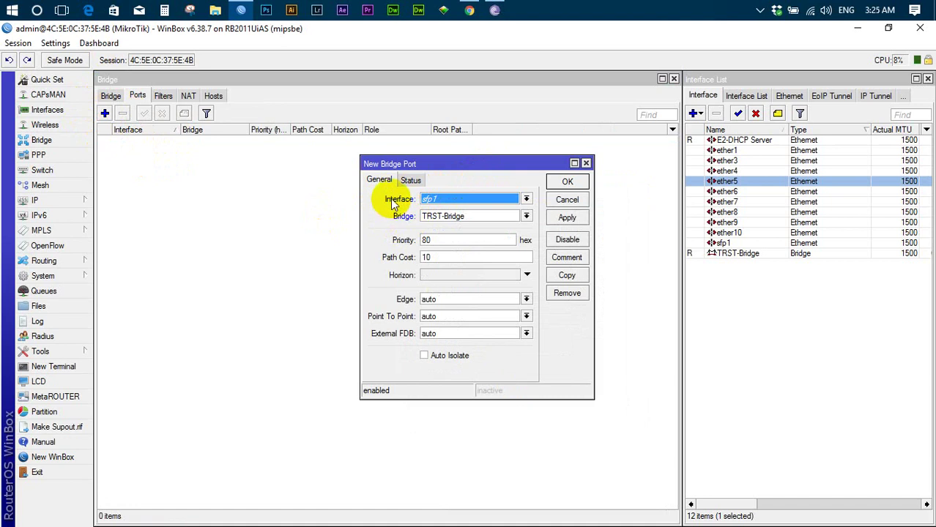
click(525, 199)
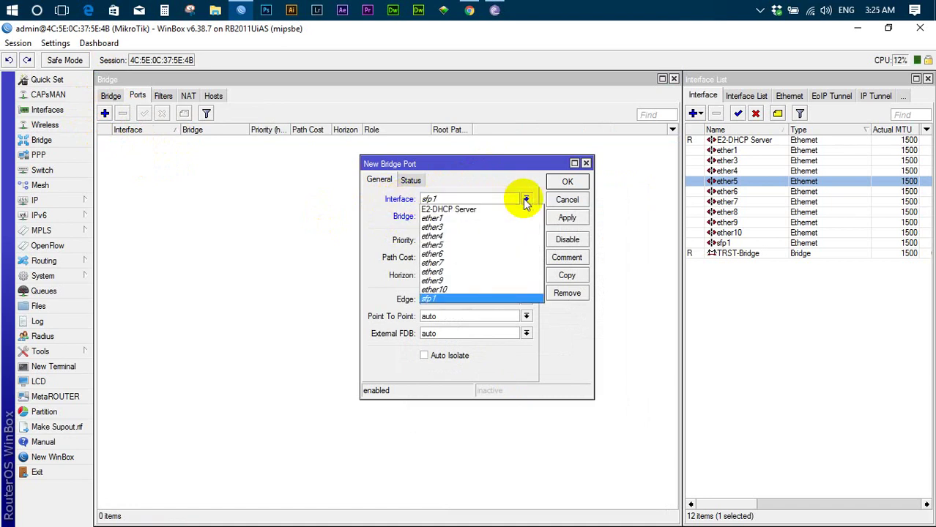
click(477, 210)
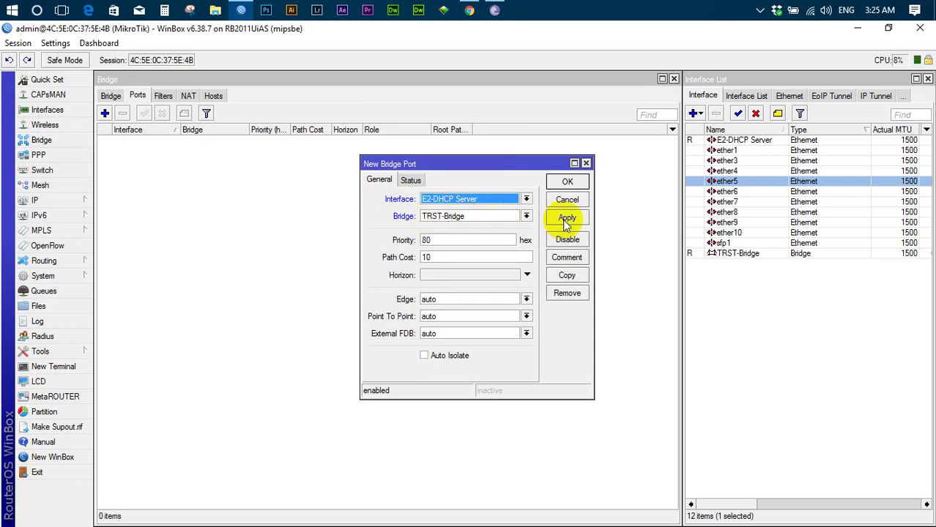
click(527, 217)
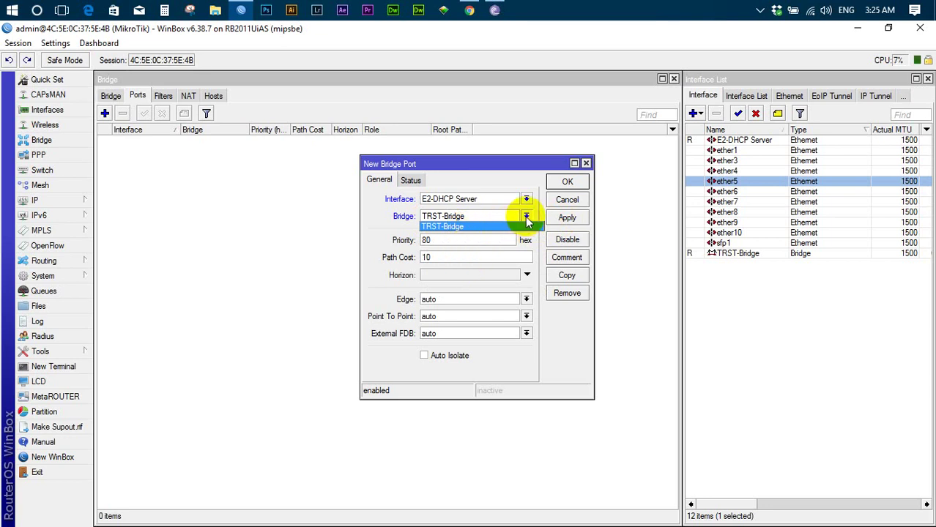
click(526, 217)
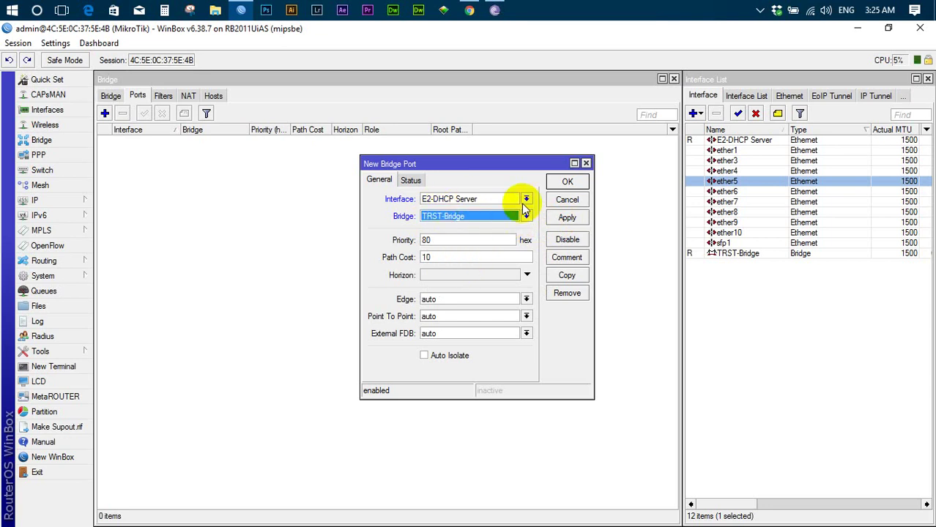
click(569, 182)
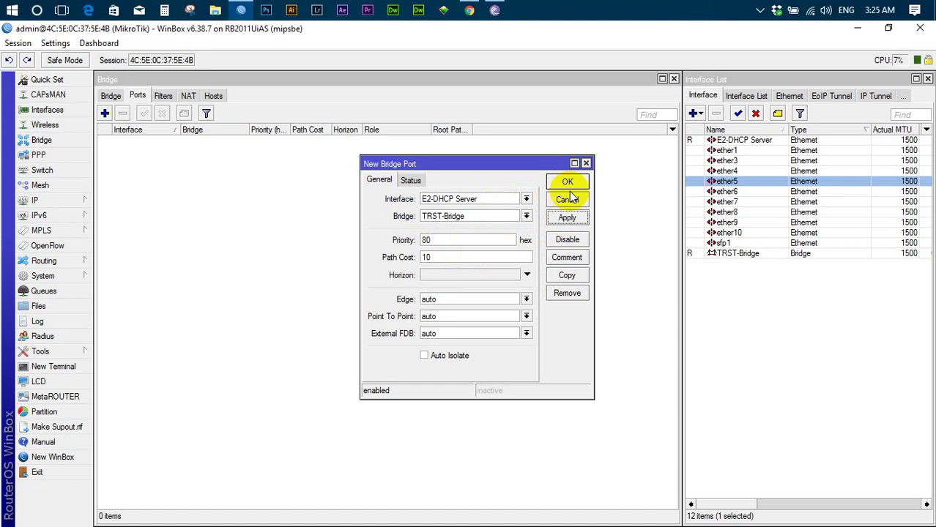
click(570, 183)
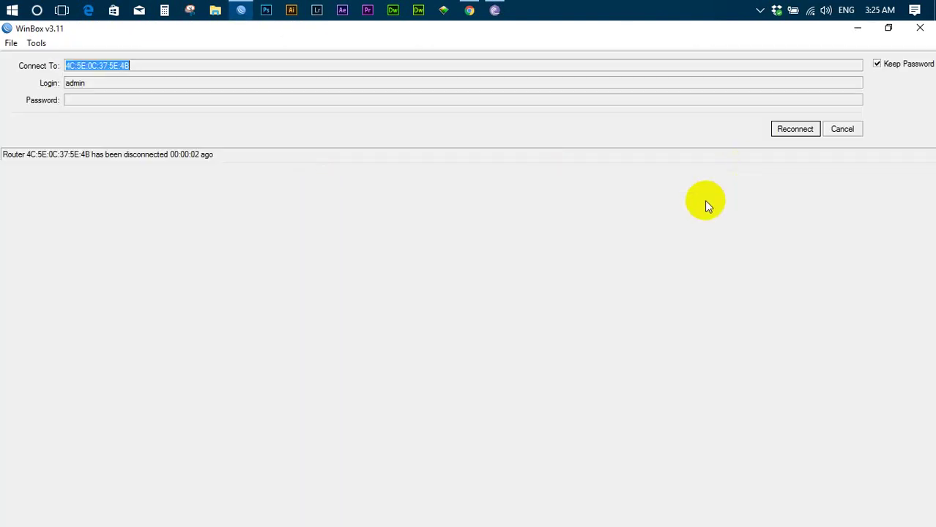
Step: Reconnect to the router and check the TRST-Bridge and E2-DHCP Server entries in the interface and bridge port lists
click(795, 128)
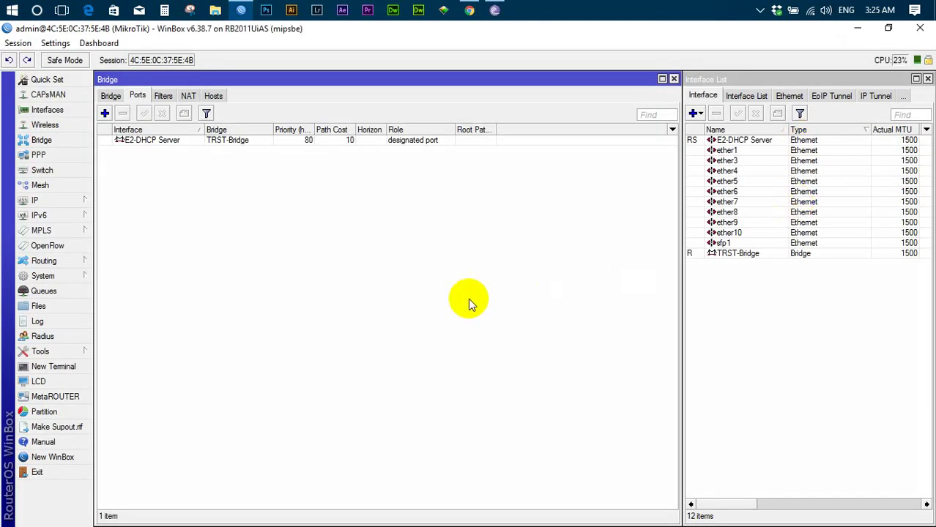
click(736, 254)
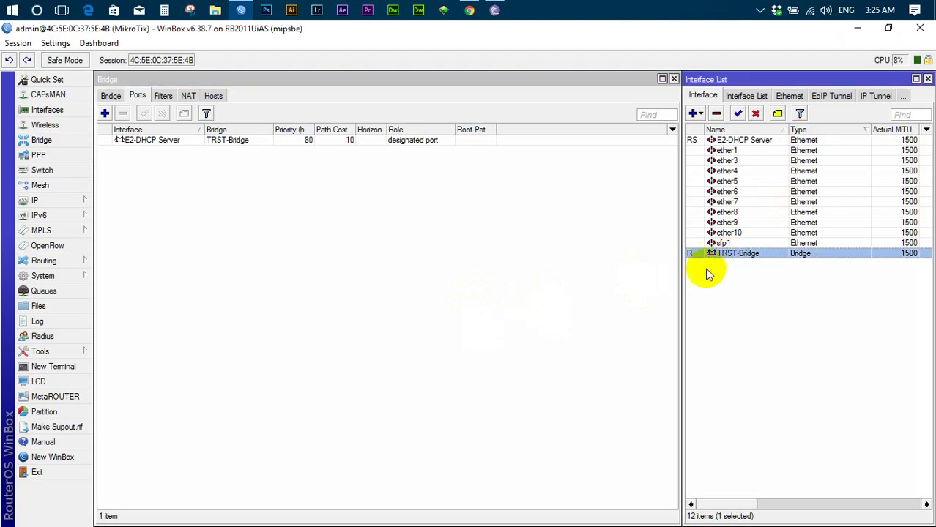
click(696, 143)
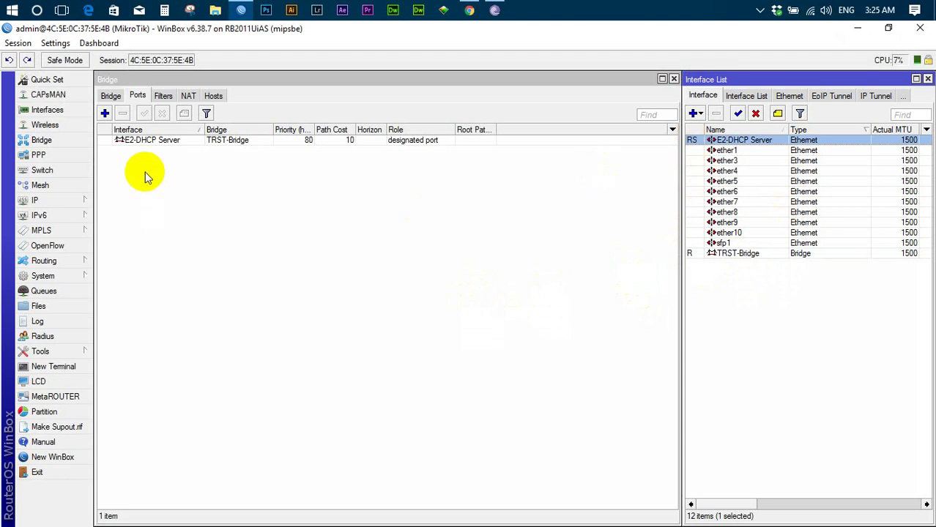
click(159, 141)
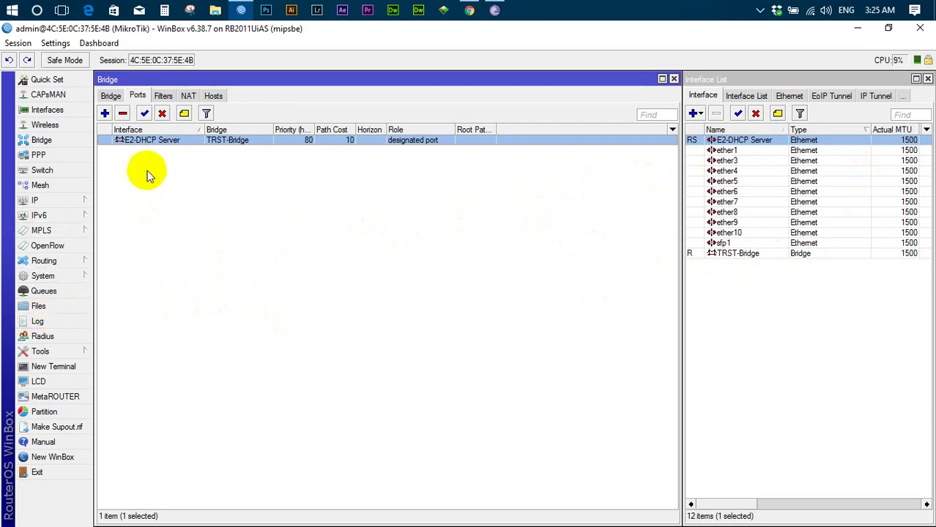
Step: Add ether1 and ether3 as separate bridge ports of TRST-Bridge with the default port settings
click(104, 114)
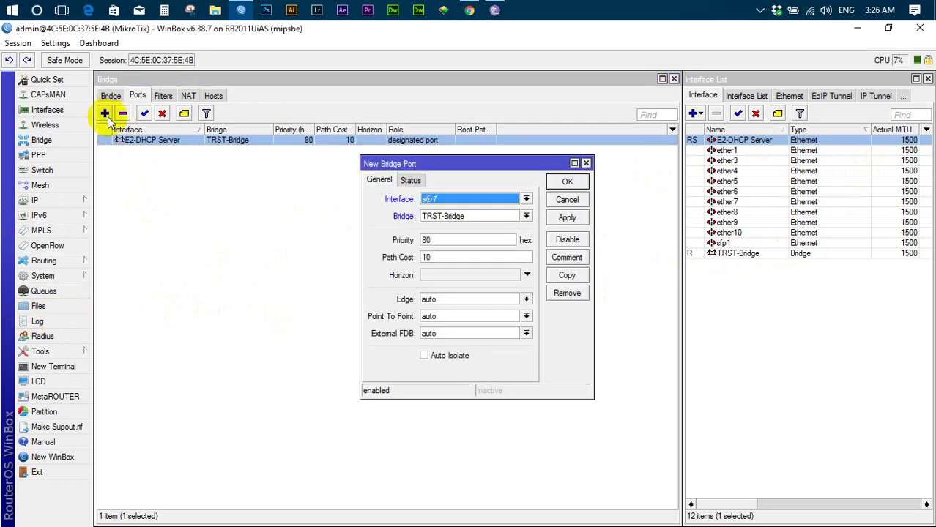
click(527, 199)
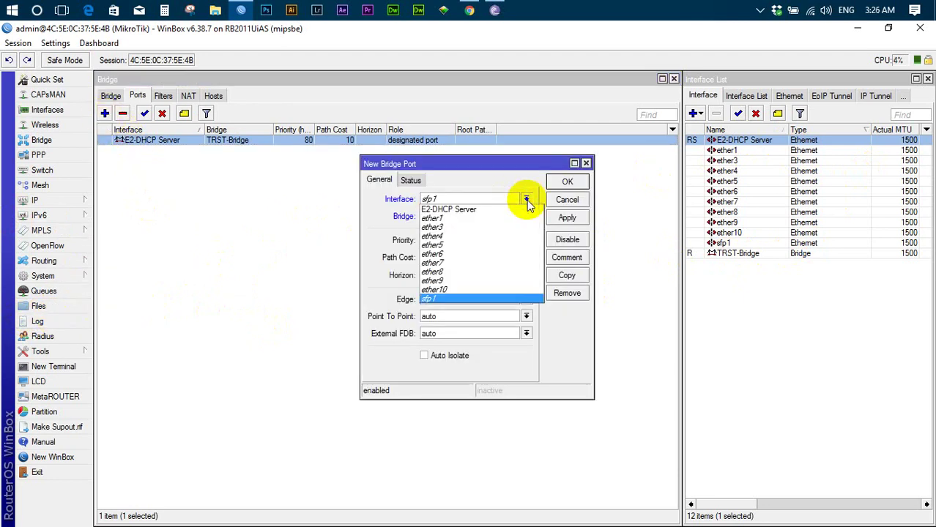
click(432, 218)
click(567, 217)
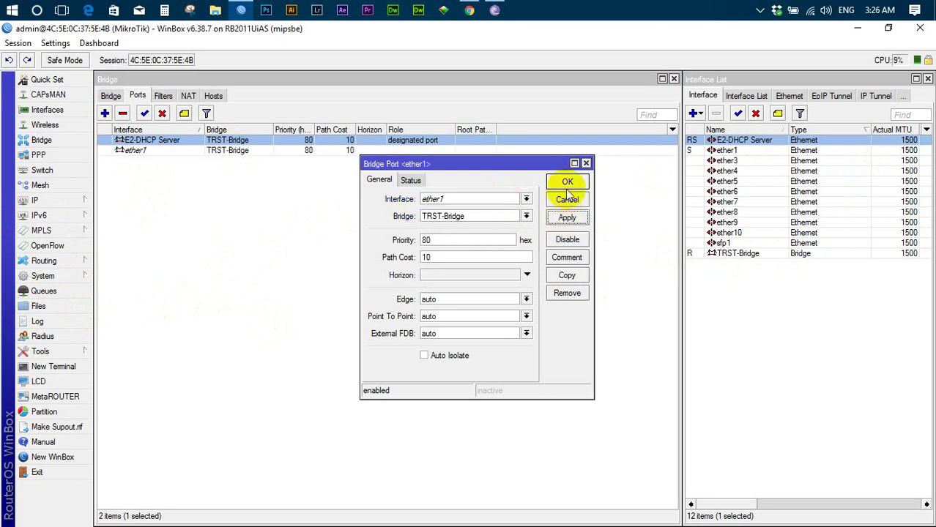
click(567, 182)
click(105, 114)
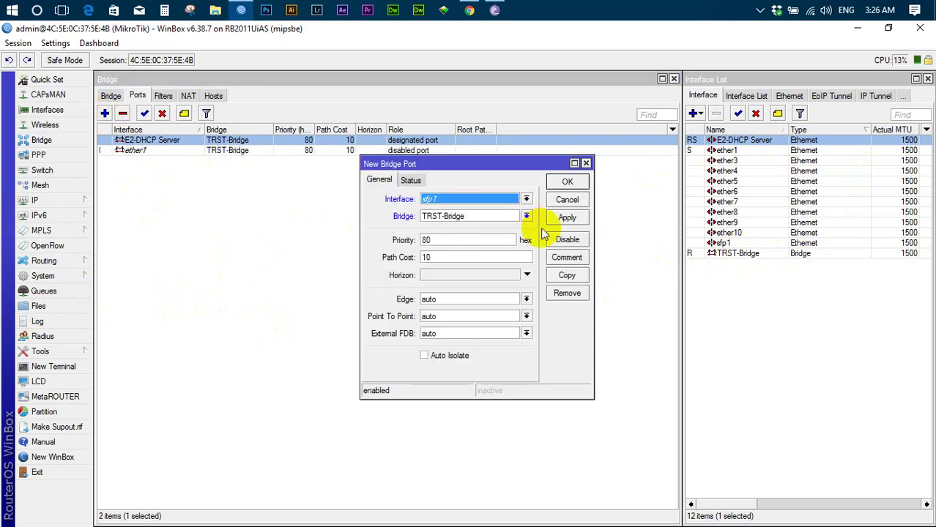
click(528, 200)
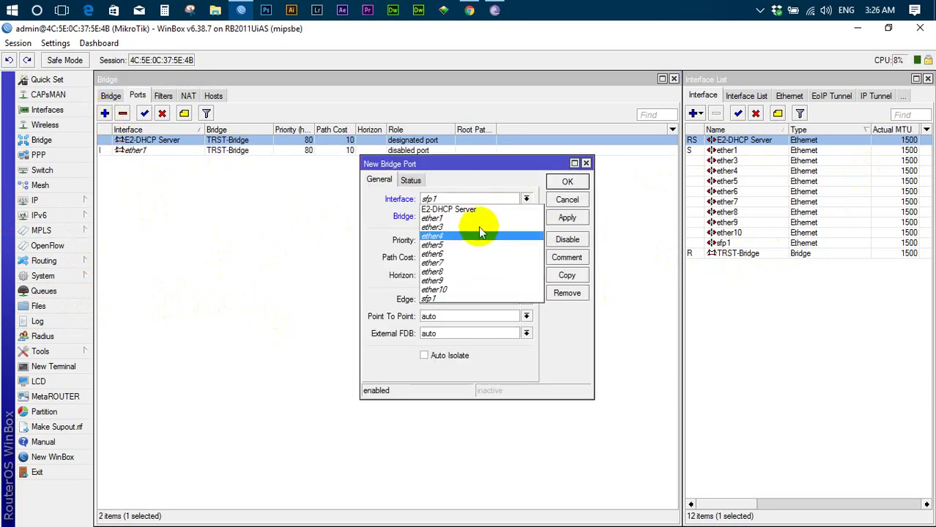
click(479, 227)
click(567, 181)
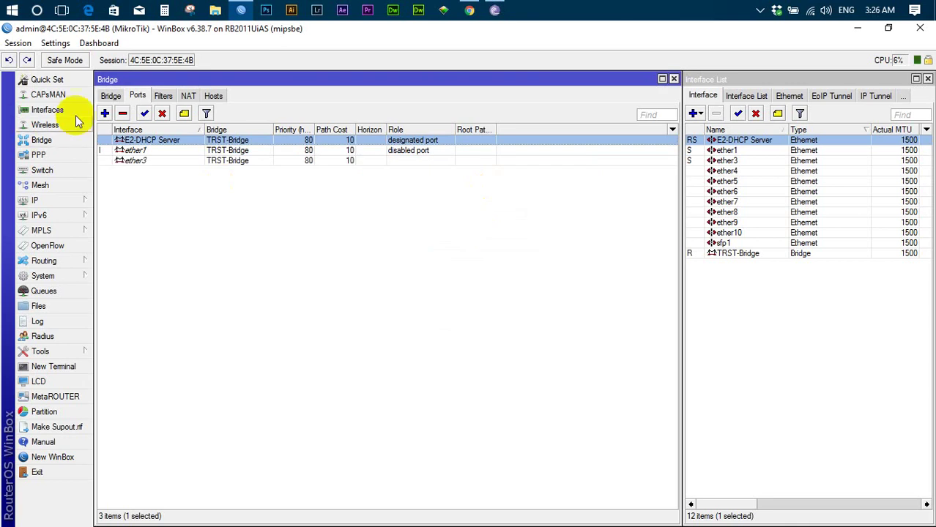
Step: Add ether4 and ether5 as separate bridge ports of TRST-Bridge with the default port settings
click(105, 113)
click(526, 200)
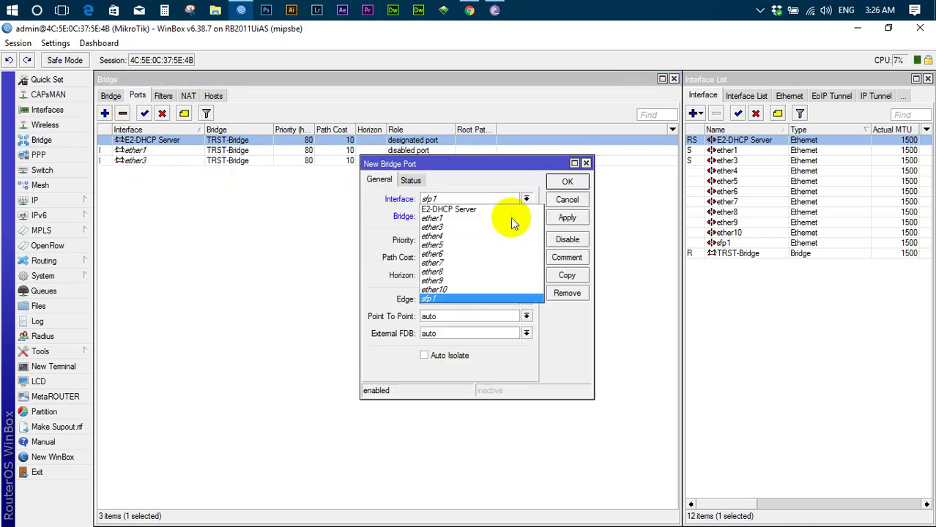
click(485, 236)
click(563, 182)
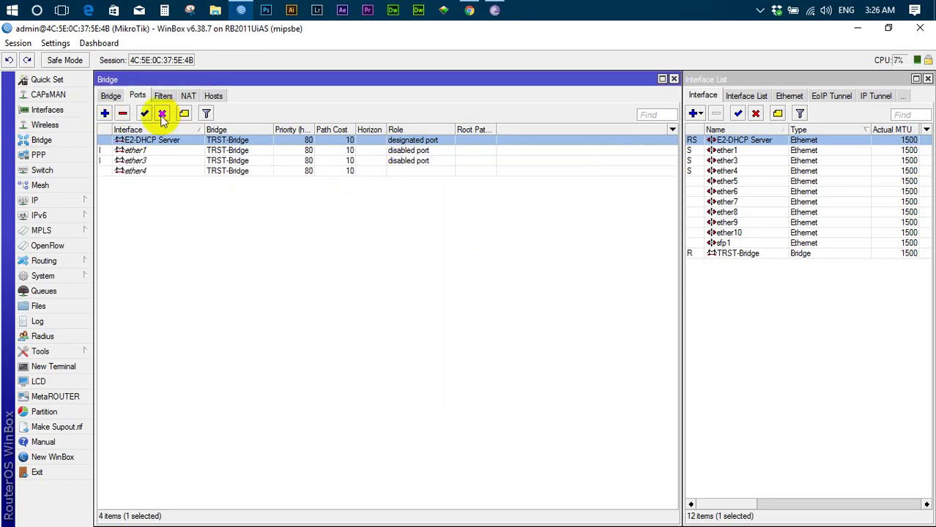
click(105, 114)
click(526, 199)
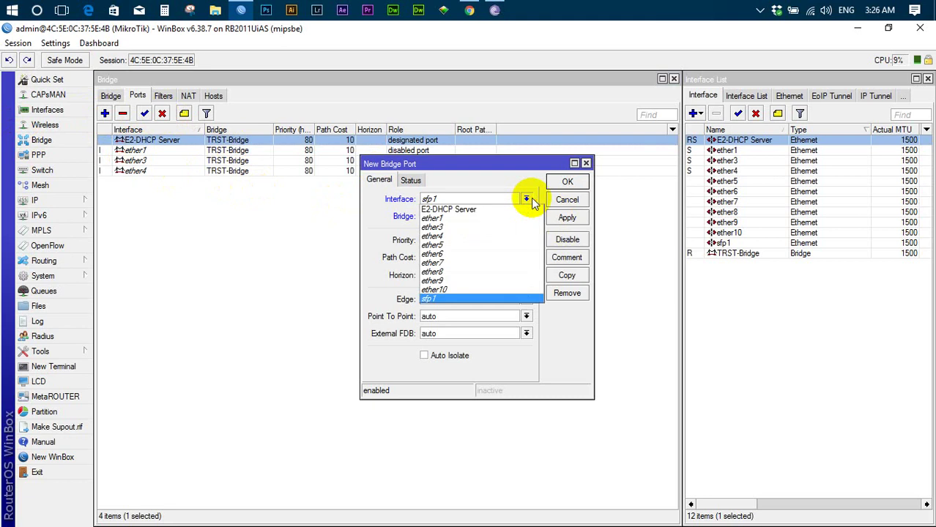
click(473, 245)
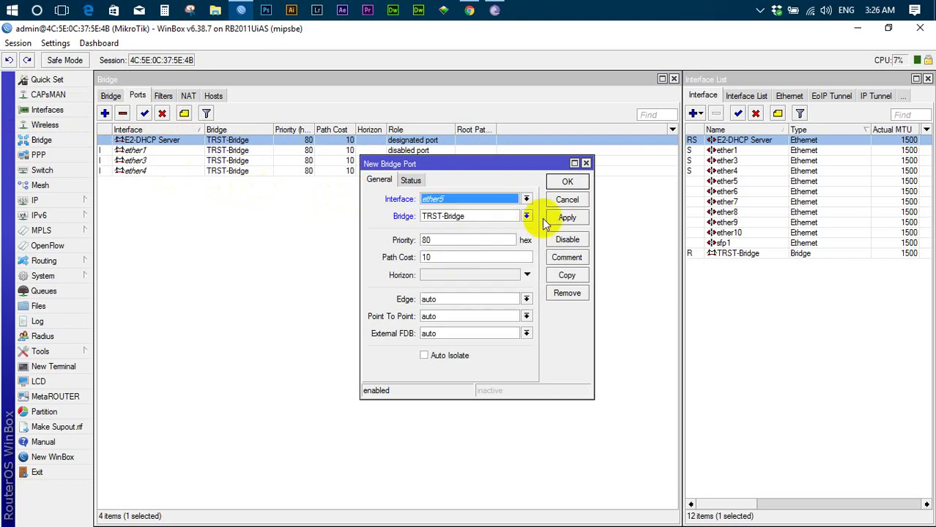
click(568, 184)
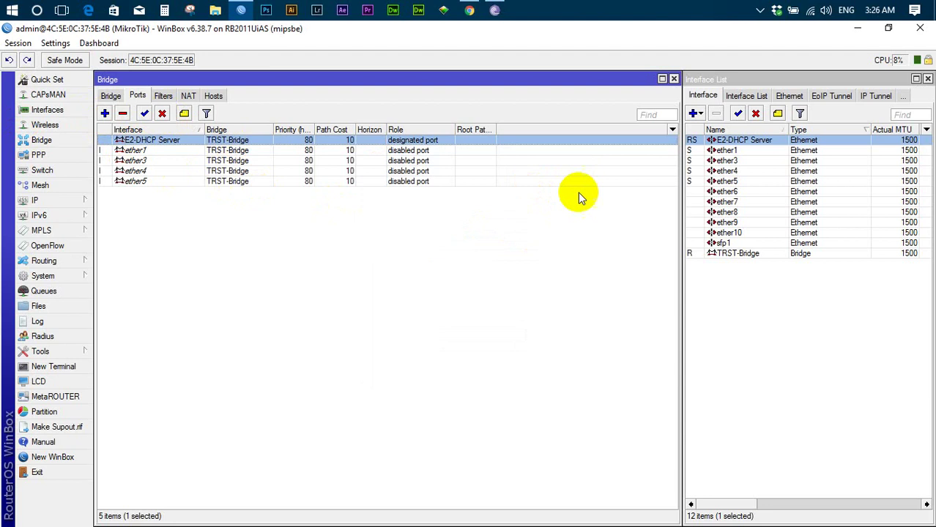
Step: Examine the status flags of ether1, ether3, ether4 and ether5 in the Interface List and the bridge port list
click(734, 182)
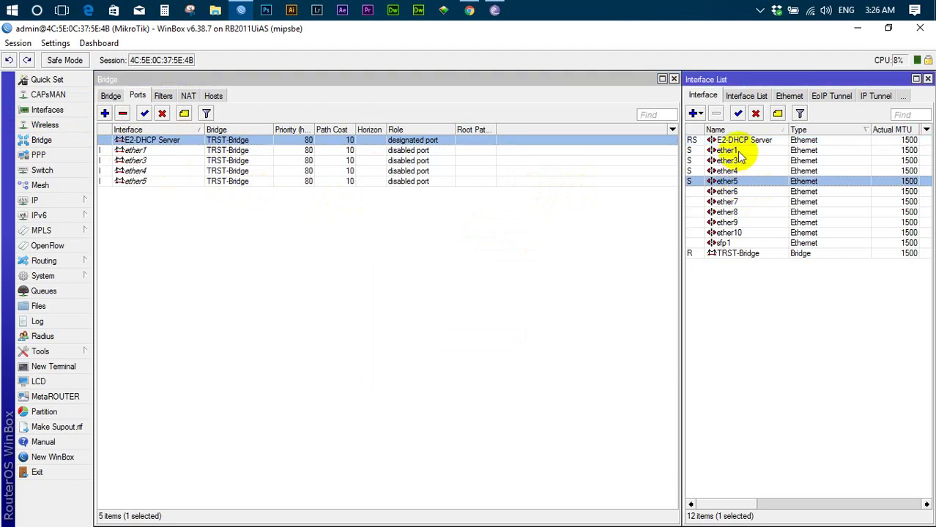
click(732, 150)
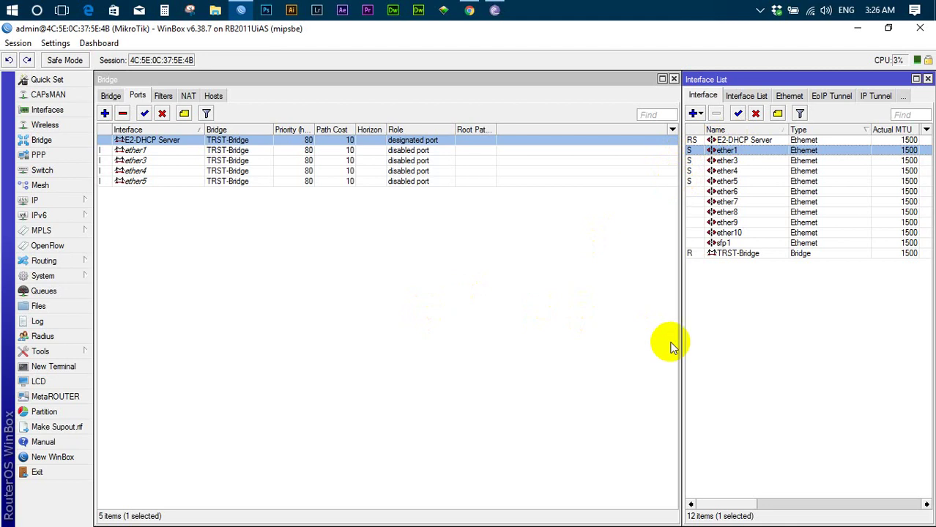
mouse_move(680, 345)
mouse_down()
mouse_move(661, 341)
mouse_move(683, 349)
mouse_move(667, 348)
mouse_up()
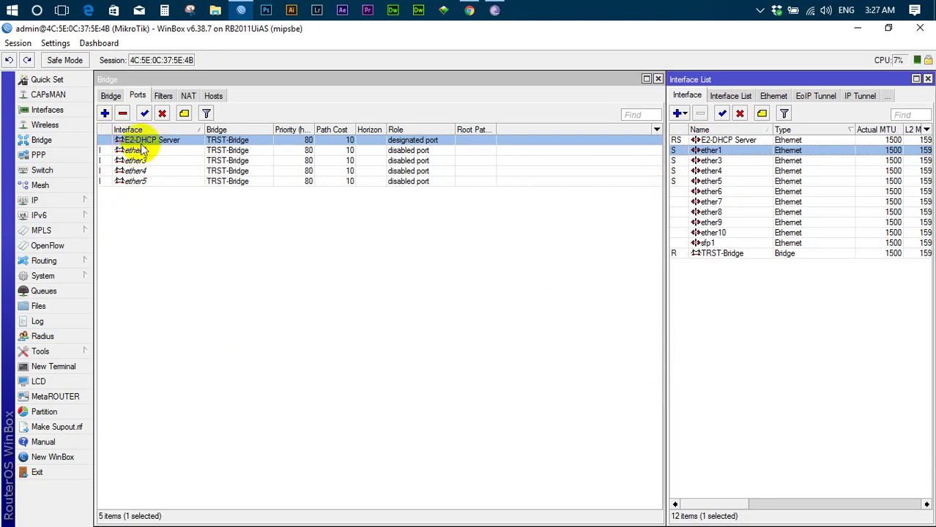
click(102, 150)
click(103, 160)
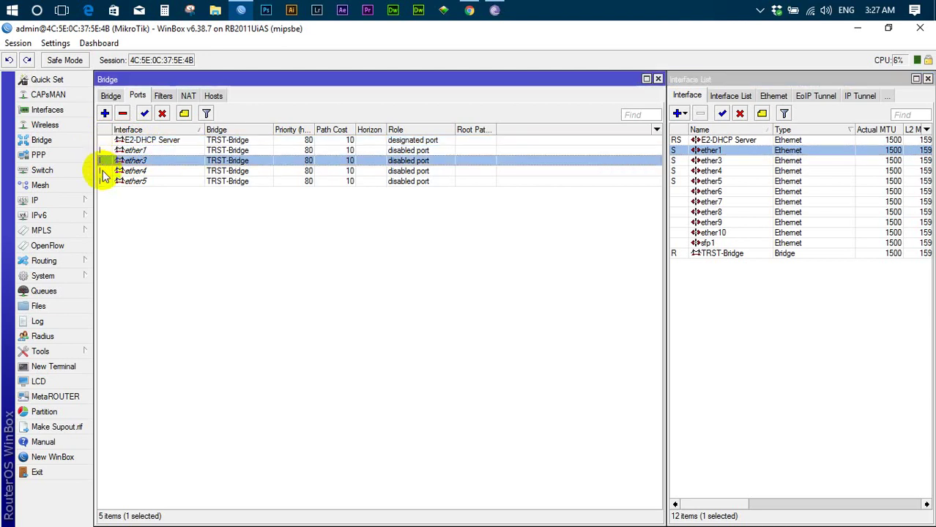
click(102, 171)
click(103, 180)
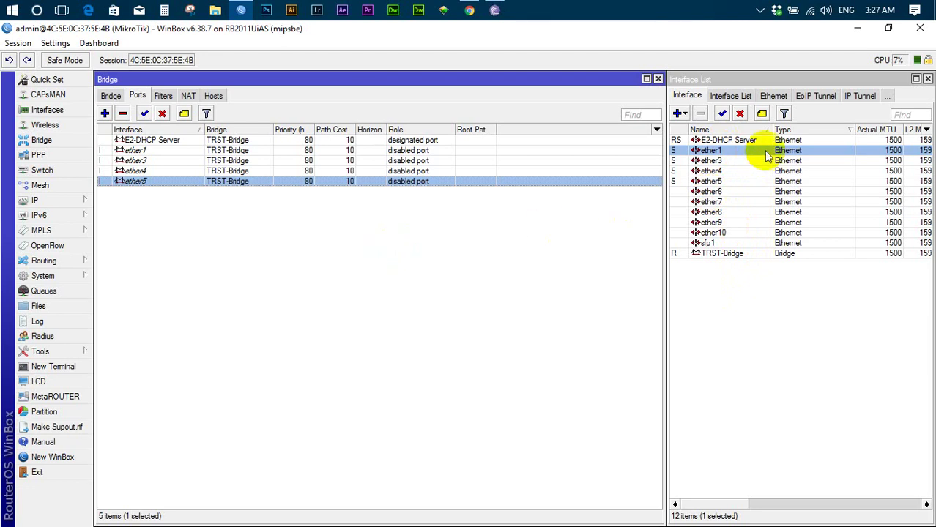
click(709, 183)
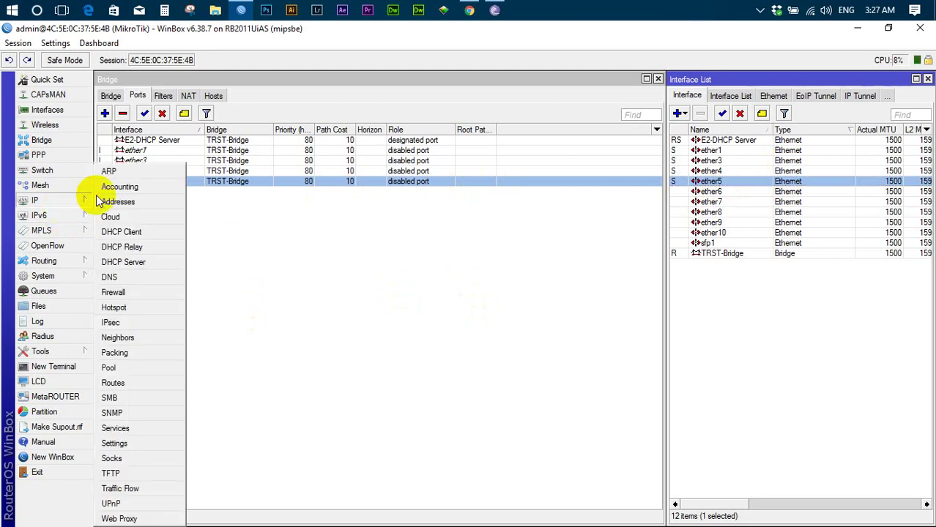
Step: Check the dhcp1 entry in the DHCP Server list, then close that list
click(62, 203)
click(132, 262)
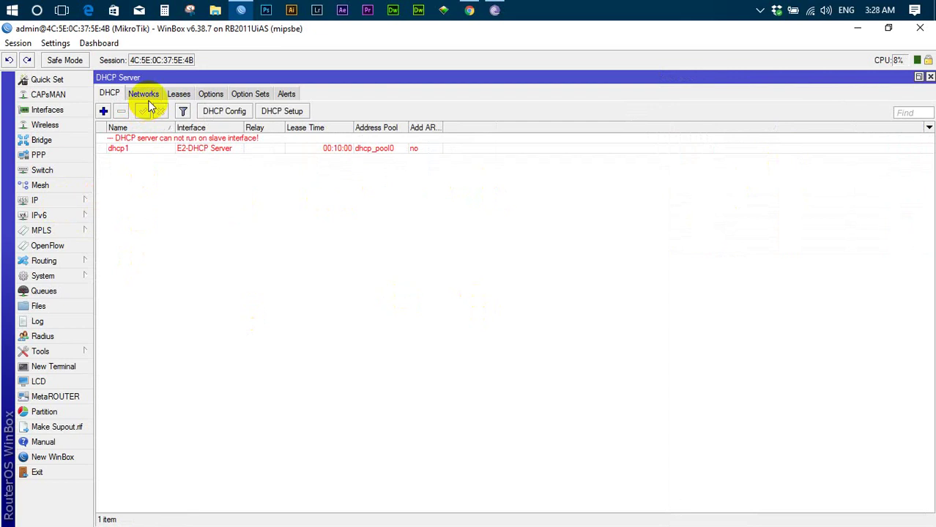
click(138, 148)
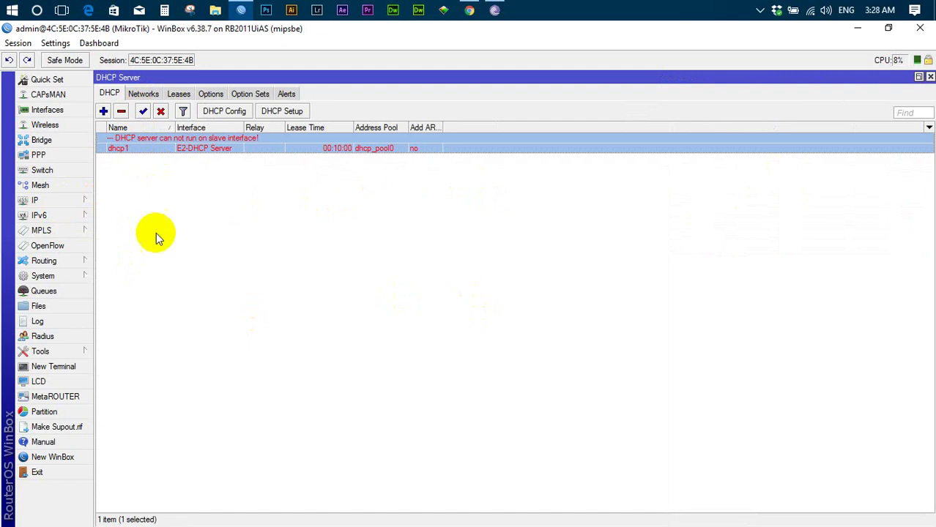
click(929, 77)
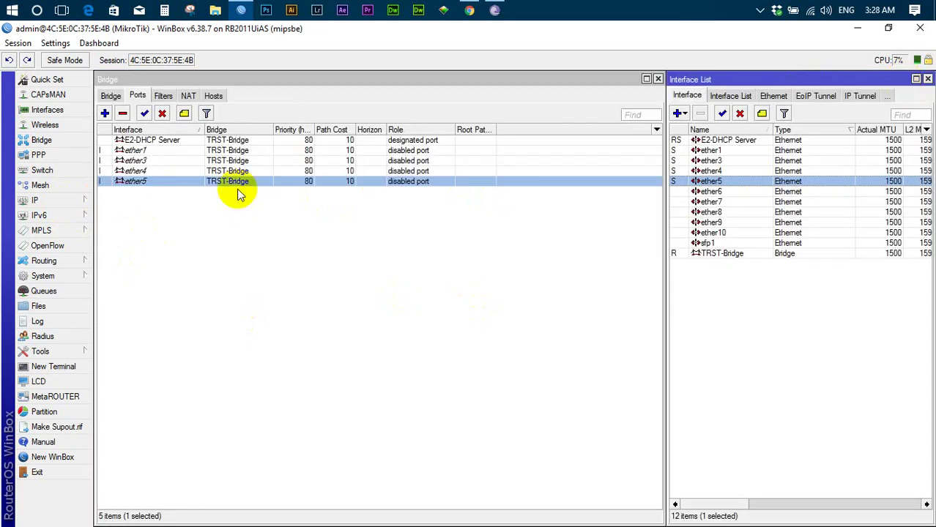
Step: Assign the IP address 192.168.10.1/24 to the TRST-Bridge interface, then close the Address List
click(56, 200)
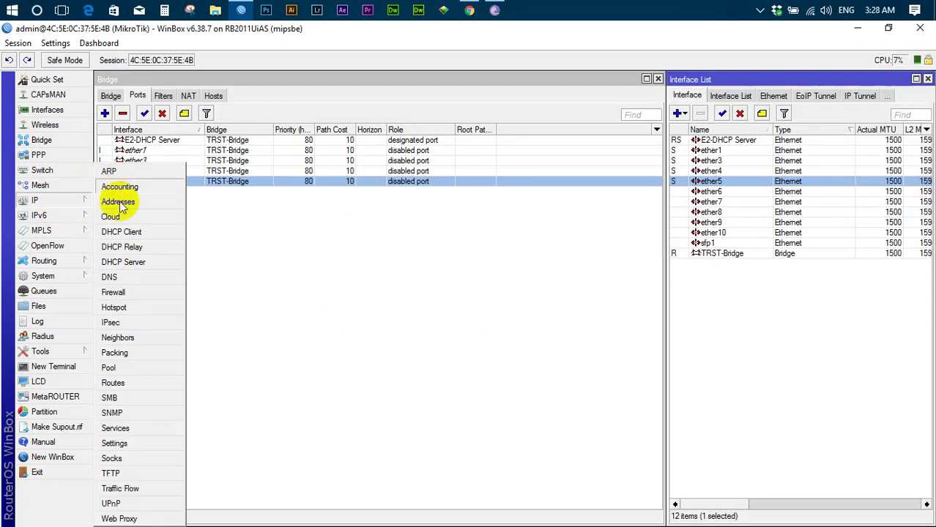
click(119, 202)
double_click(275, 121)
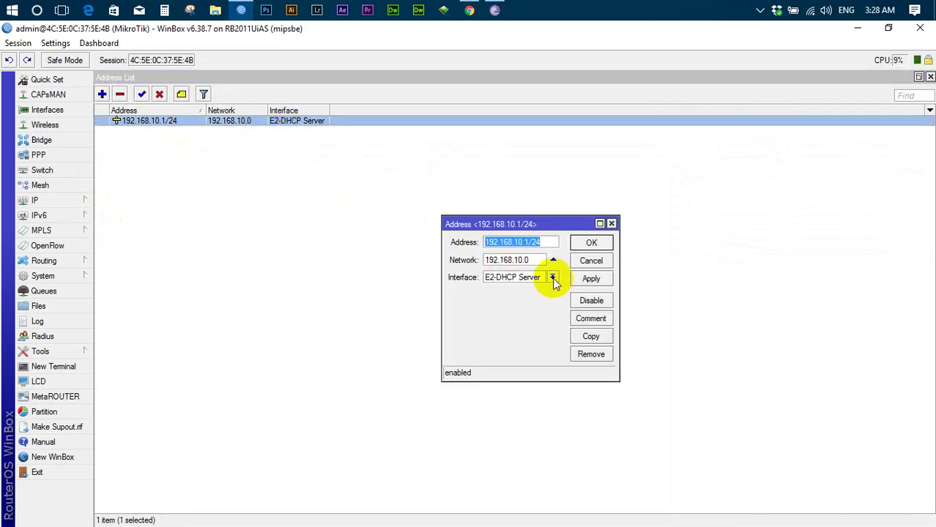
click(553, 278)
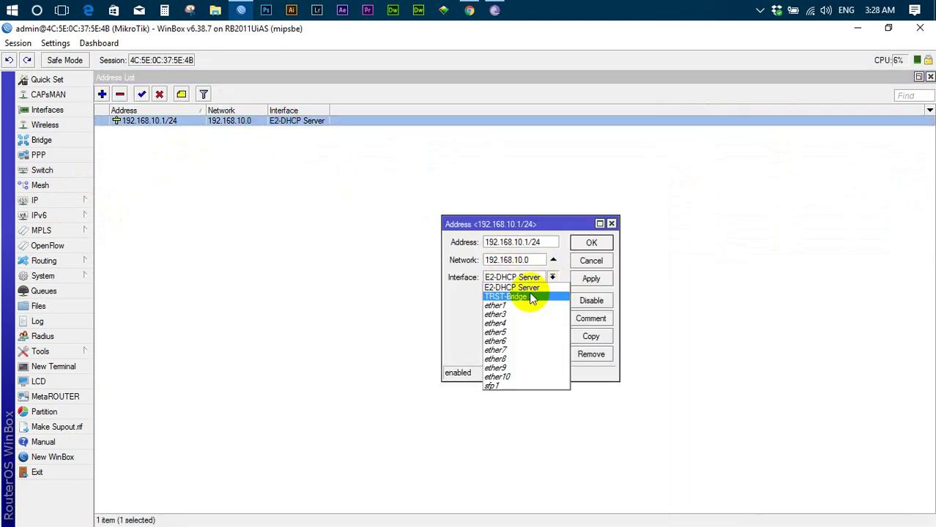
click(532, 298)
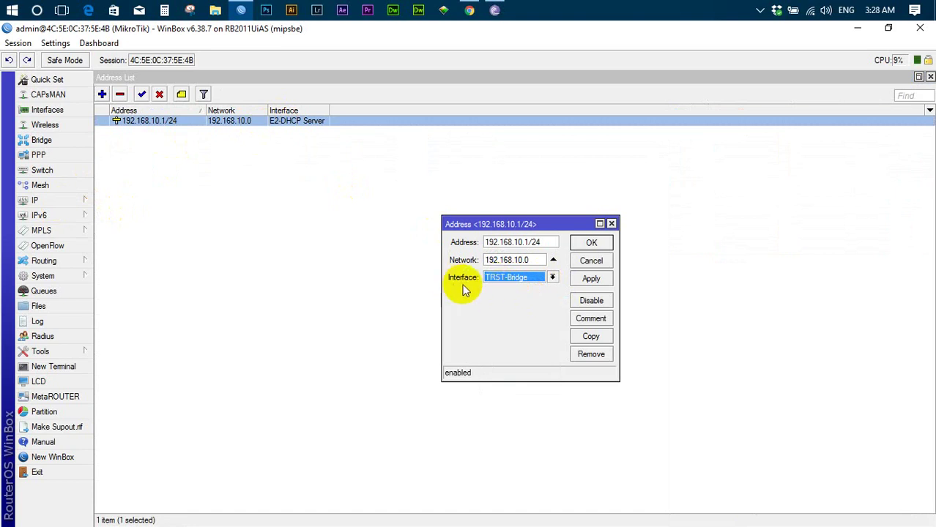
click(591, 279)
click(593, 243)
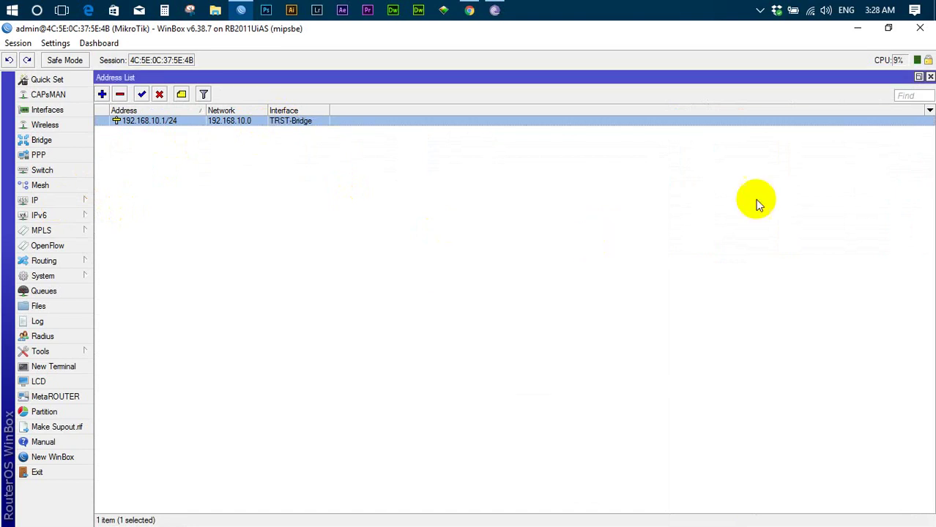
click(929, 77)
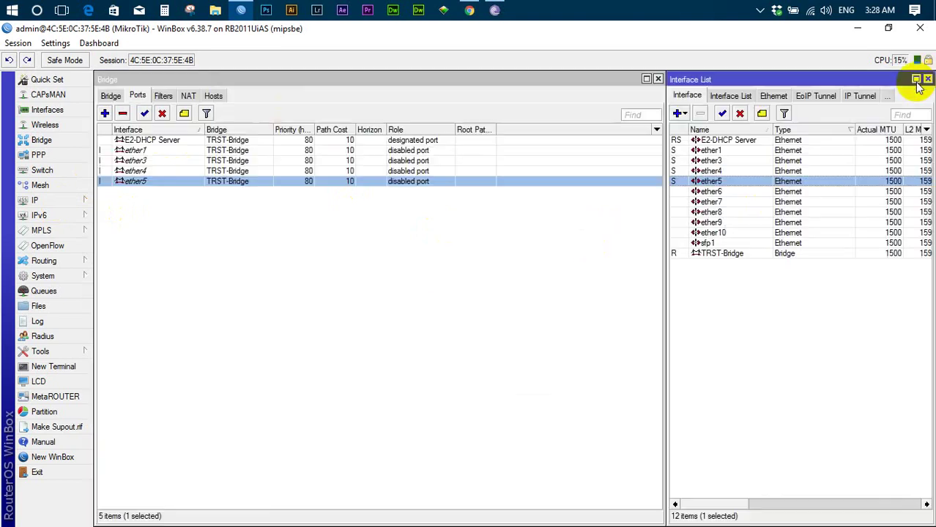
Step: Set the interface of DHCP server dhcp1 to TRST-Bridge, then view the DHCP leases
click(74, 199)
click(162, 263)
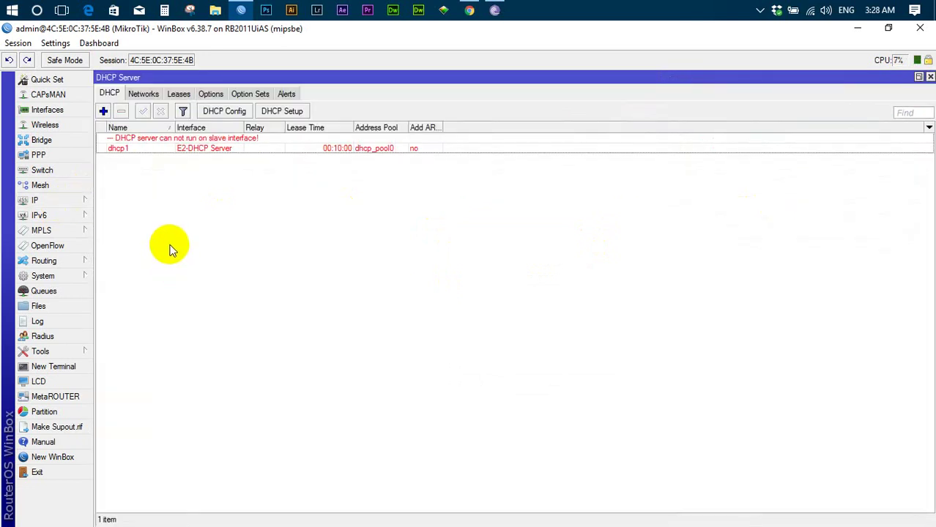
double_click(201, 149)
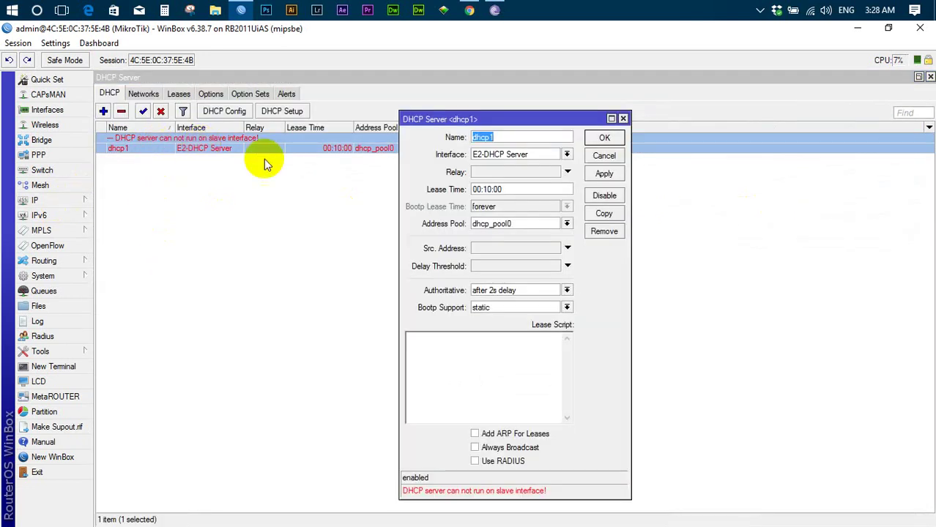
click(567, 154)
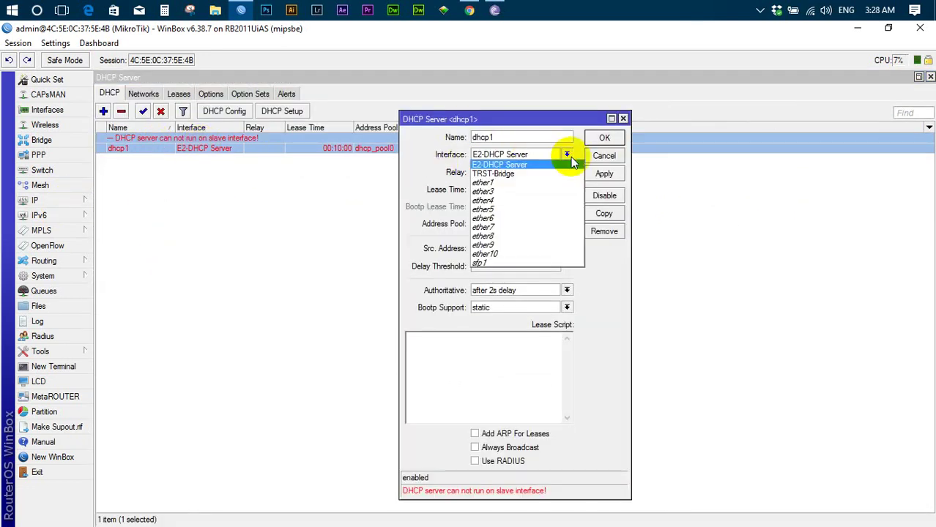
click(536, 174)
click(604, 173)
click(604, 137)
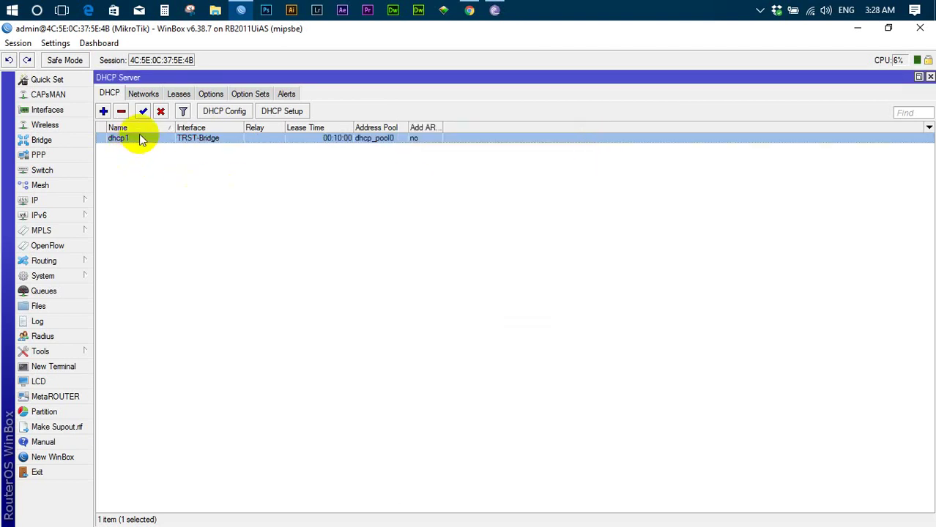
click(144, 95)
click(178, 94)
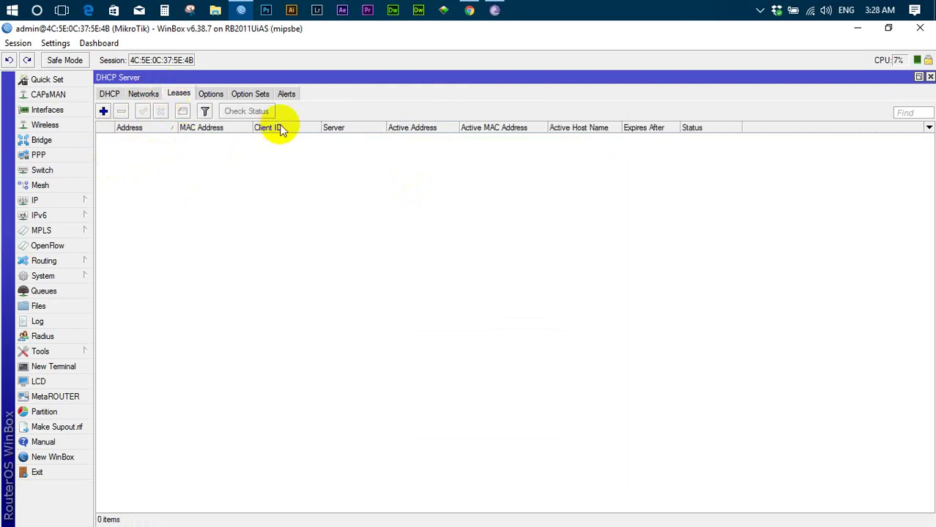
Step: Disable the computer's Wi-Fi adapter in Windows Network Connections, refresh the list and close the network windows
right_click(809, 10)
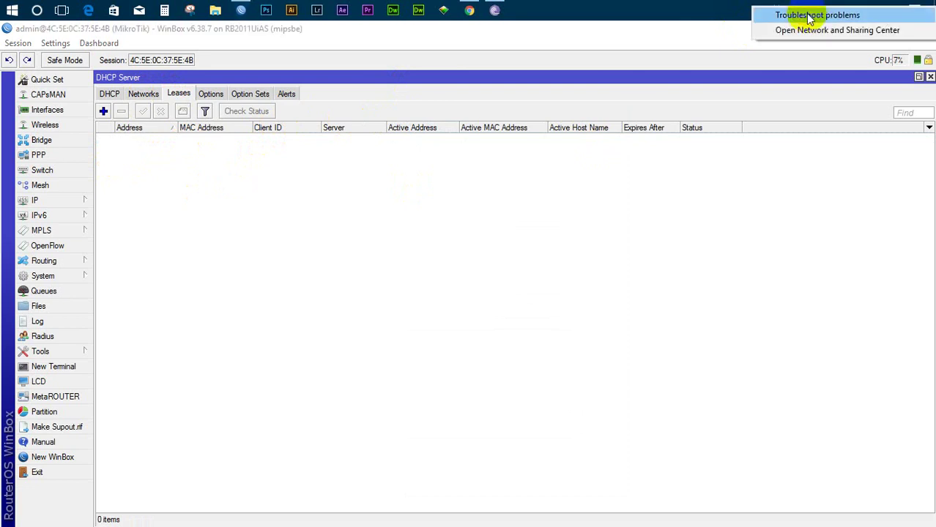
click(809, 28)
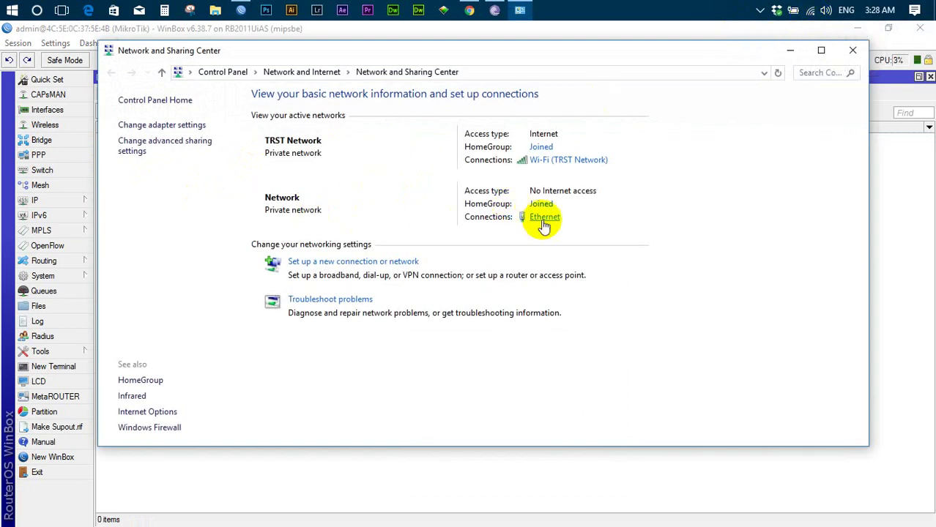
click(173, 126)
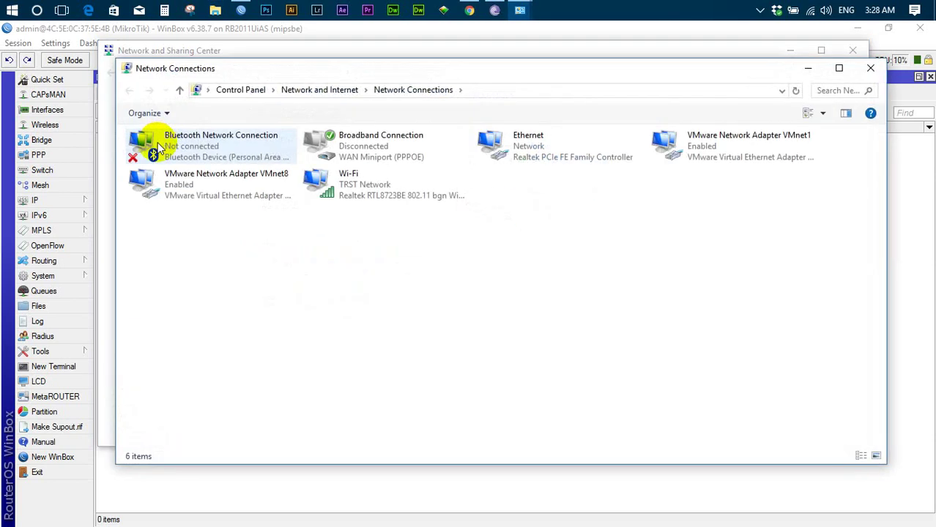
click(385, 192)
right_click(409, 213)
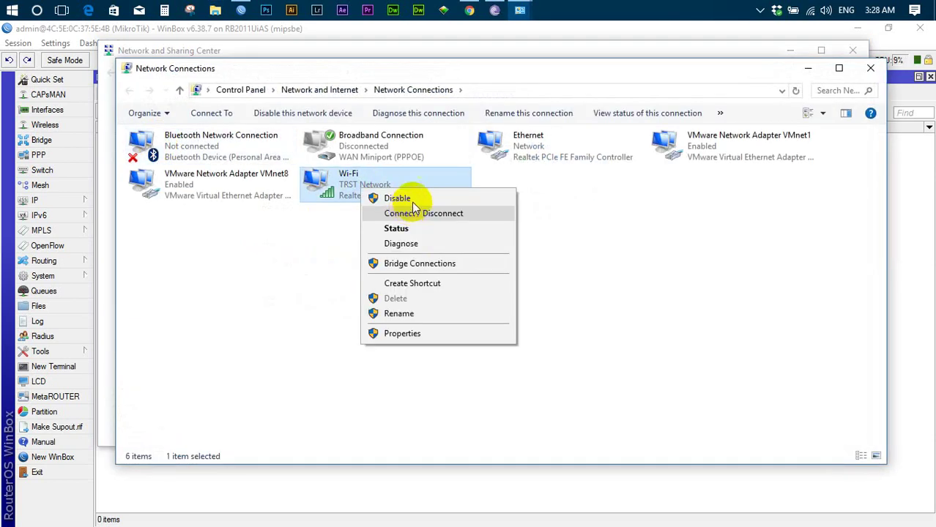
click(413, 200)
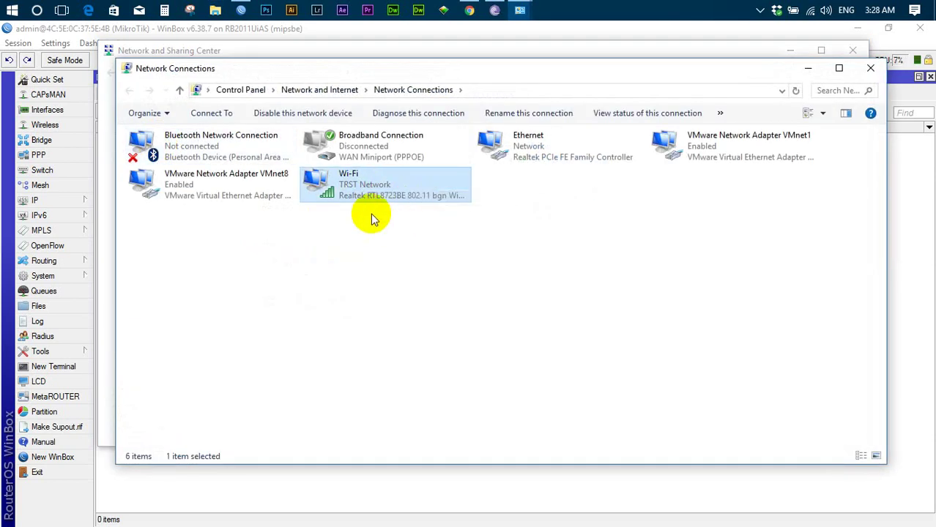
right_click(549, 224)
click(593, 278)
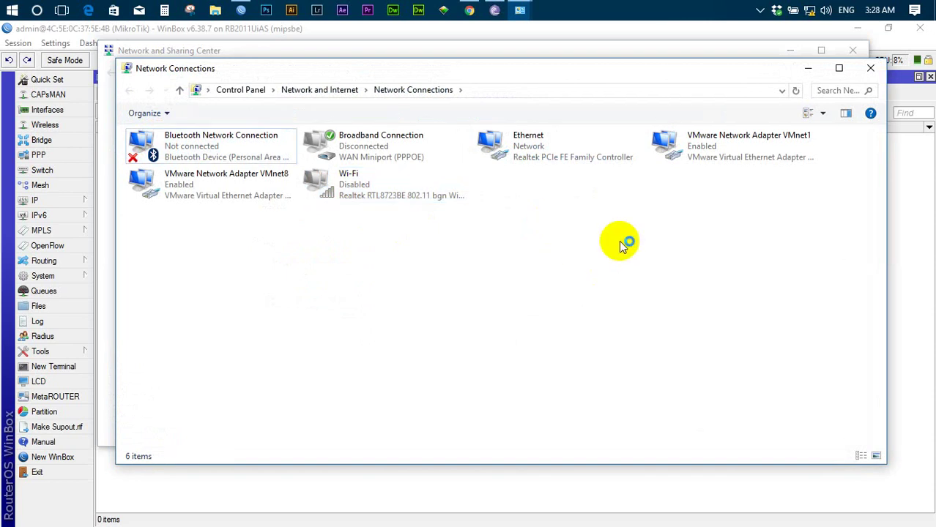
click(870, 68)
click(852, 50)
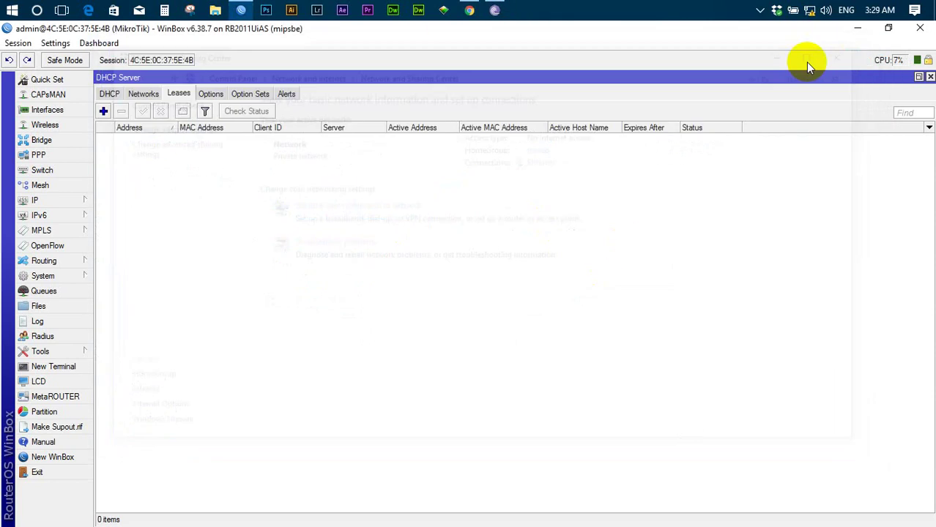
Step: Check the router's Interface List and bridge ports, then return to the DHCP leases
click(47, 110)
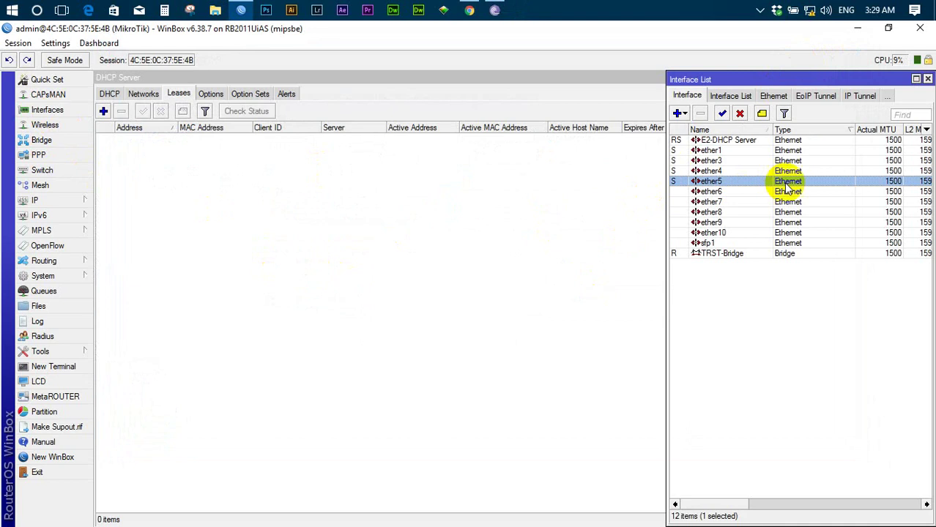
click(526, 115)
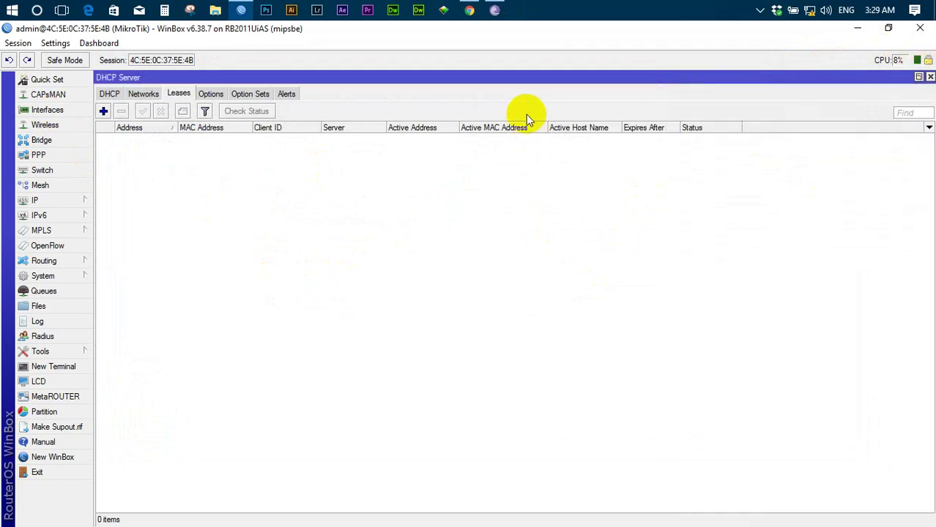
click(930, 76)
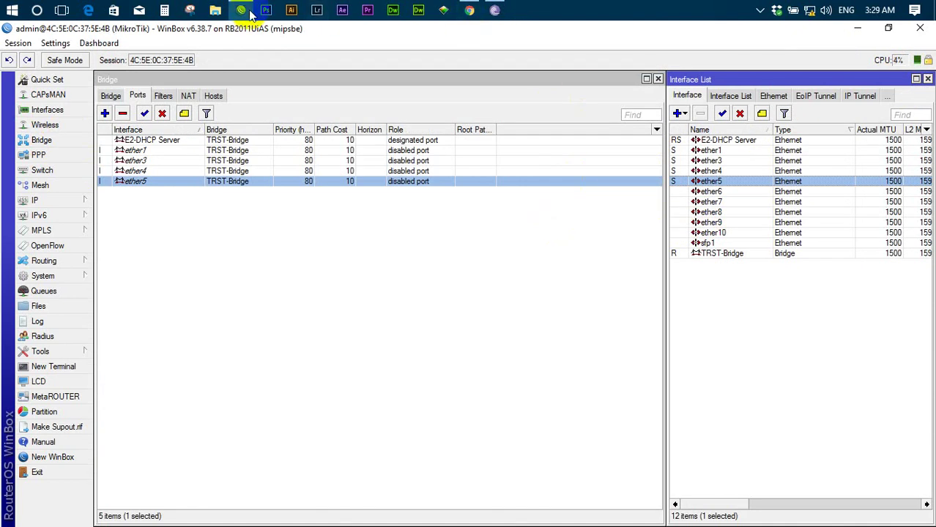
click(62, 200)
click(141, 268)
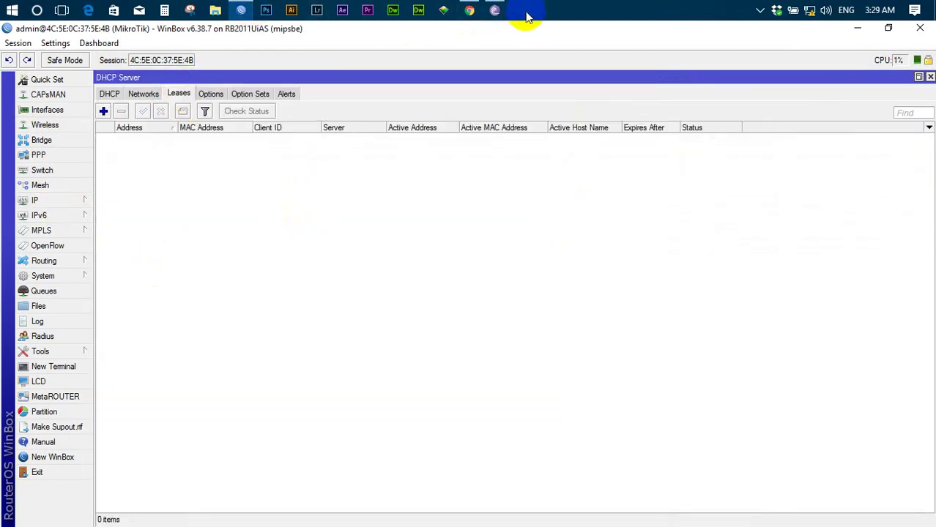
Step: Examine the IPv4 details of the computer's Ethernet connection in Windows, then view the router's DHCP server entry
right_click(809, 11)
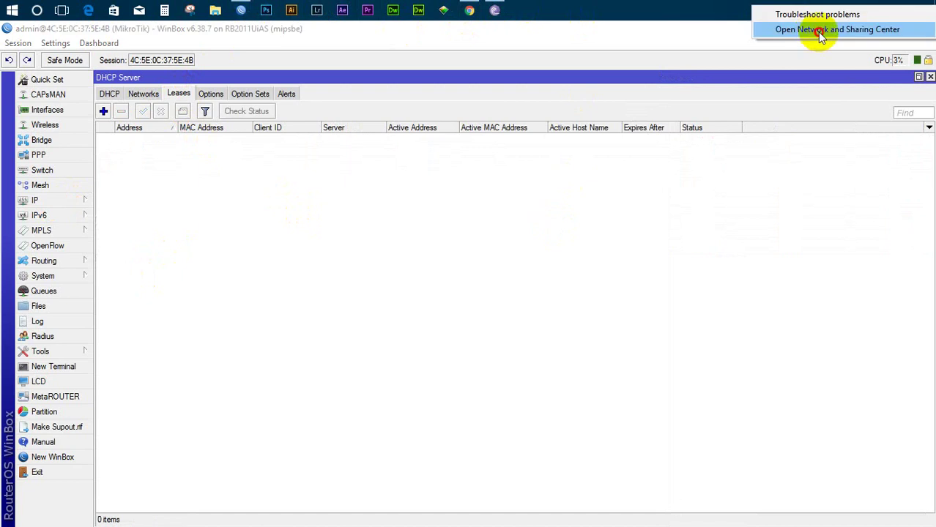
click(819, 32)
click(551, 160)
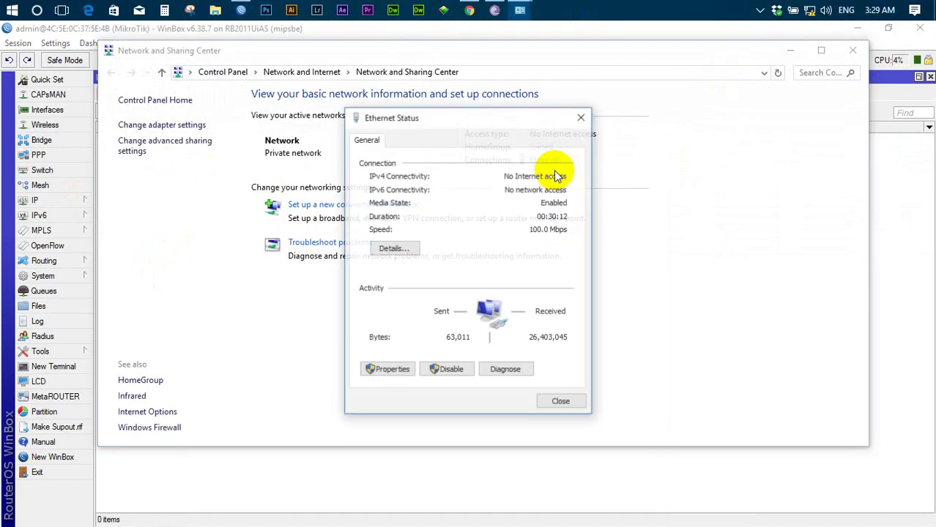
click(401, 250)
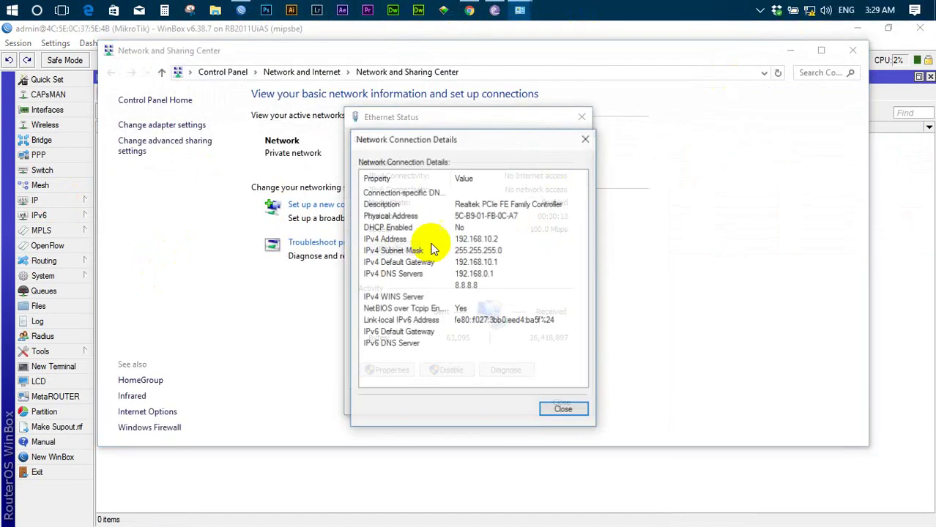
click(488, 240)
click(560, 410)
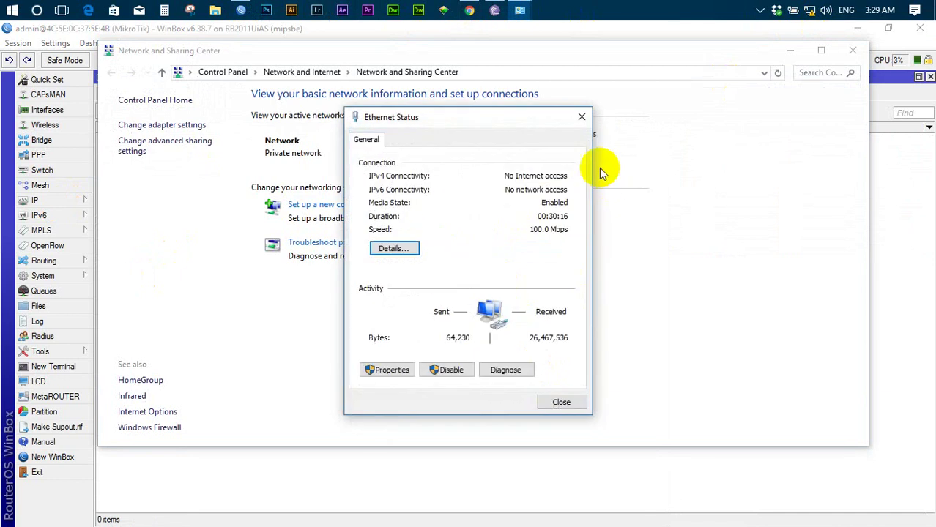
click(581, 117)
click(852, 51)
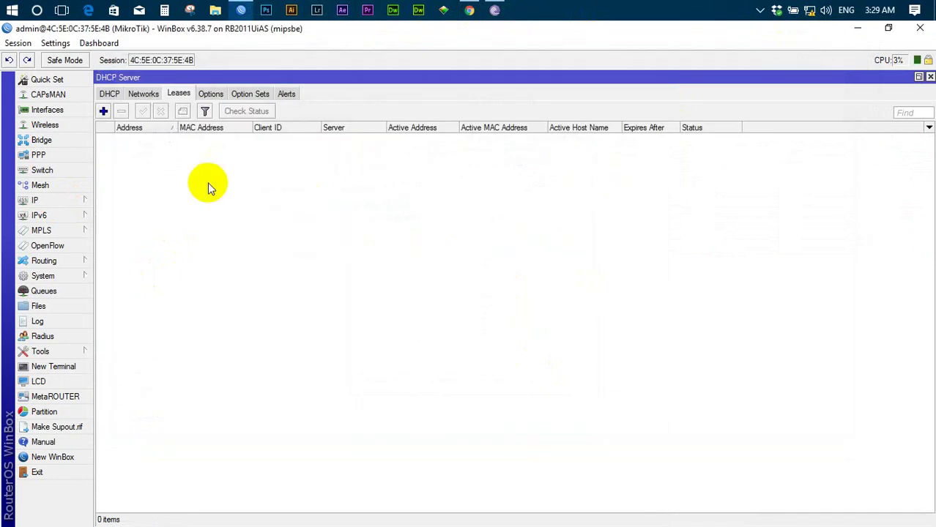
click(113, 95)
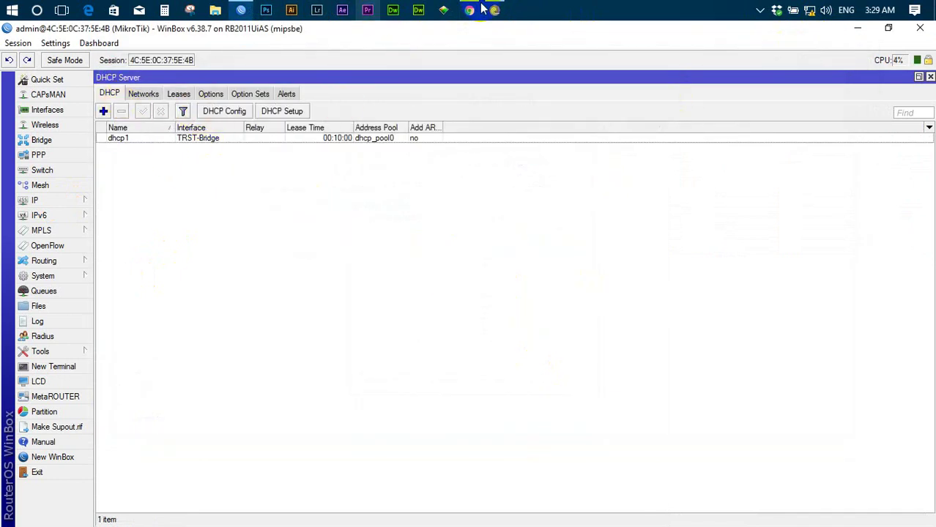
Step: Disable the computer's Ethernet adapter in Windows Network Connections, refresh the list and enable the adapter again
right_click(809, 10)
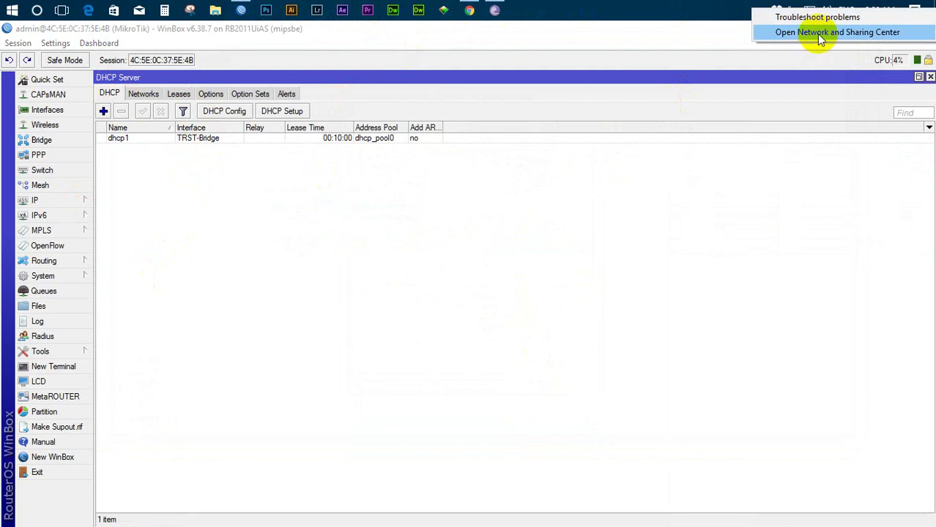
click(820, 32)
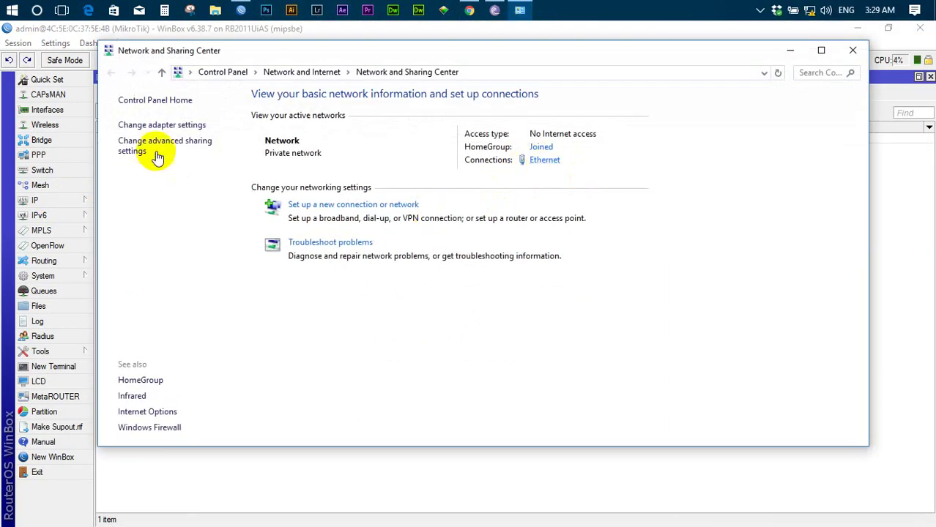
click(154, 125)
right_click(565, 157)
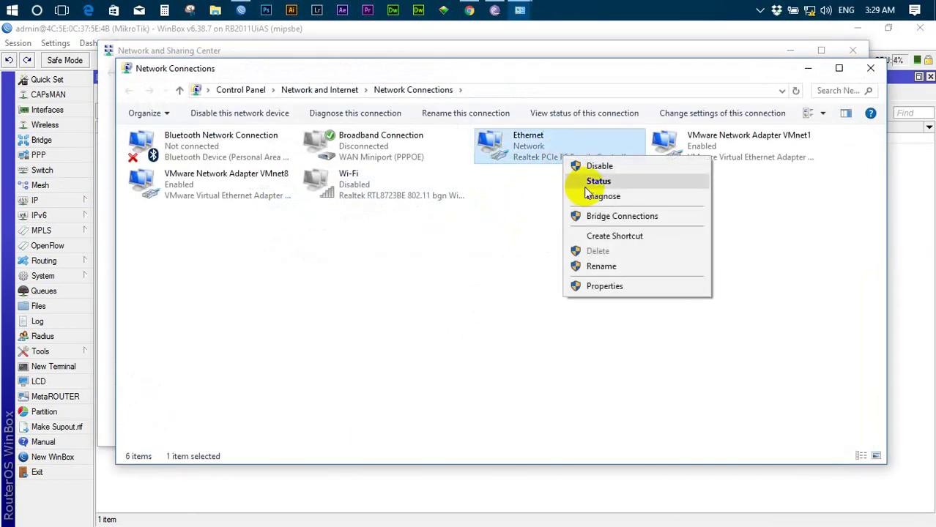
click(599, 166)
right_click(499, 219)
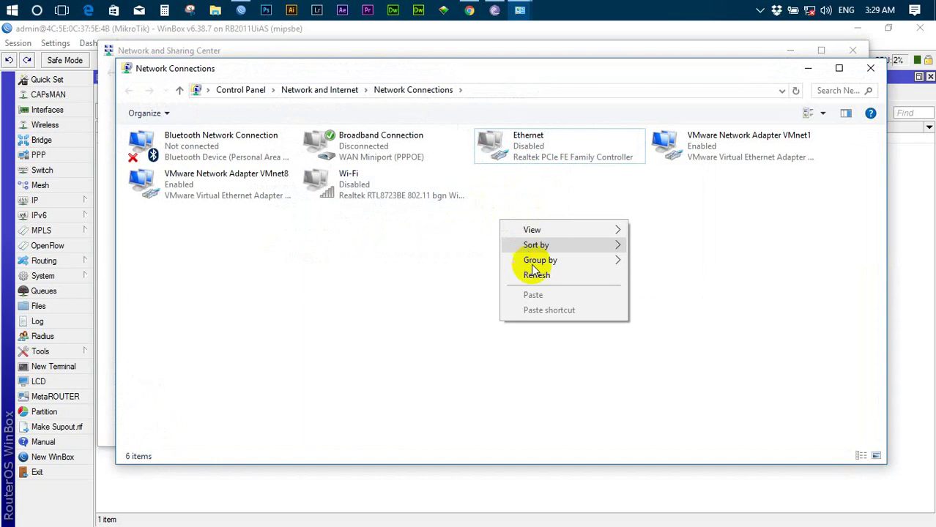
click(538, 274)
right_click(545, 143)
click(561, 150)
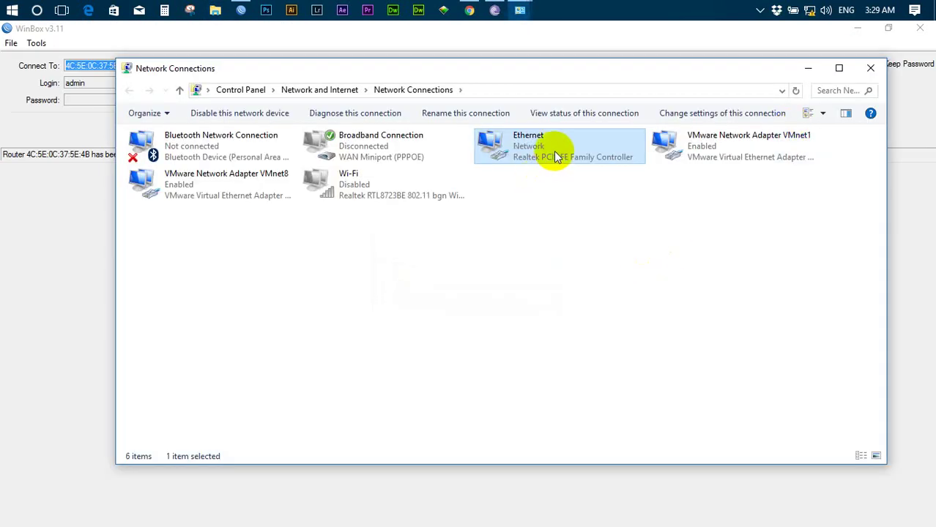
Step: Switch to WinBox, reconnect to the router and view the DHCP leases
click(109, 240)
click(779, 131)
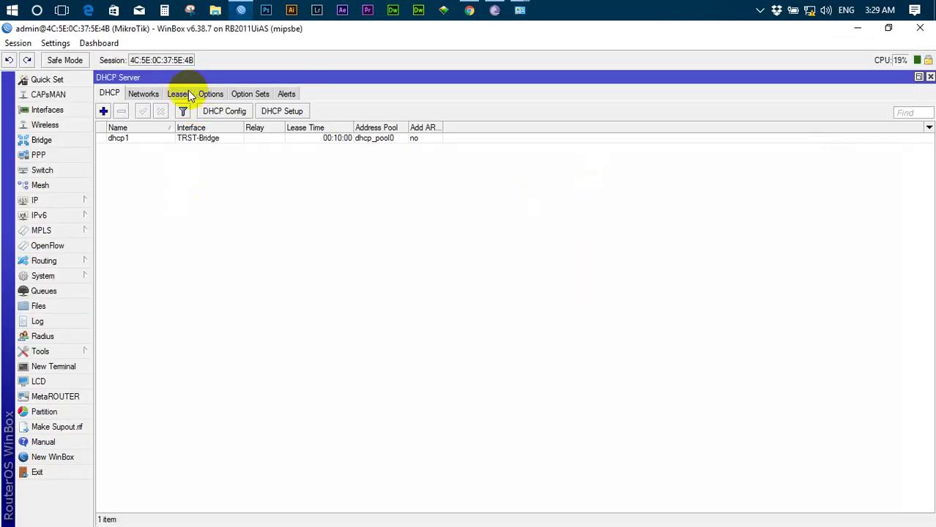
click(180, 95)
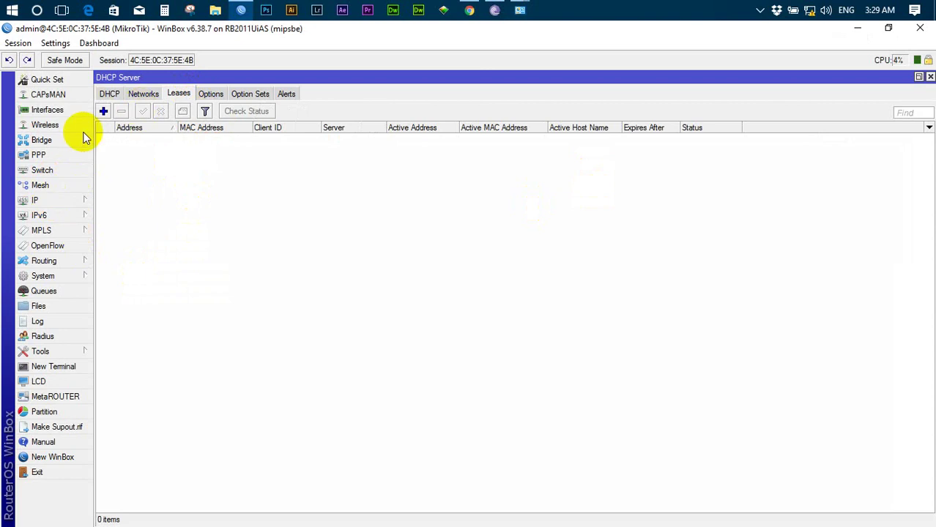
Step: View the router's DHCP server entry, then switch to Windows and examine the Ethernet connection's IPv4 address details
click(112, 95)
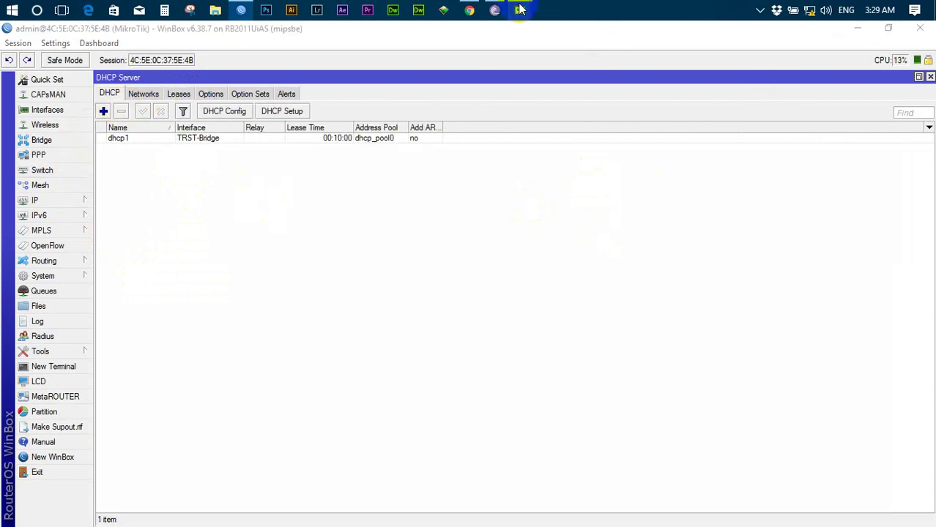
mouse_move(520, 10)
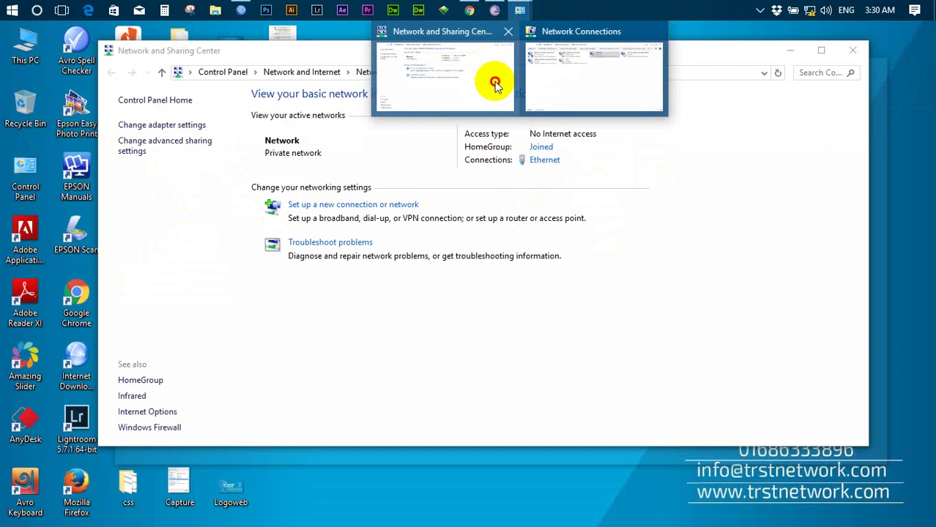
click(494, 83)
click(542, 159)
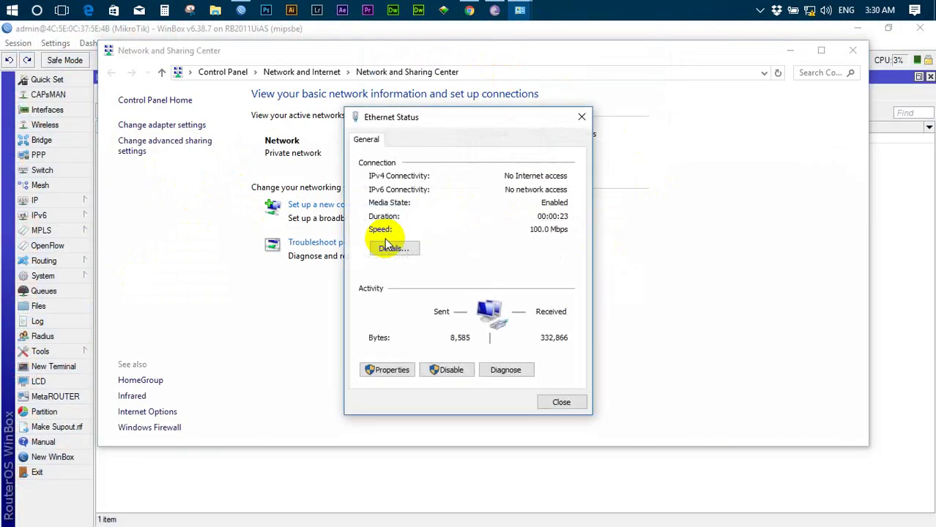
click(393, 253)
click(478, 238)
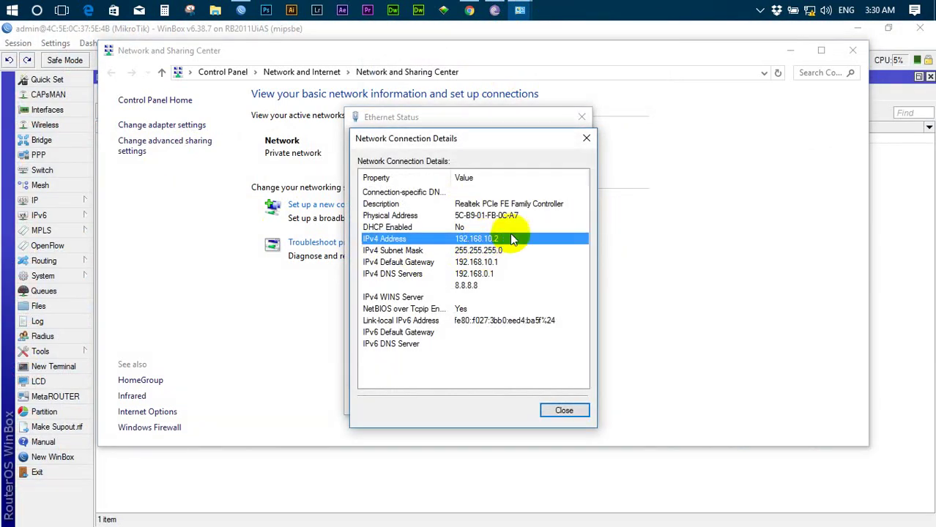
click(587, 139)
click(585, 115)
Step: Set the Ethernet connection's TCP/IPv4 properties in Windows to obtain the IP address and DNS server address automatically
right_click(809, 10)
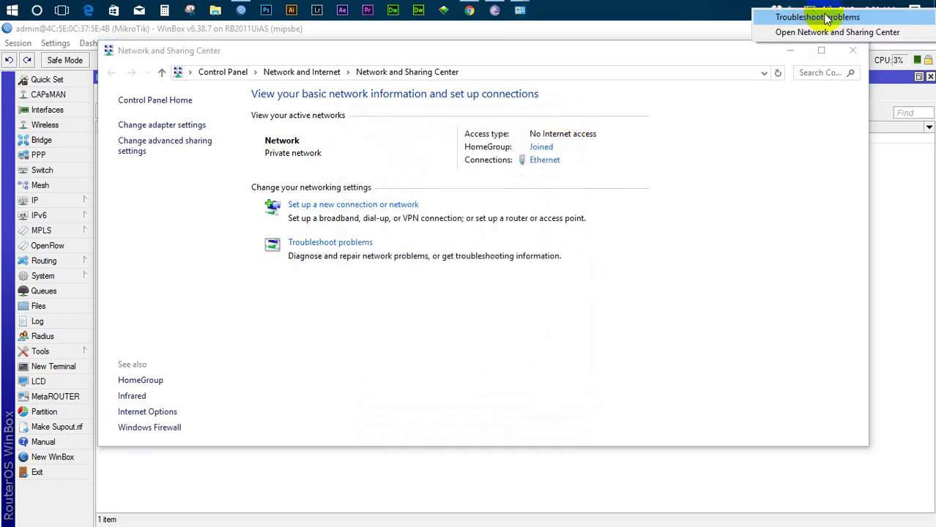
click(813, 32)
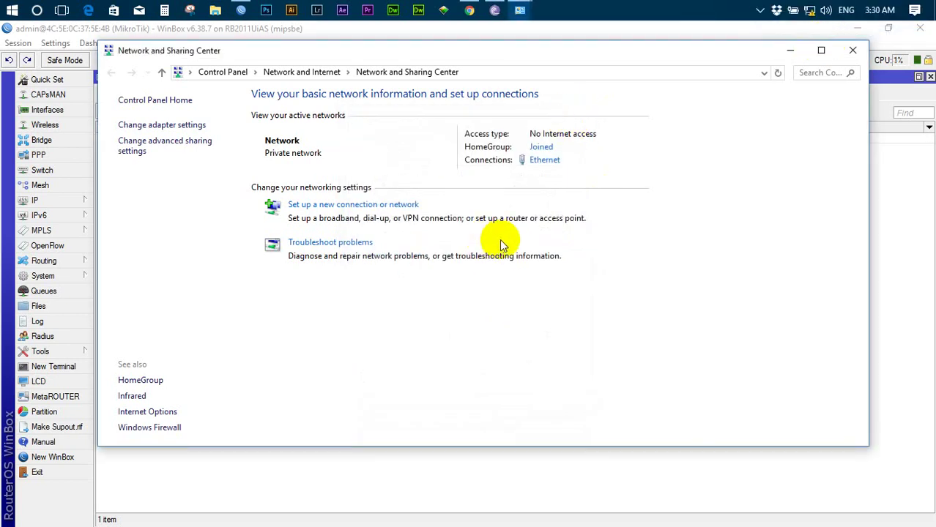
click(542, 161)
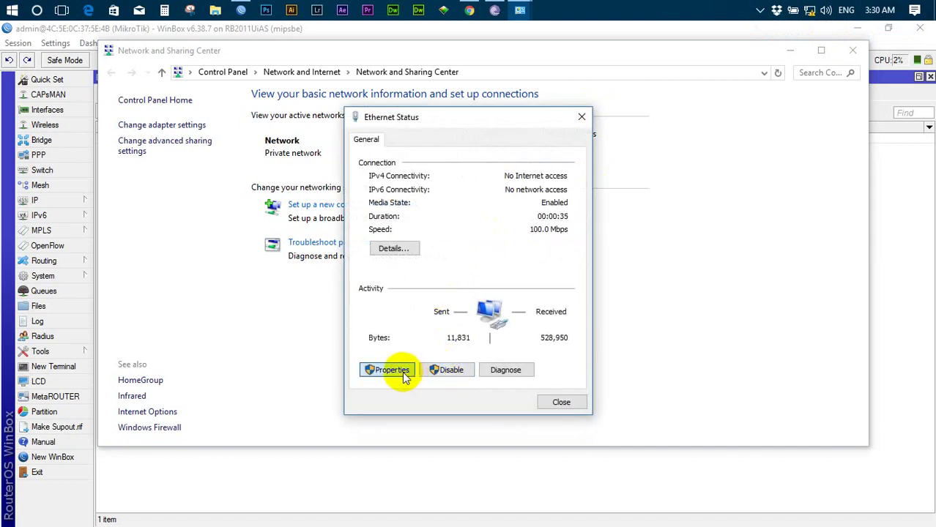
click(392, 370)
double_click(421, 280)
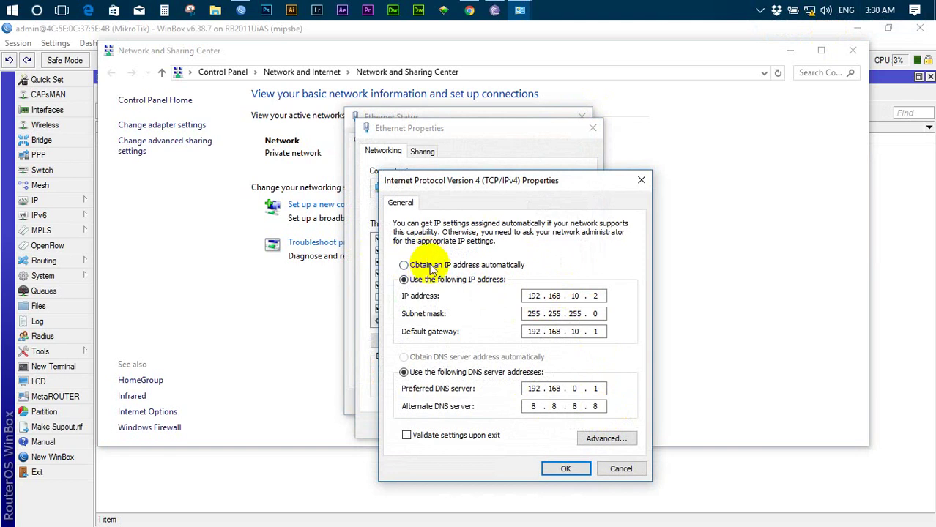
click(432, 266)
click(429, 358)
click(557, 470)
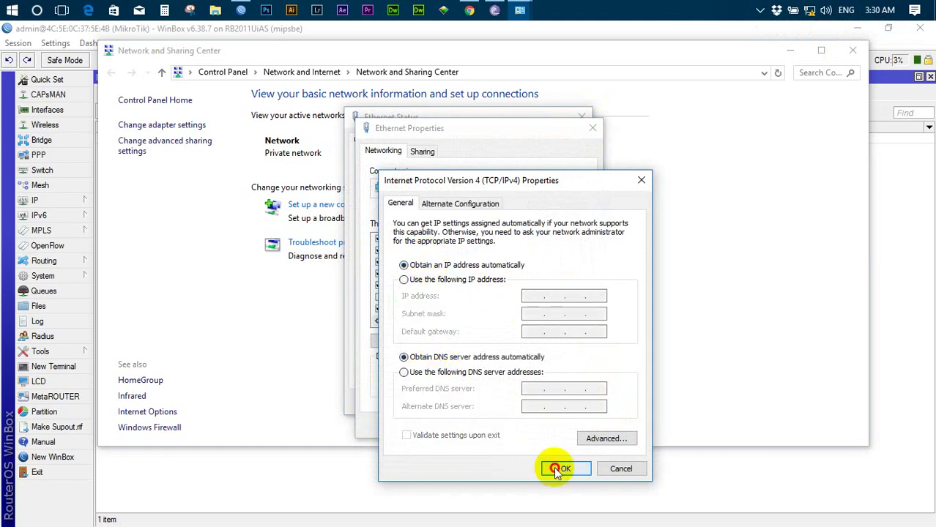
click(517, 430)
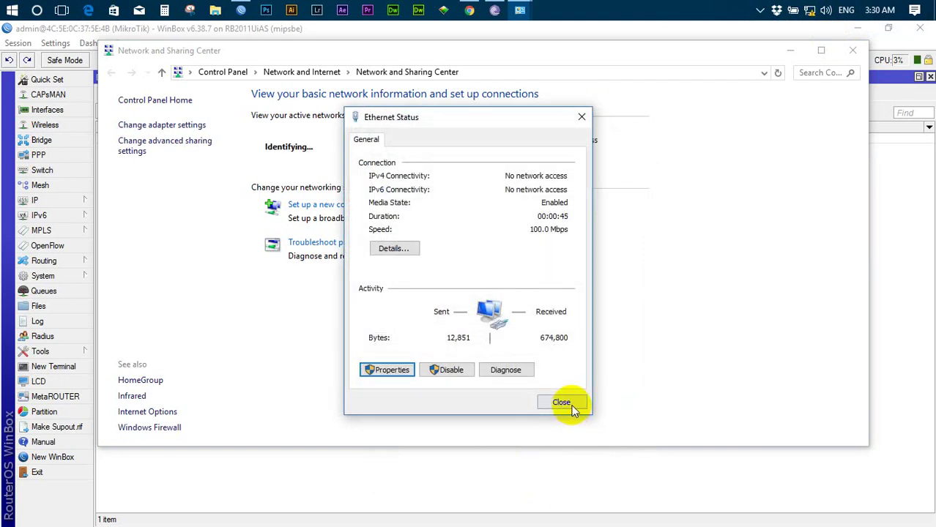
click(570, 405)
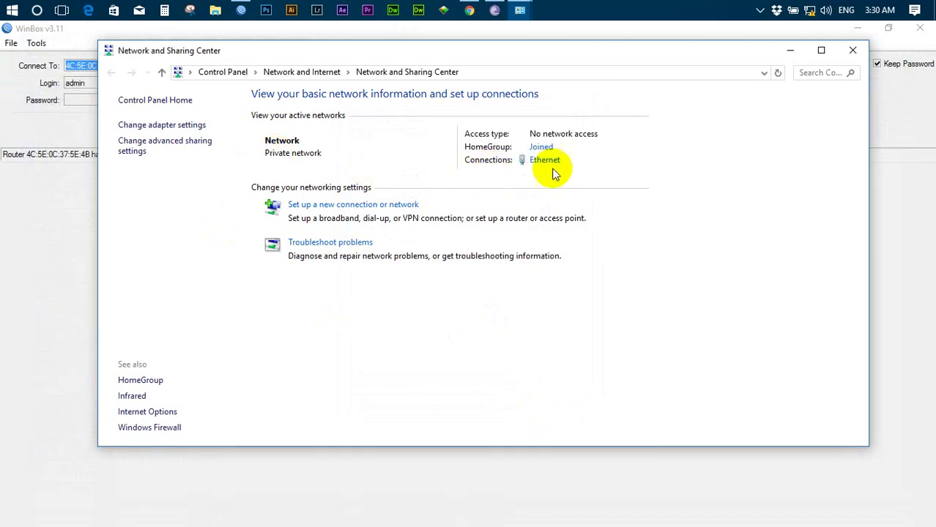
Step: Check the Ethernet connection's IPv4 address and DHCP lease details, then close the Network and Sharing Center
click(546, 161)
click(395, 249)
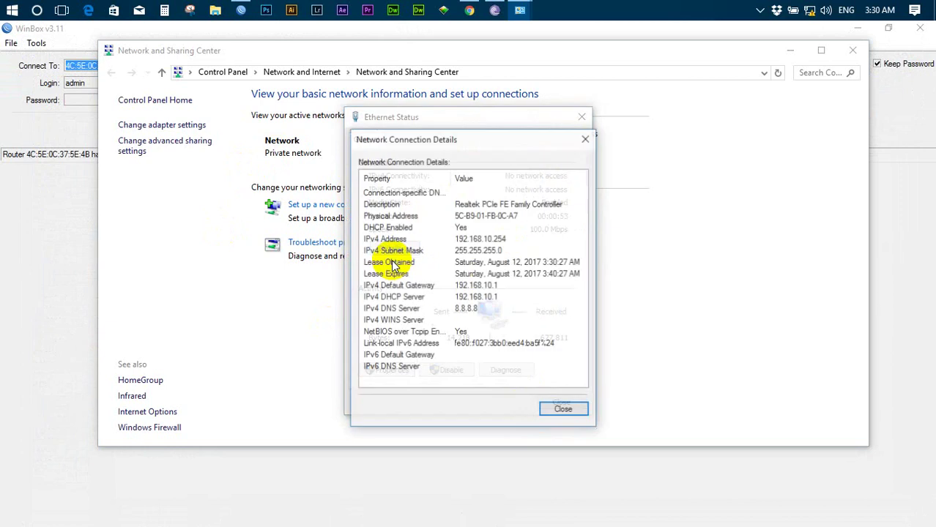
click(487, 239)
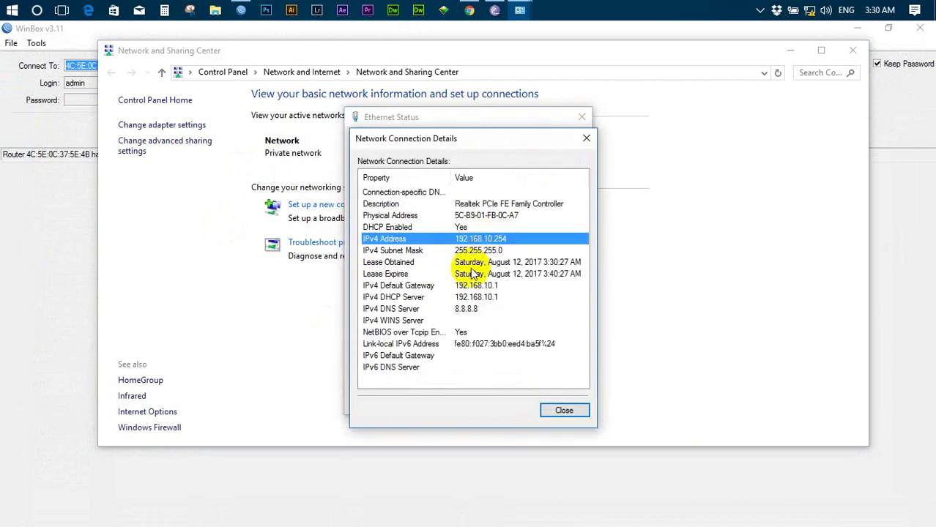
click(590, 138)
click(582, 116)
click(852, 51)
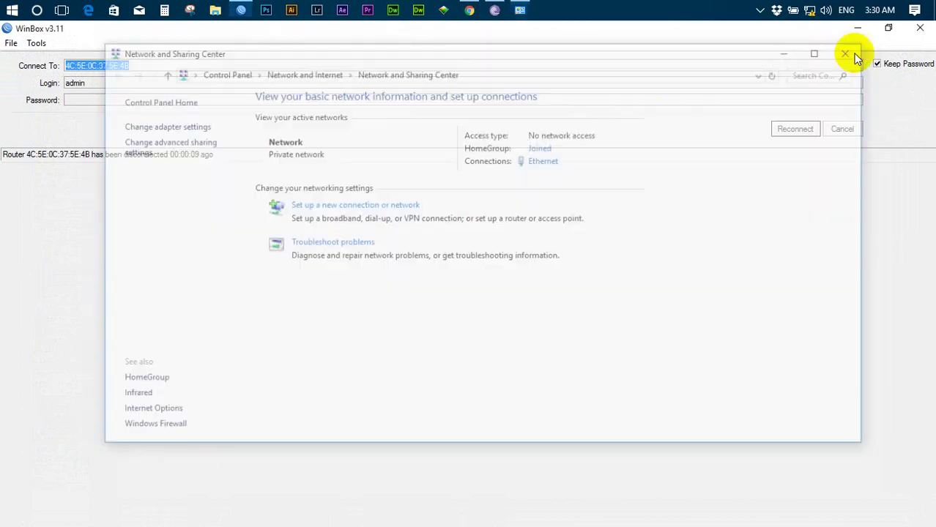
Step: Reconnect WinBox to the router, inspect the computer's entry in the DHCP leases and close the DHCP Server window
click(813, 129)
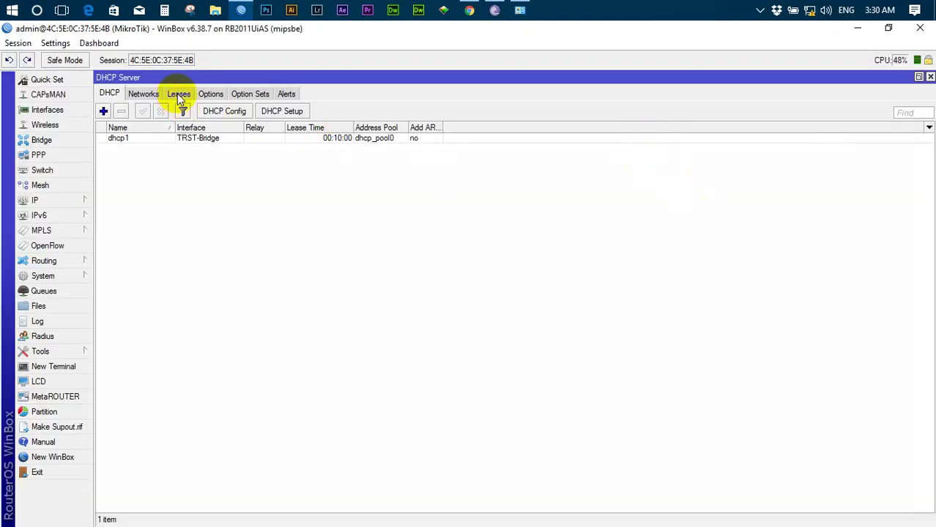
click(177, 93)
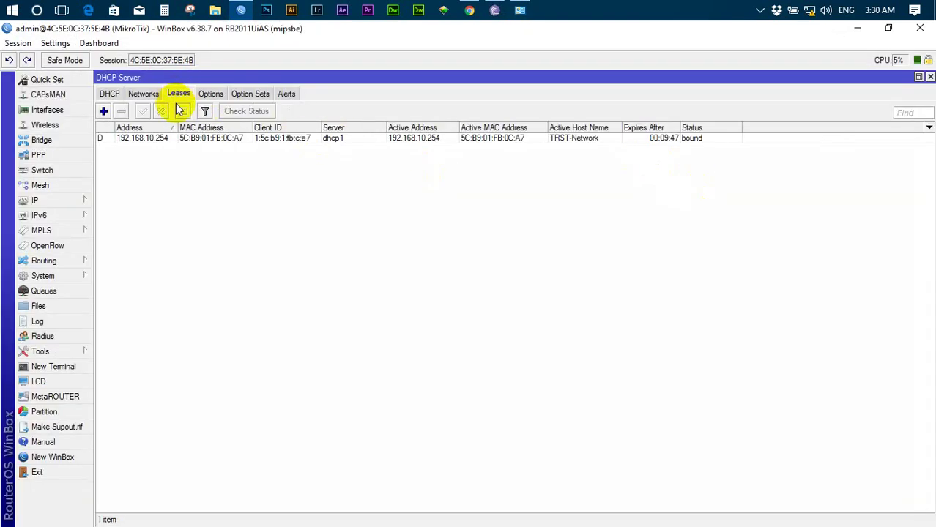
click(186, 141)
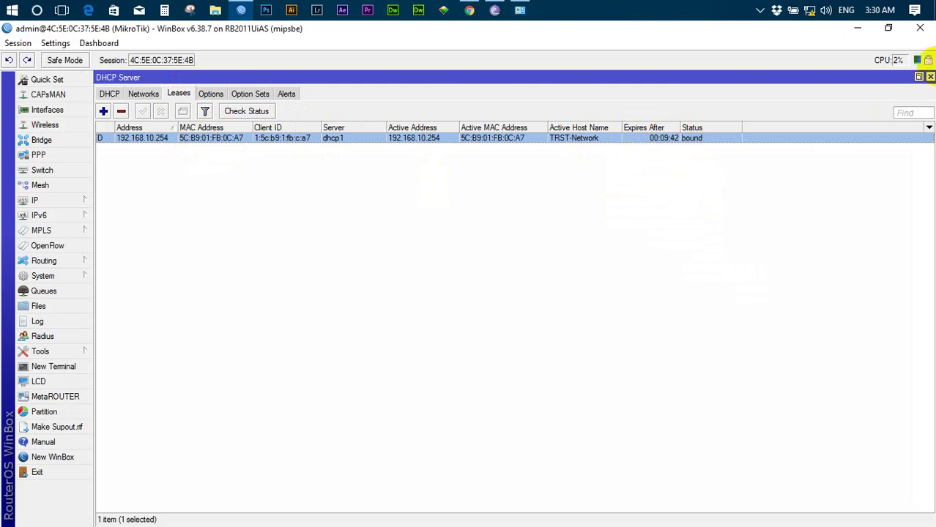
click(930, 77)
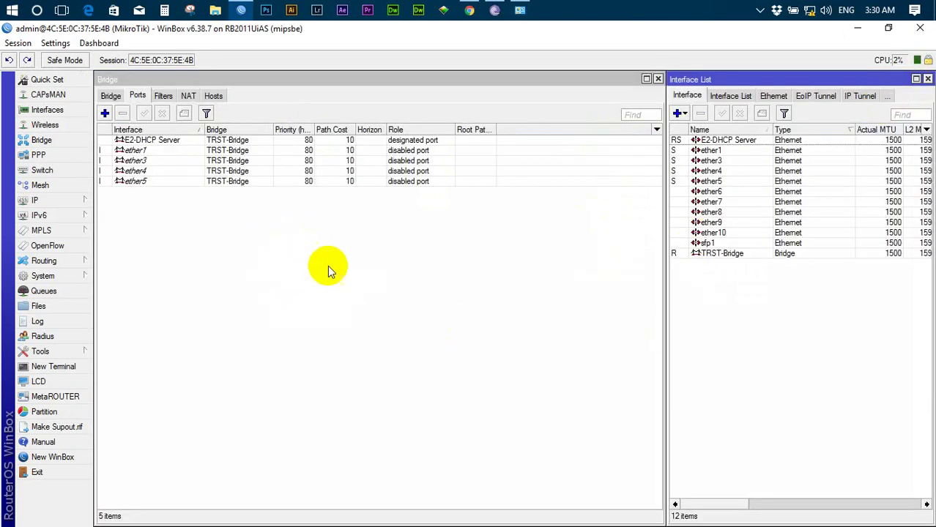
Step: Switch to Windows Network Connections, examine the Ethernet adapter's IPv4 address in its connection details and close the windows
click(520, 10)
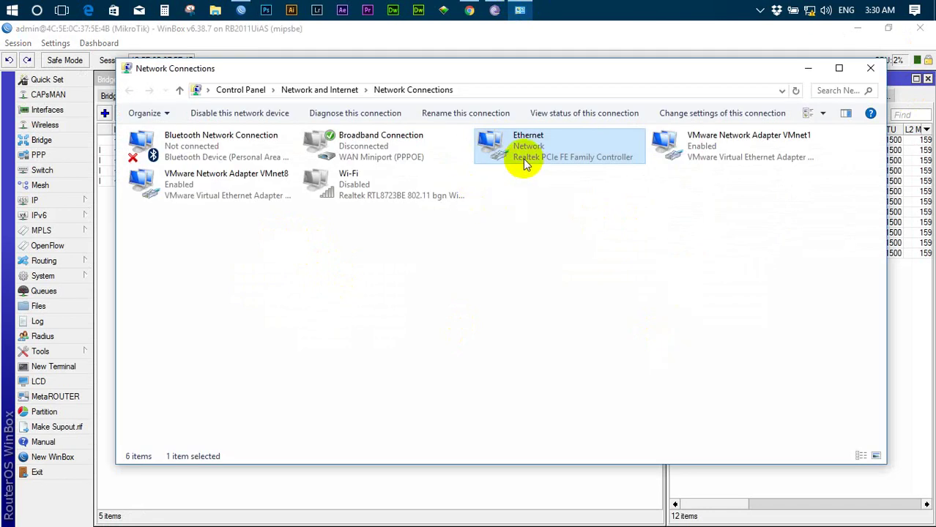
right_click(523, 159)
click(551, 175)
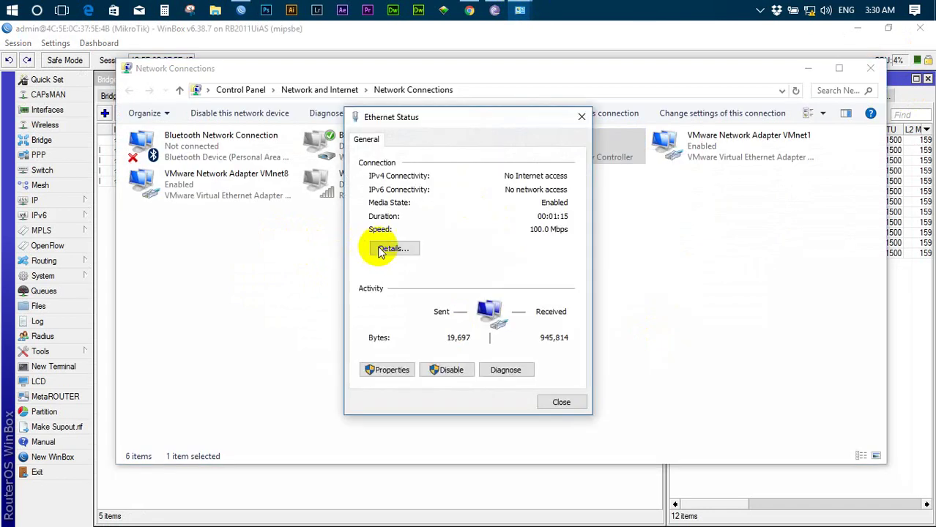
click(388, 248)
click(407, 241)
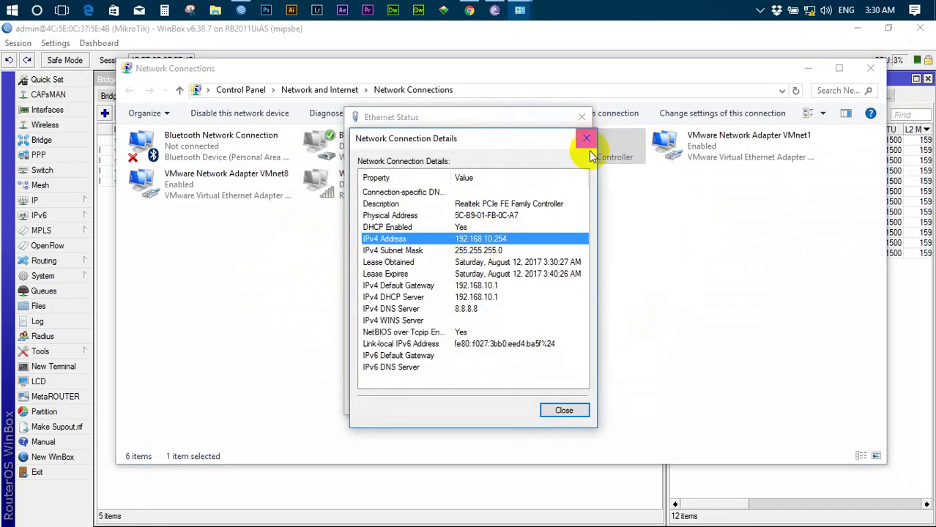
click(587, 139)
click(582, 118)
click(868, 69)
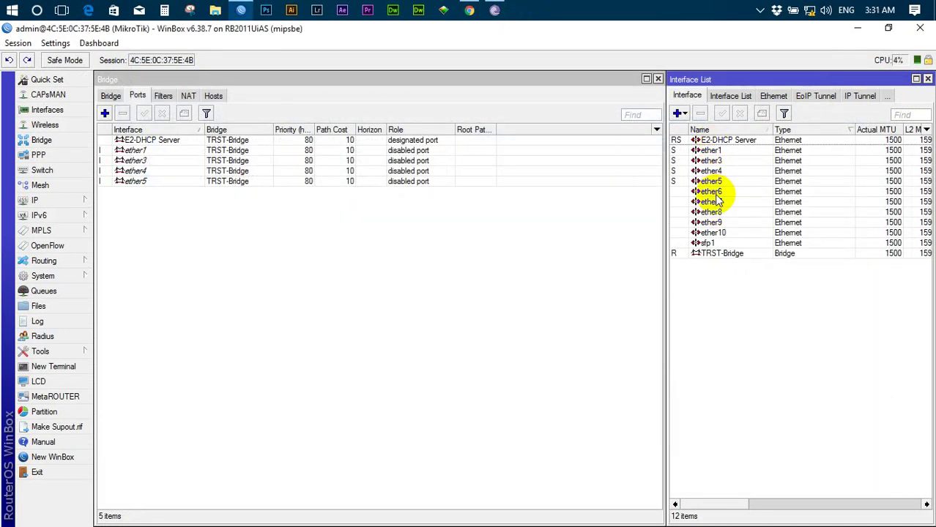
Step: Cancel the dropped WinBox session and connect to the router again by its MAC address from the discovered neighbors
click(702, 145)
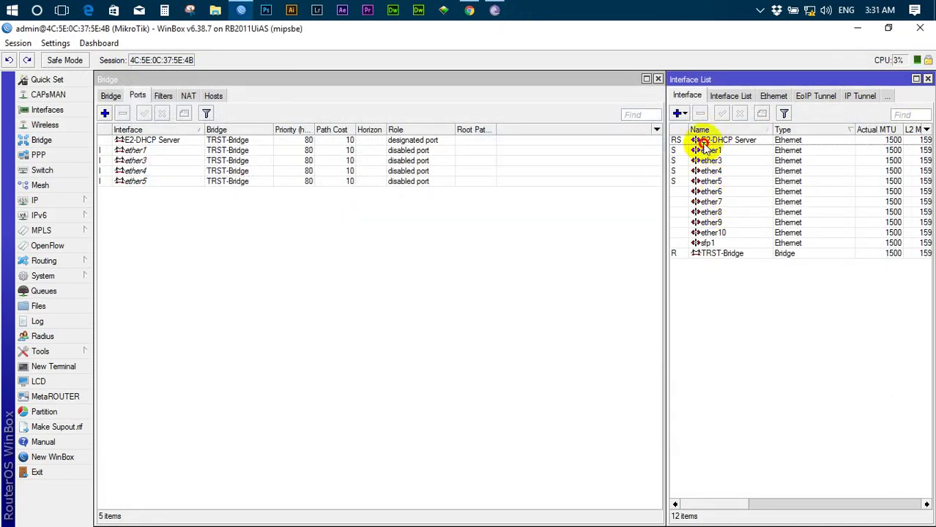
click(706, 183)
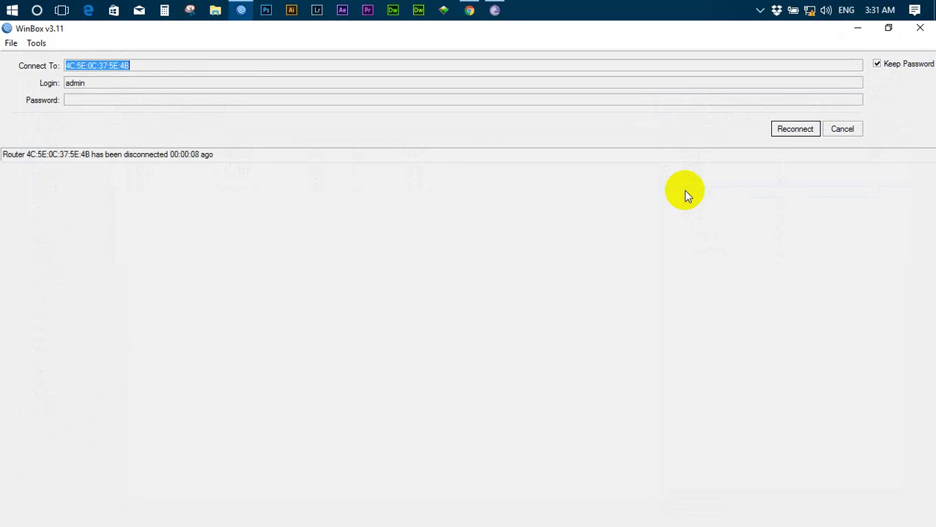
click(850, 131)
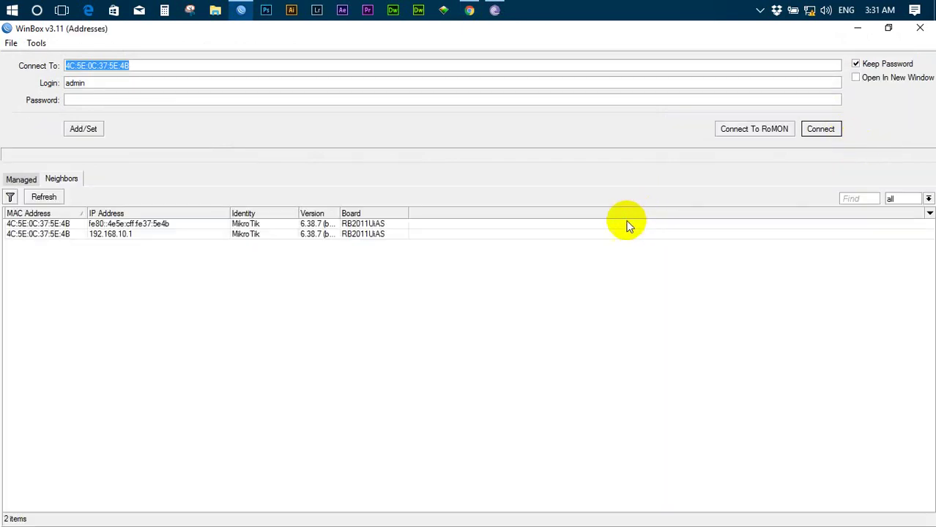
click(42, 236)
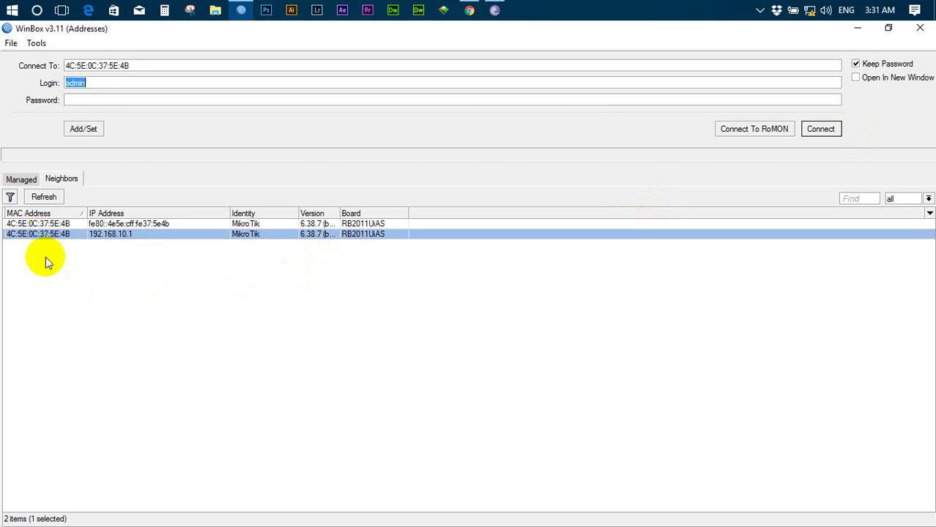
click(821, 129)
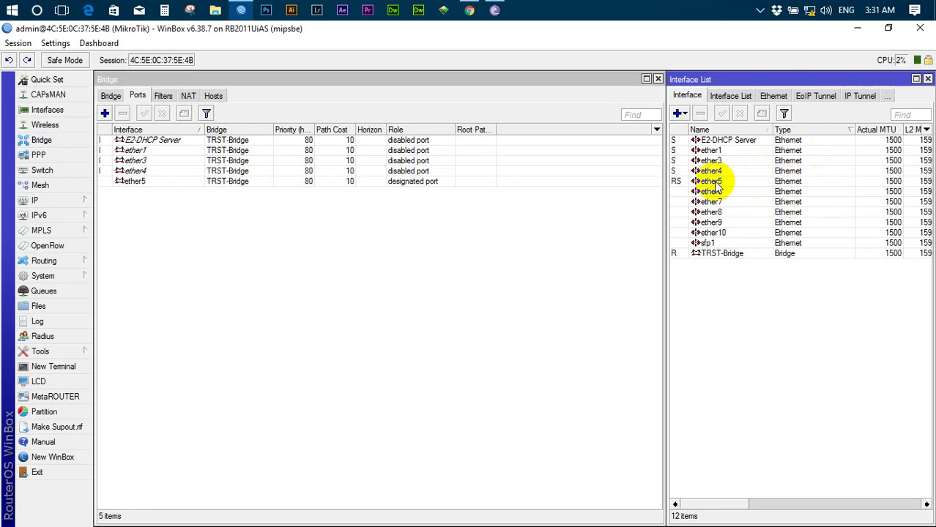
Step: Compare the status of ether5 and E2-DHCP Server in the Interface List, then check ether5 among the bridge ports
click(684, 182)
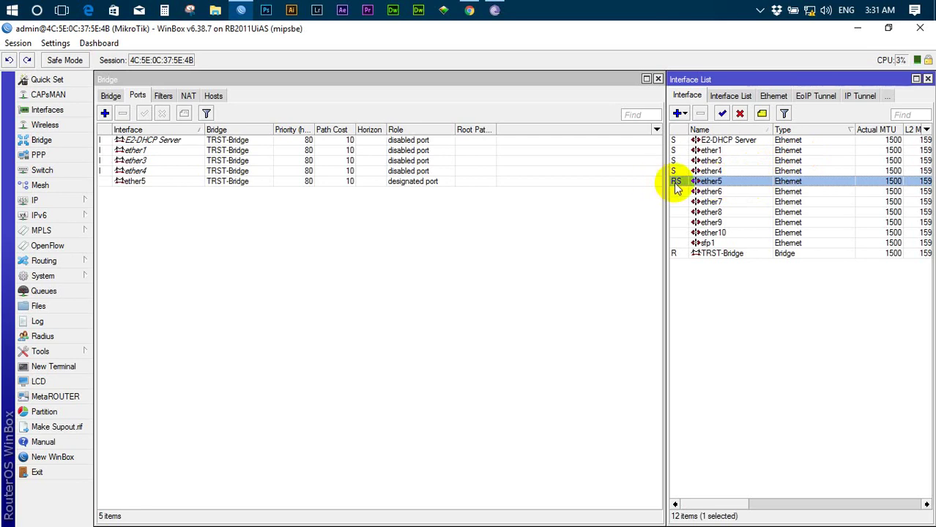
click(679, 140)
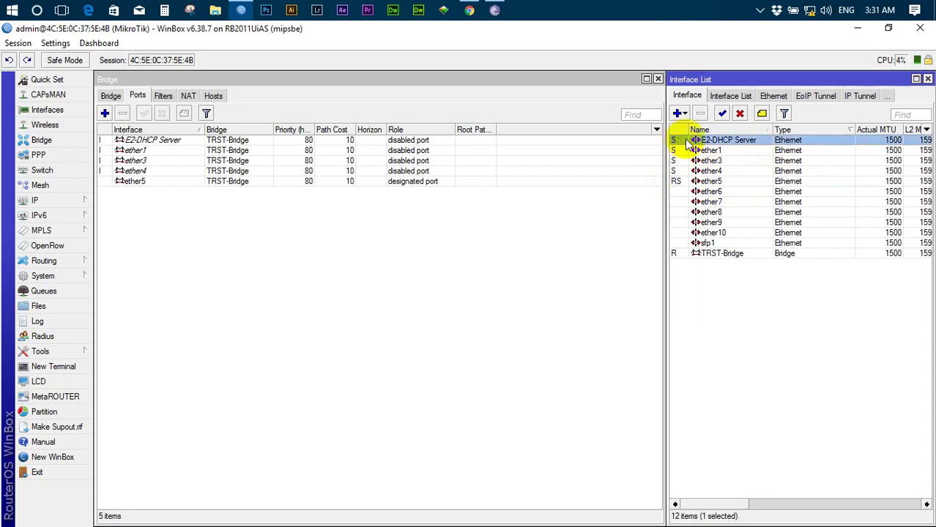
click(126, 183)
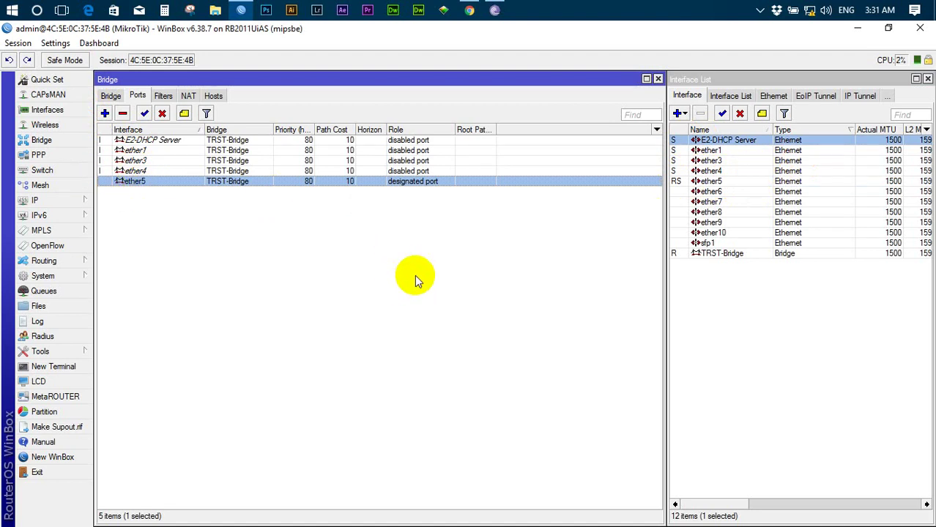
Step: Open the Windows adapter settings and check which IPv4 address the Ethernet adapter holds through the ether5 bridge port
right_click(809, 10)
click(821, 33)
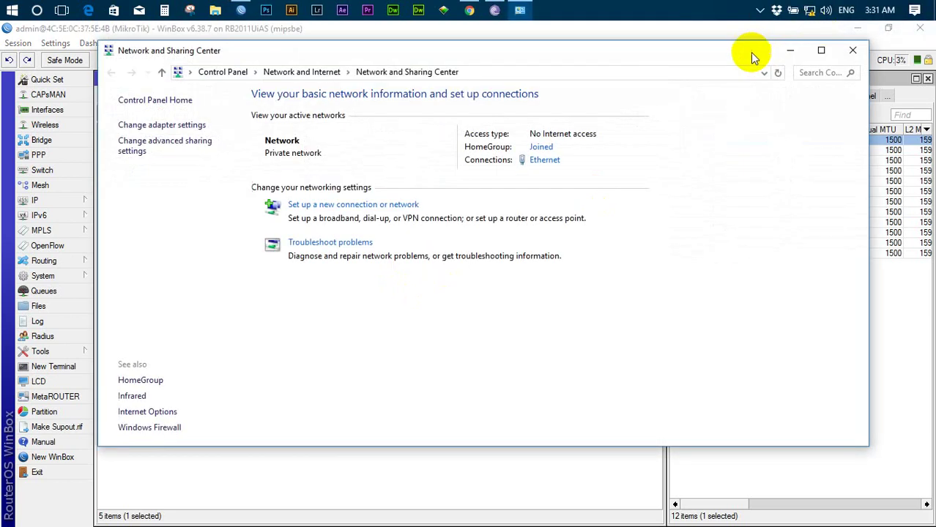
click(157, 128)
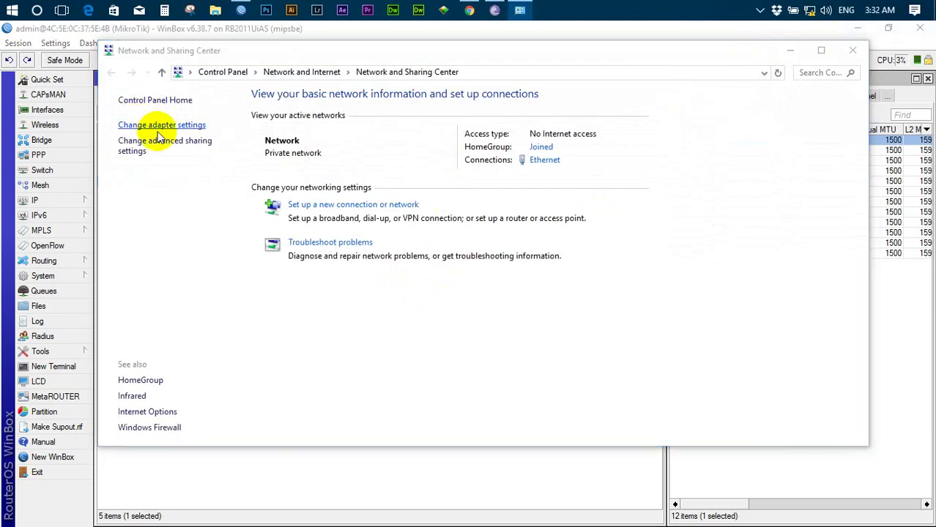
right_click(550, 144)
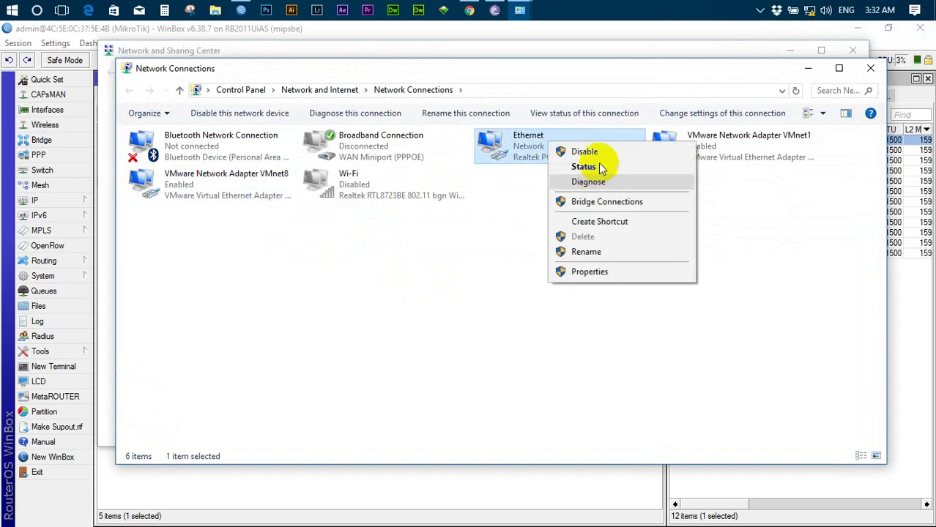
click(600, 163)
click(397, 263)
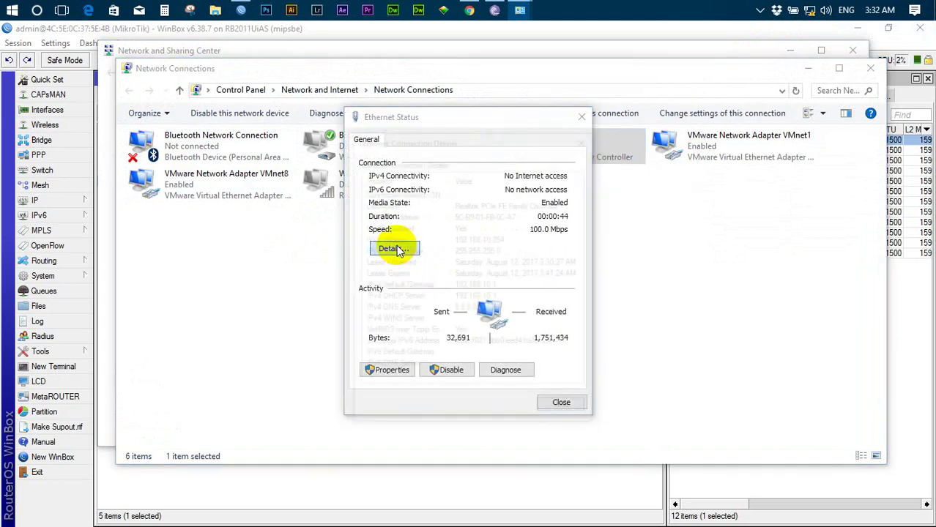
click(507, 239)
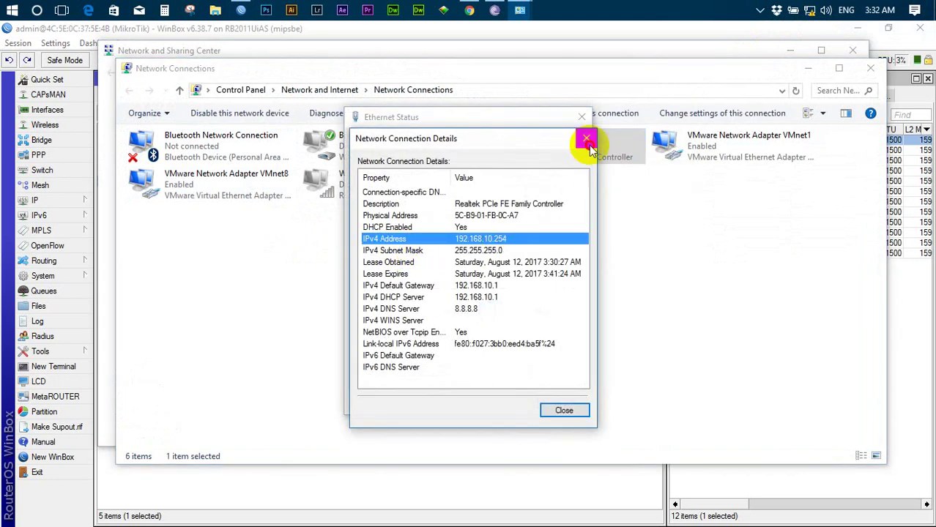
Step: Close the Ethernet adapter's details and restart the adapter by disabling and re-enabling it
click(585, 139)
click(582, 117)
right_click(537, 214)
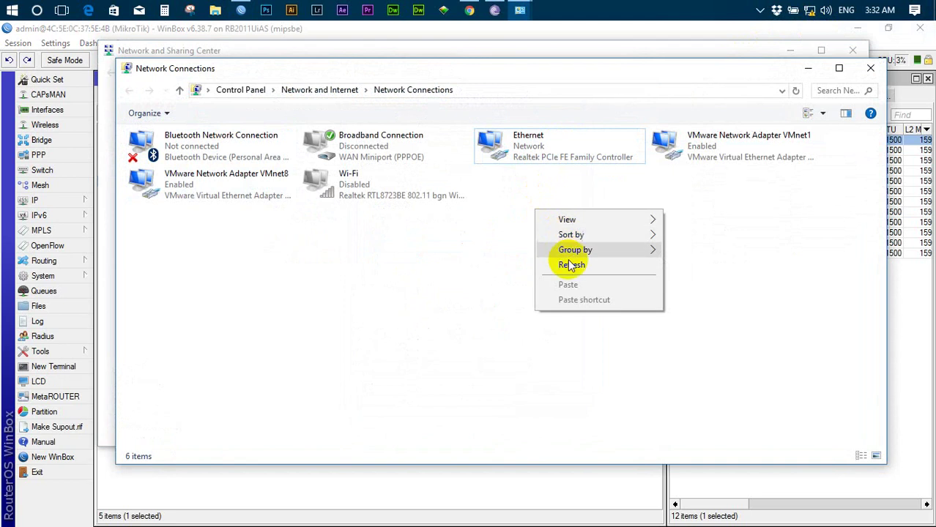
right_click(514, 141)
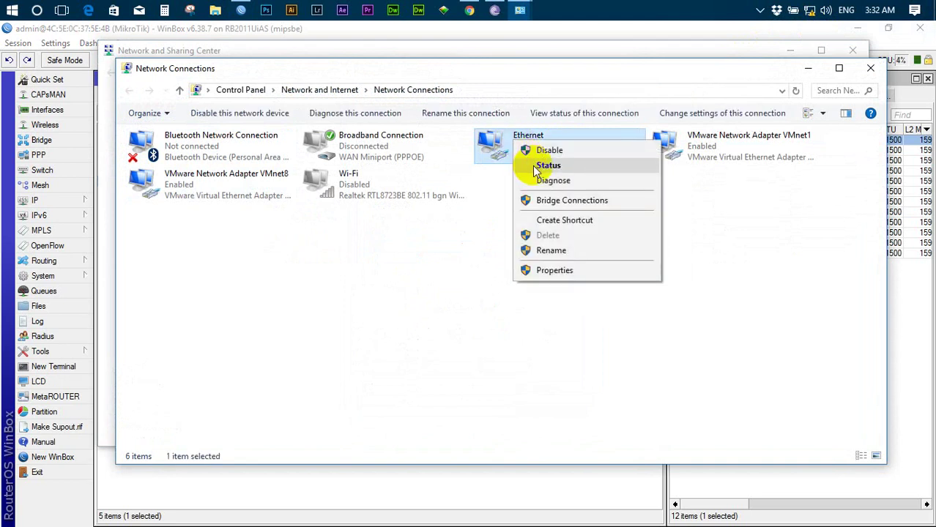
click(533, 150)
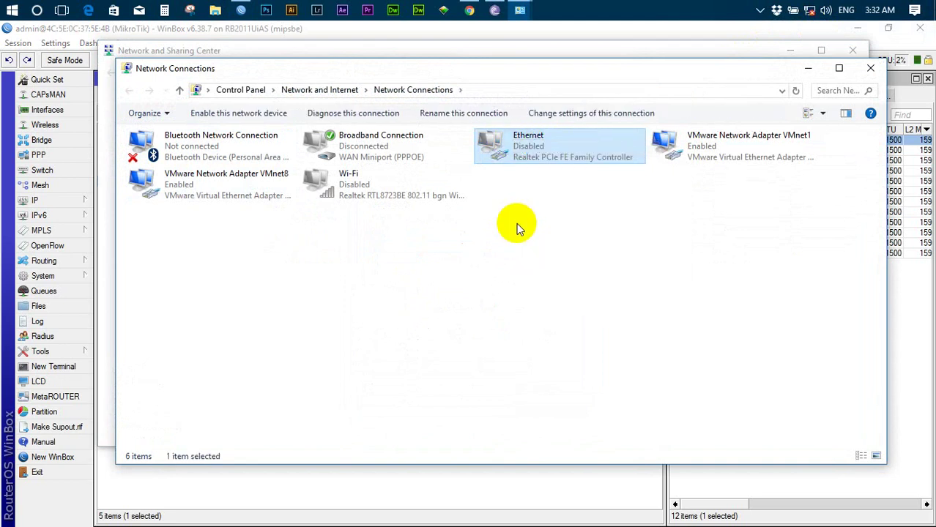
right_click(517, 223)
click(545, 278)
right_click(525, 147)
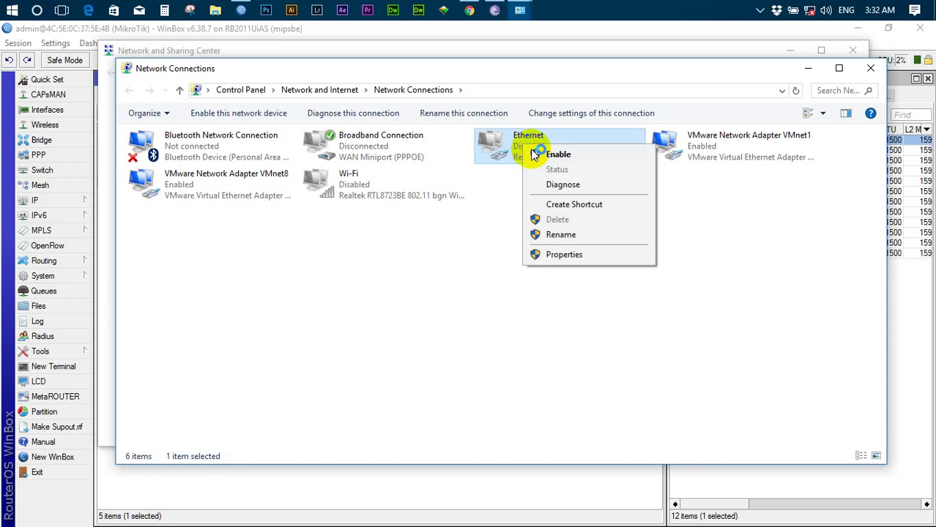
click(538, 151)
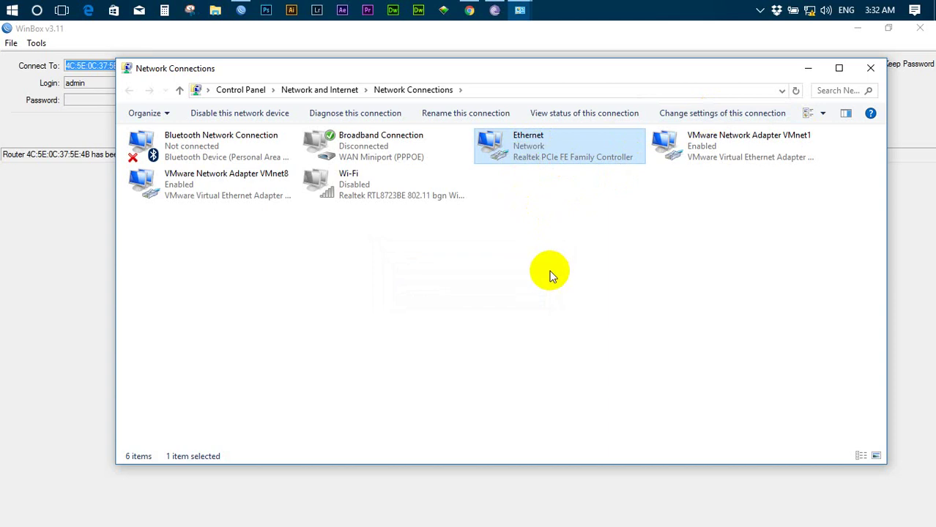
Step: Examine the Ethernet adapter's IPv4 address and lease in its connection details, close the network windows and return to the WinBox session
right_click(525, 154)
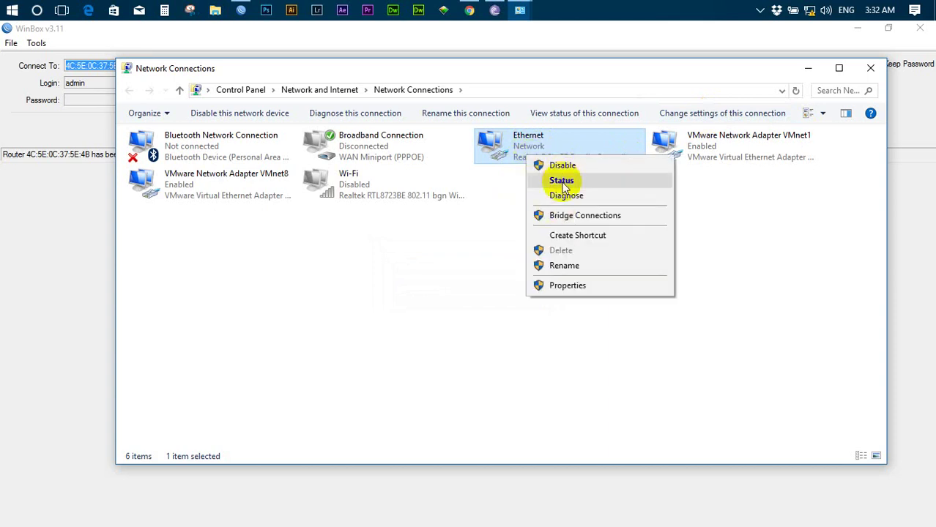
click(561, 181)
click(401, 249)
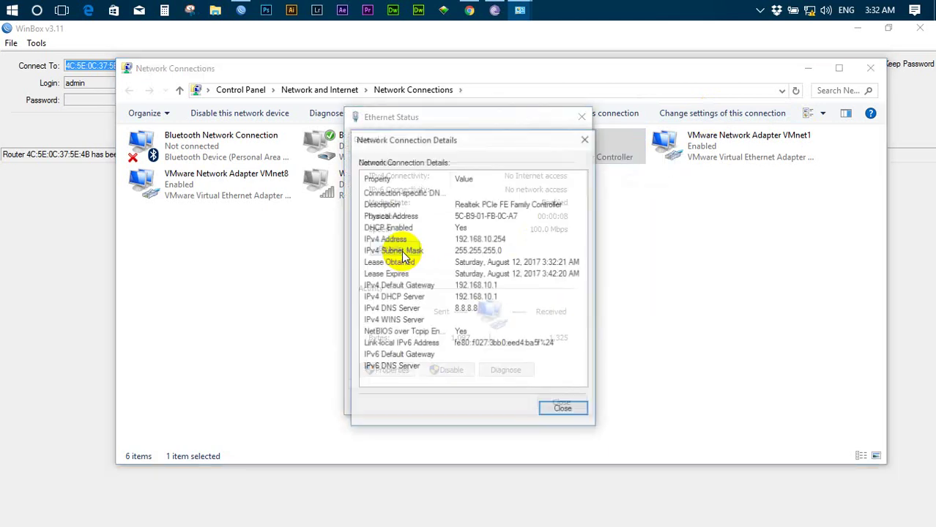
click(484, 241)
click(586, 139)
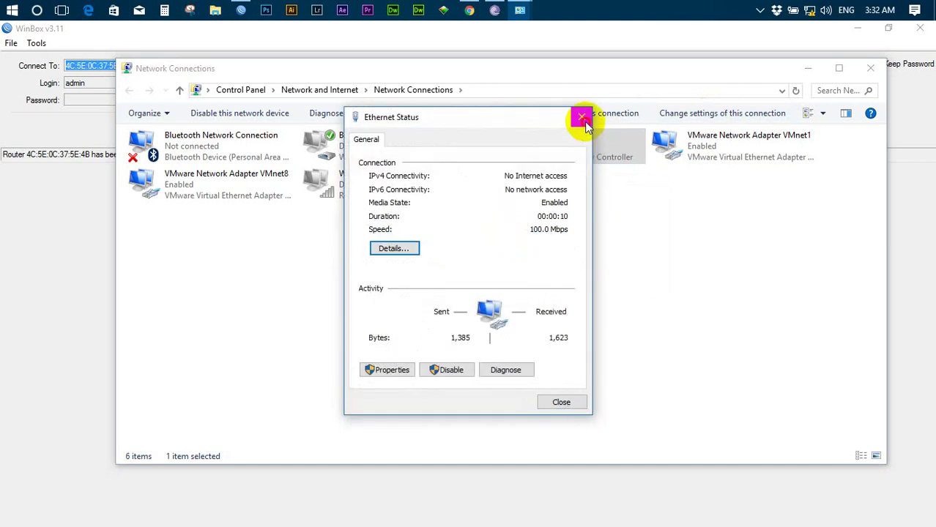
click(583, 118)
click(870, 66)
click(792, 129)
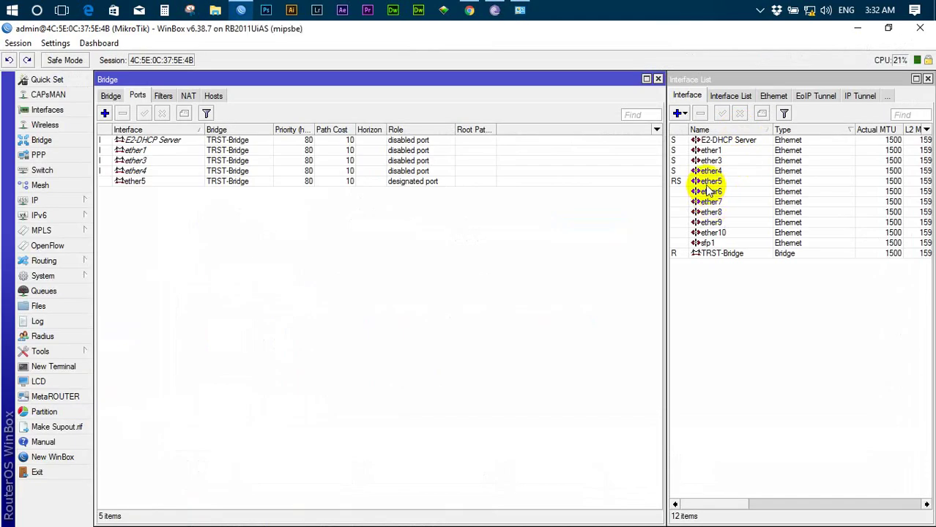
Step: Check ether5 in the Interface List, view the MikroTik playlist on YouTube in Chrome and return to WinBox
click(706, 183)
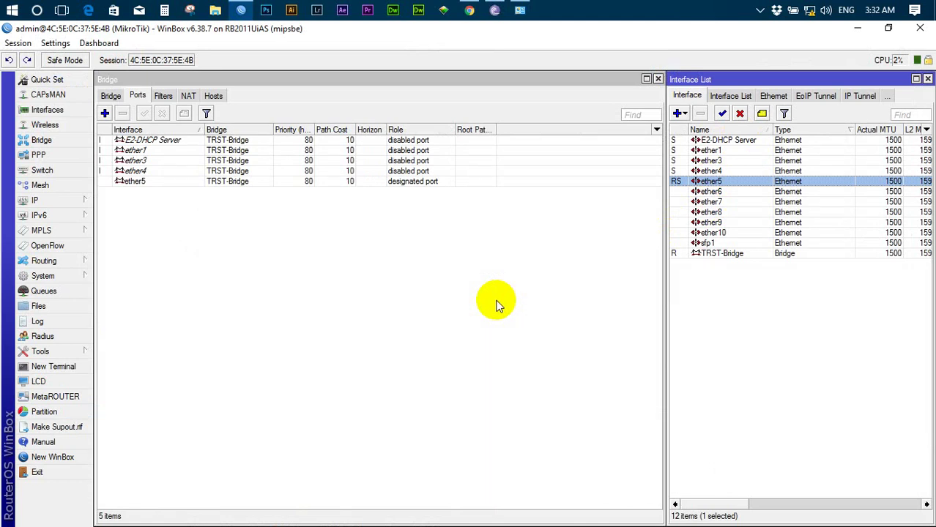
click(469, 9)
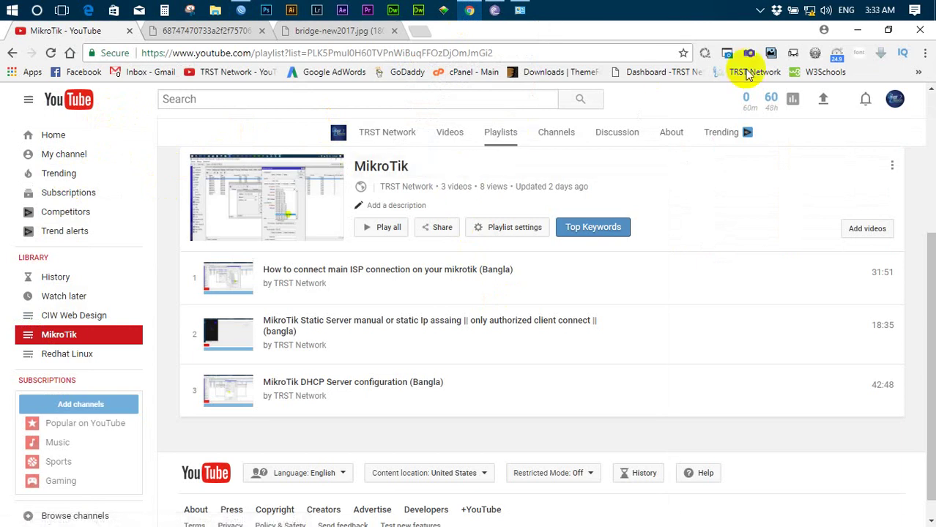
click(855, 30)
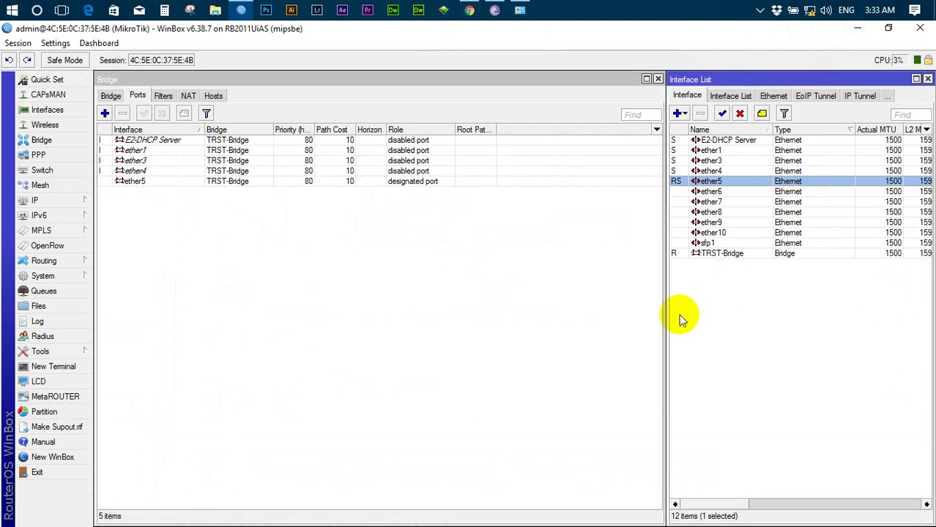
mouse_move(667, 317)
mouse_down()
mouse_move(650, 318)
mouse_move(701, 313)
mouse_move(668, 318)
mouse_up()
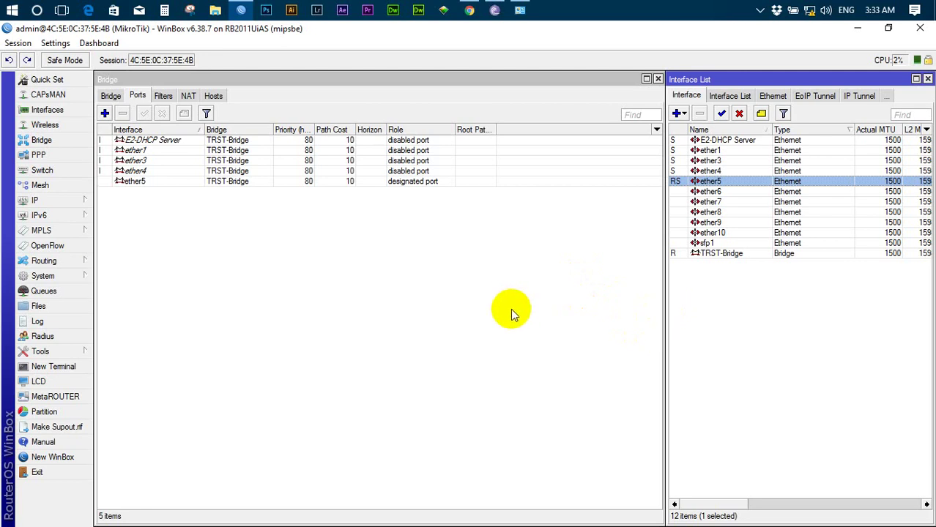
click(59, 202)
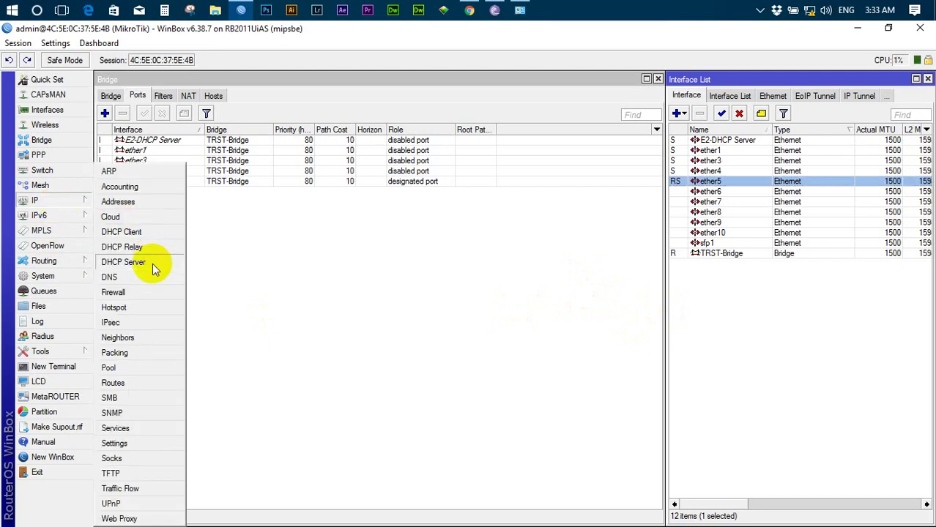
click(347, 296)
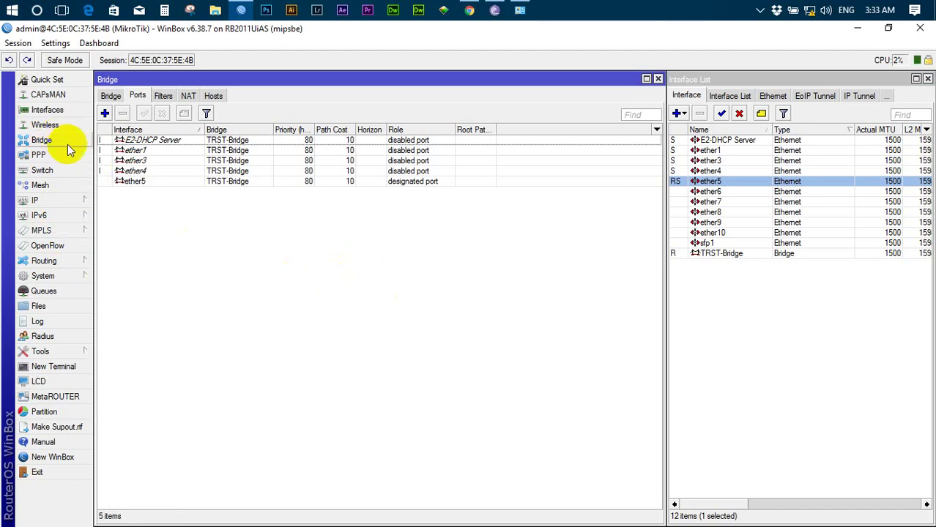
Step: Close the Bridge window and maximize the Interface List
click(657, 79)
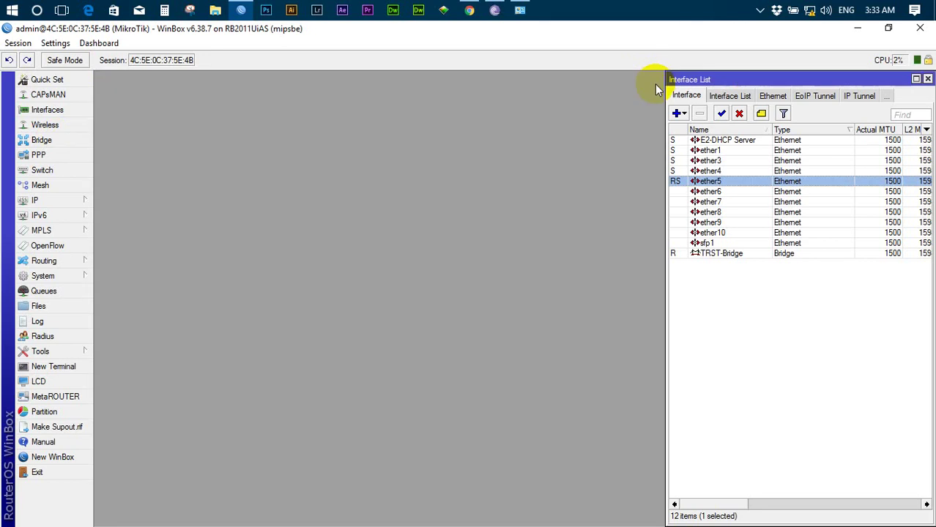
click(916, 80)
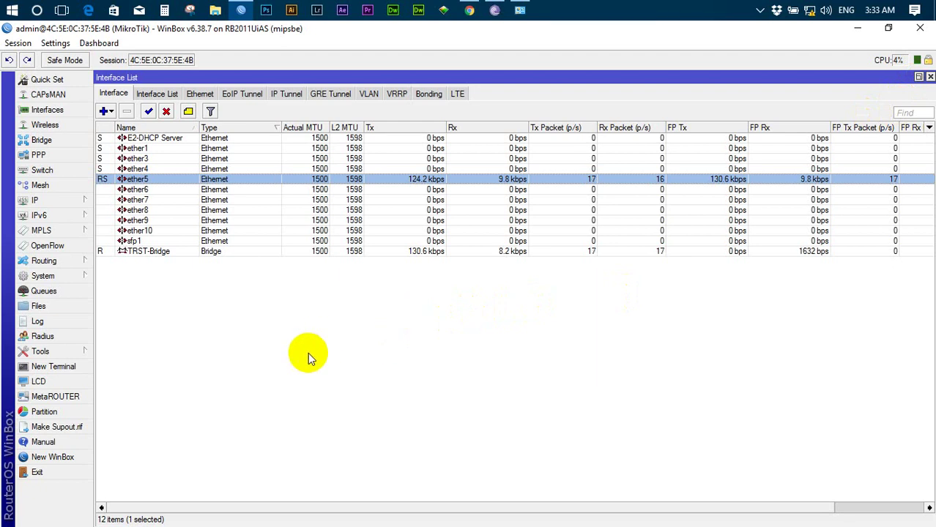
Step: Open a new terminal with a cleared screen and list the available options of the interface bridge command
click(76, 368)
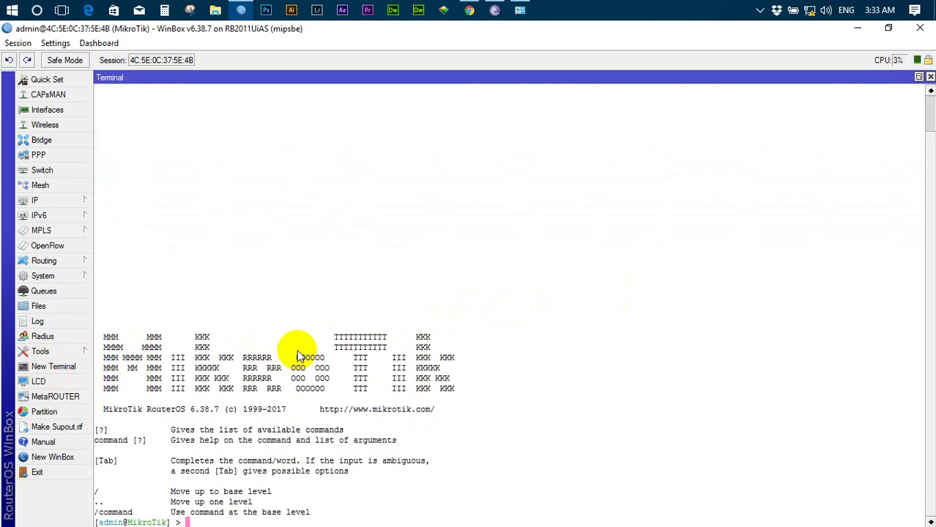
key(ctrl+l)
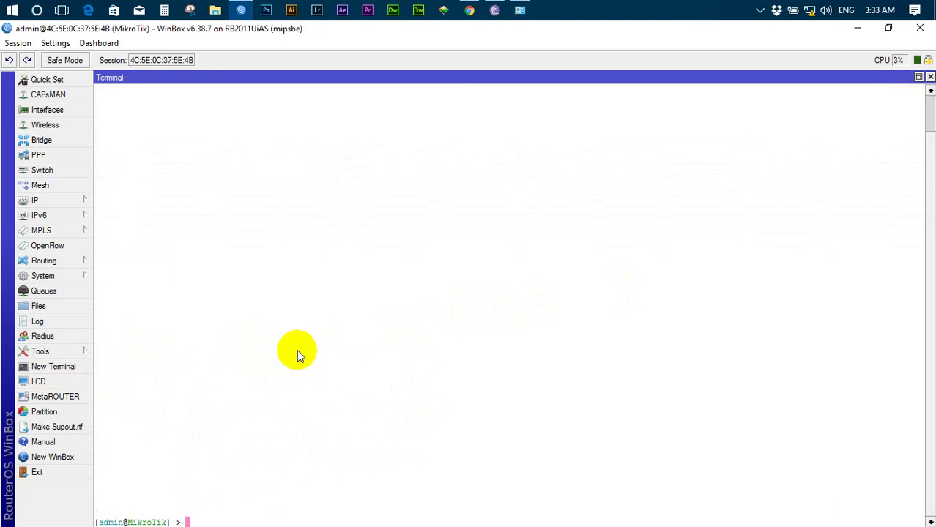
text(interface bridge)
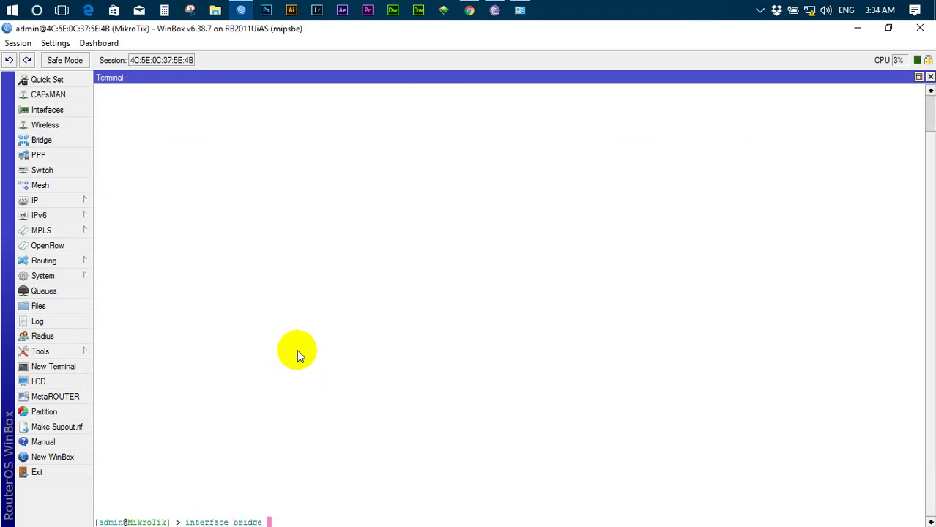
key(Tab)
key(Tab)
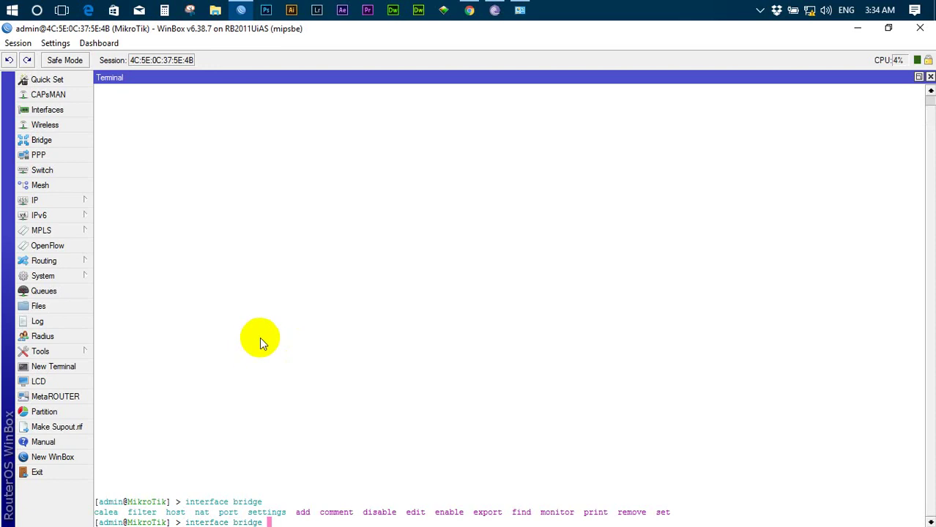
double_click(303, 512)
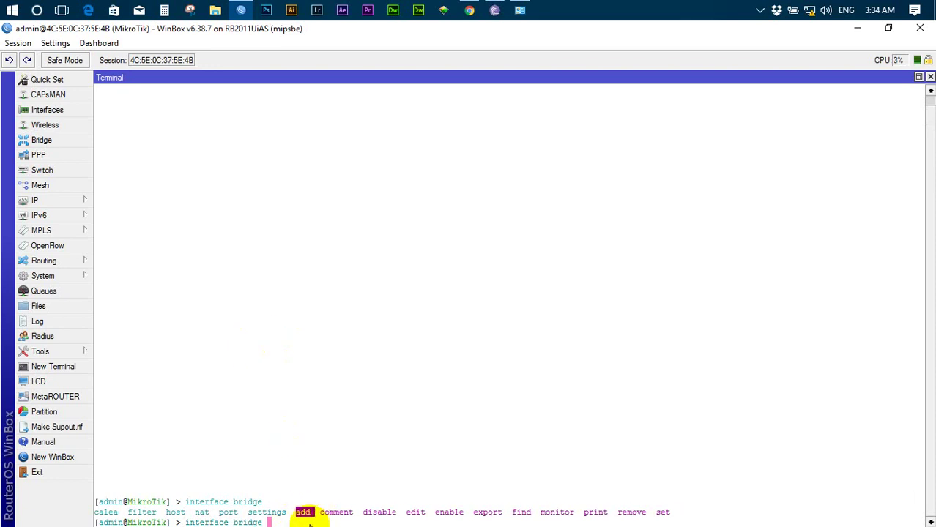
Step: Create a bridge named test-bridge from the terminal with interface bridge add name=test-bridge
text(add)
key(Tab)
key(Tab)
text(na)
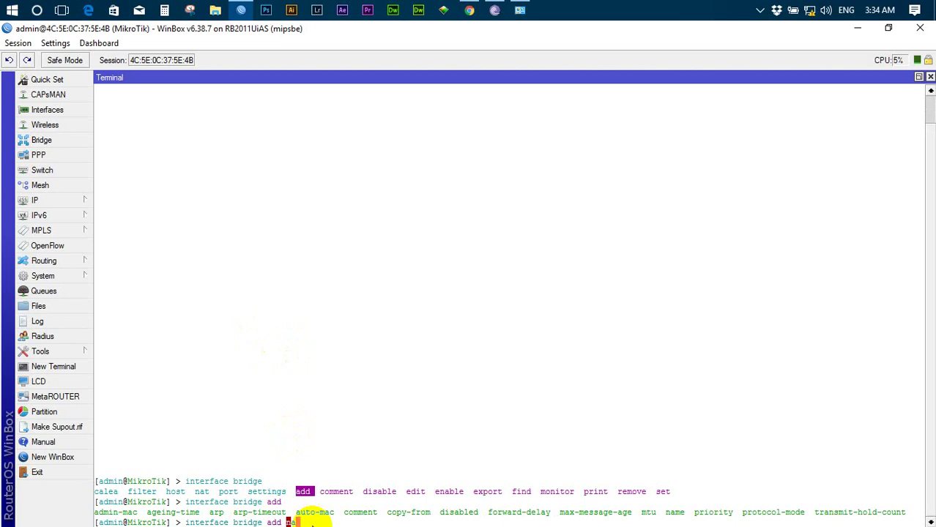
text(me=testbridge)
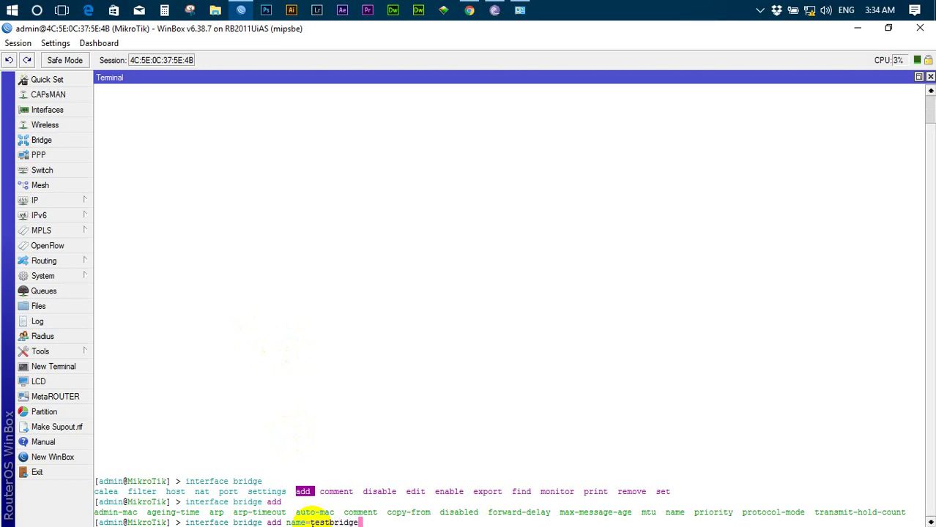
key(Left)
key(Left)
key(Left)
key(Left)
key(Left)
key(Left)
text(-)
key(End)
key(Return)
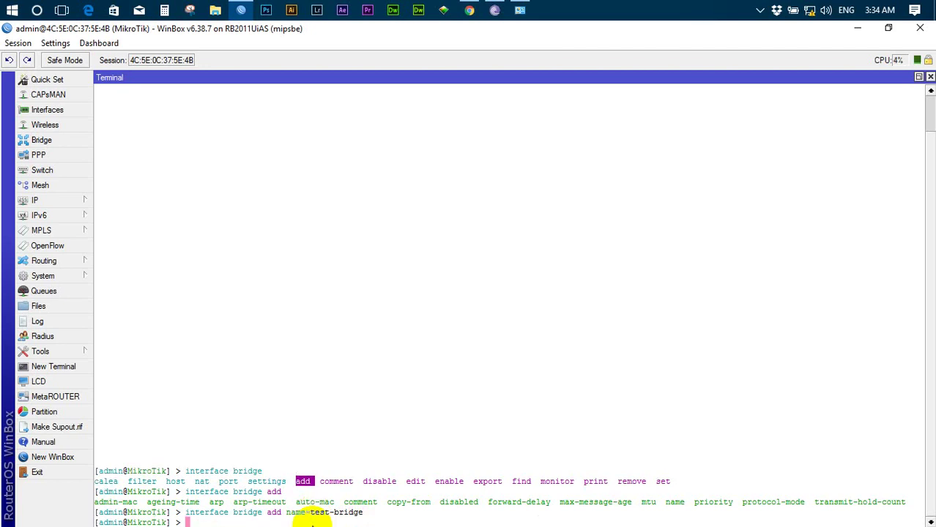
Step: Run interface bridge print in the terminal and examine the TRST-Bridge and test-bridge entries
key(Up)
key(BackSpace)
key(BackSpace)
key(BackSpace)
key(BackSpace)
key(BackSpace)
key(BackSpace)
key(BackSpace)
key(BackSpace)
key(BackSpace)
key(BackSpace)
key(BackSpace)
key(BackSpace)
key(BackSpace)
key(BackSpace)
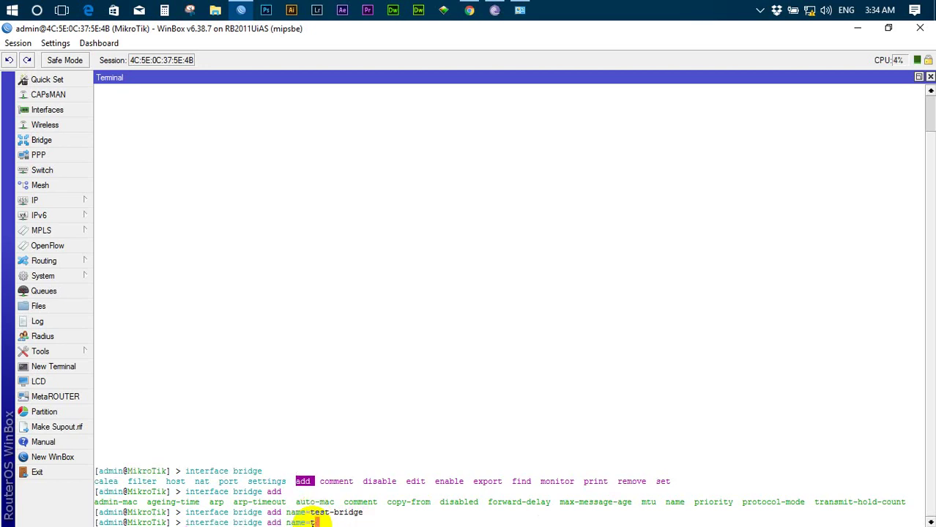
key(BackSpace)
key(BackSpace)
key(BackSpace)
key(BackSpace)
key(BackSpace)
key(BackSpace)
text(print)
key(Return)
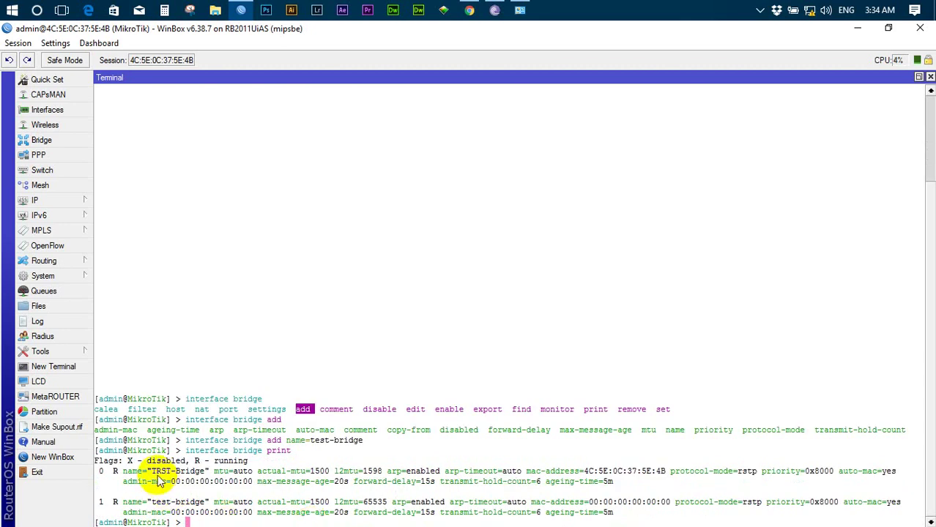
drag(153, 473, 197, 475)
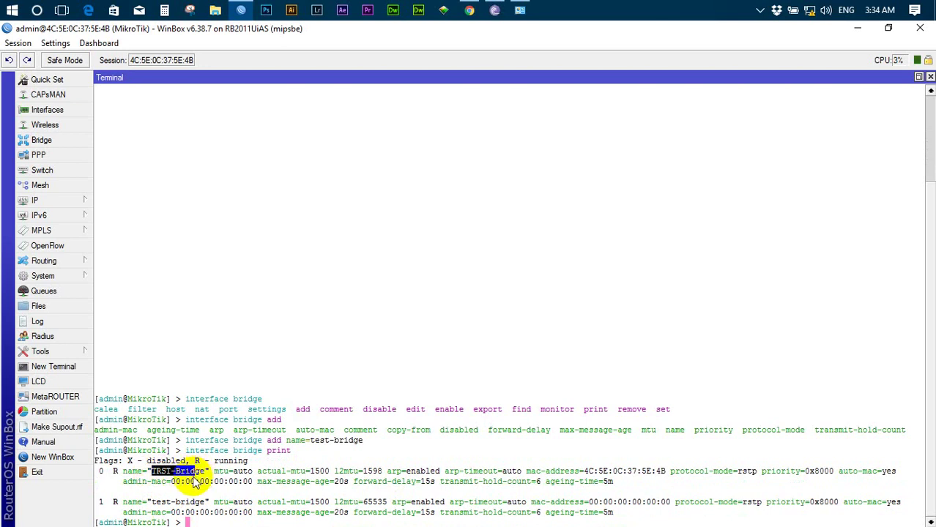
drag(153, 472, 205, 473)
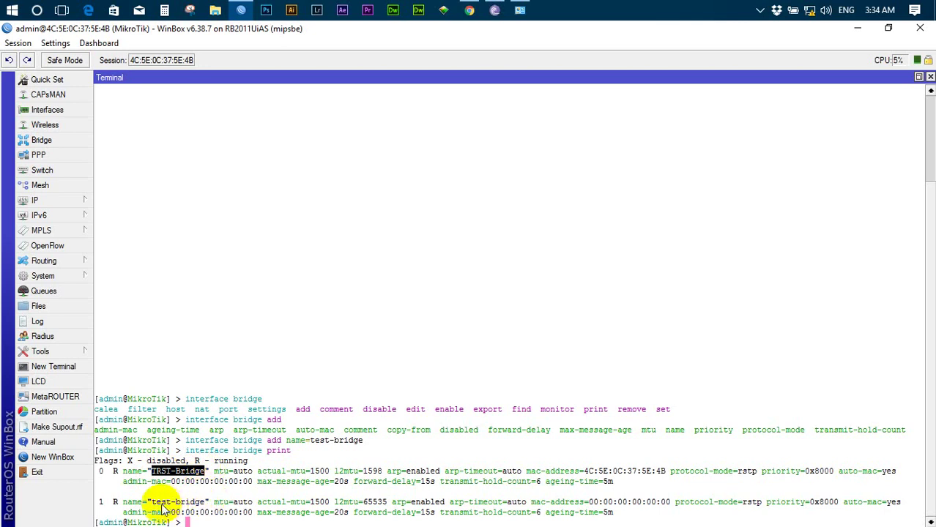
drag(151, 503, 207, 511)
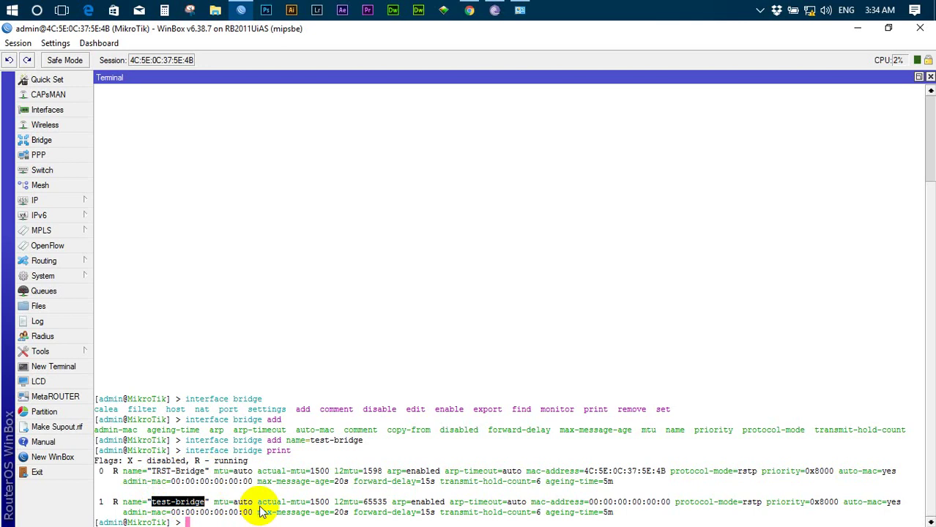
click(178, 517)
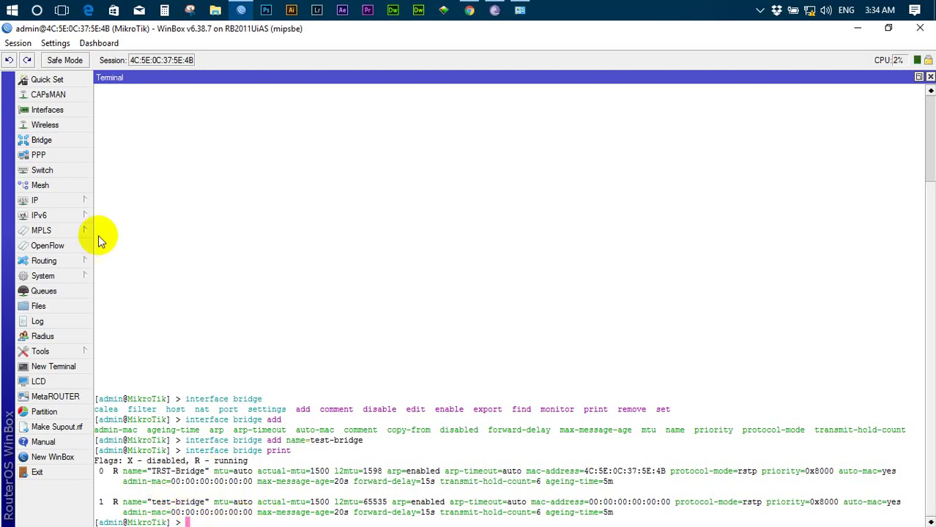
Step: Check test-bridge and the ports from ether6 onward in the Interface List, and close the list
click(58, 110)
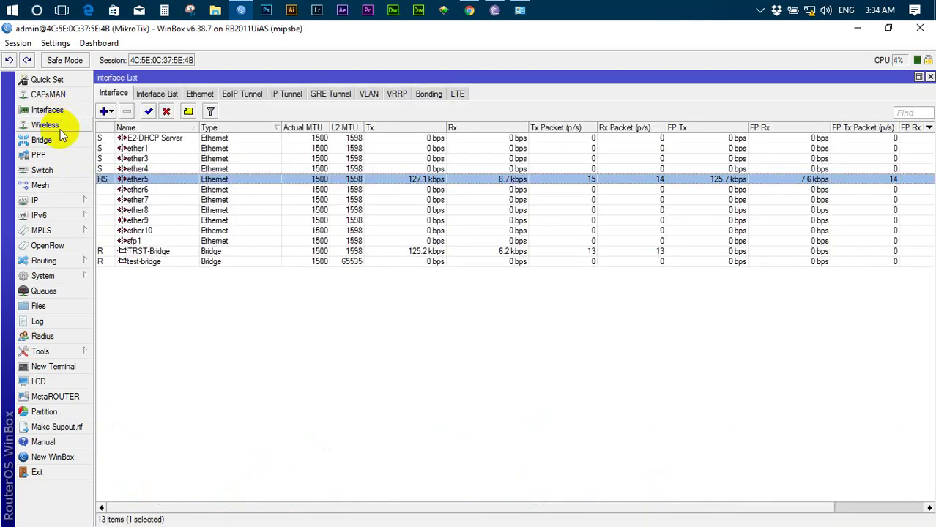
click(144, 190)
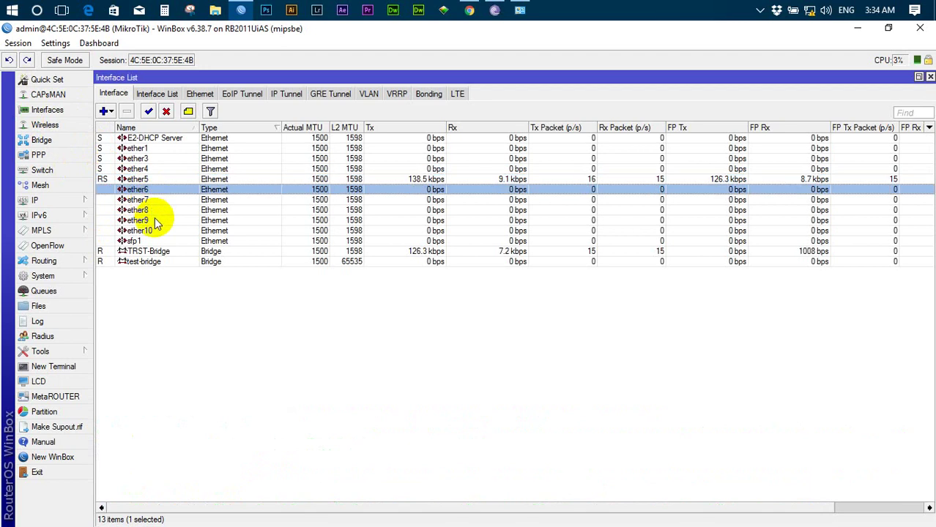
click(930, 77)
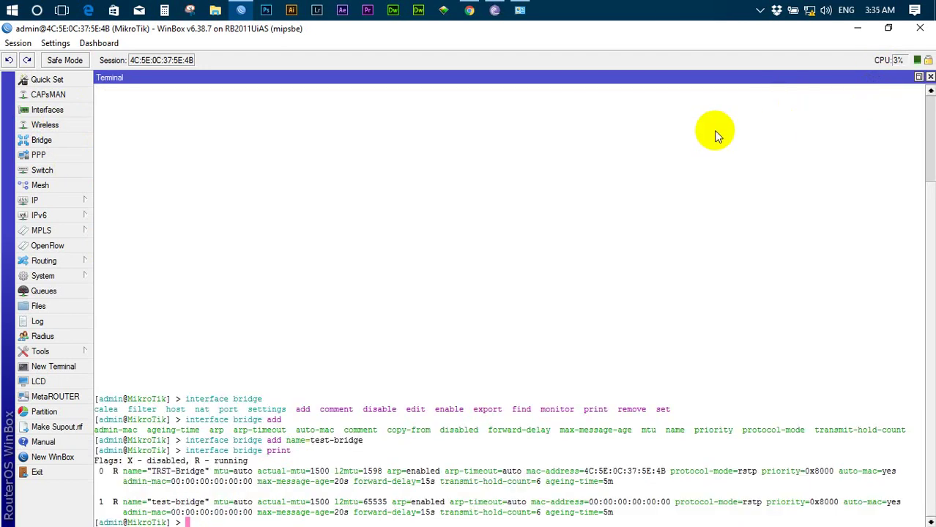
Step: Start the terminal command interface bridge port add interface= for assigning a port to a bridge
key(Up)
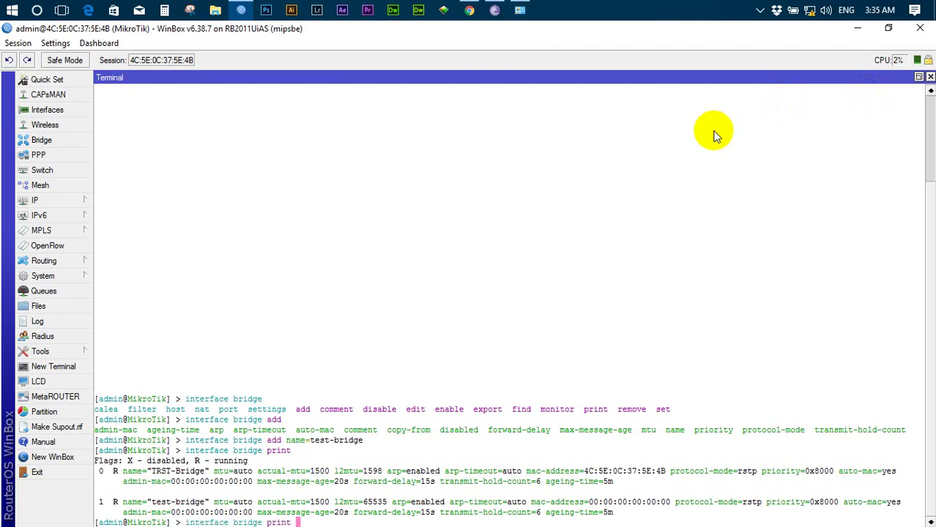
key(BackSpace)
key(BackSpace)
key(BackSpace)
key(BackSpace)
key(BackSpace)
key(BackSpace)
text(port add interface=)
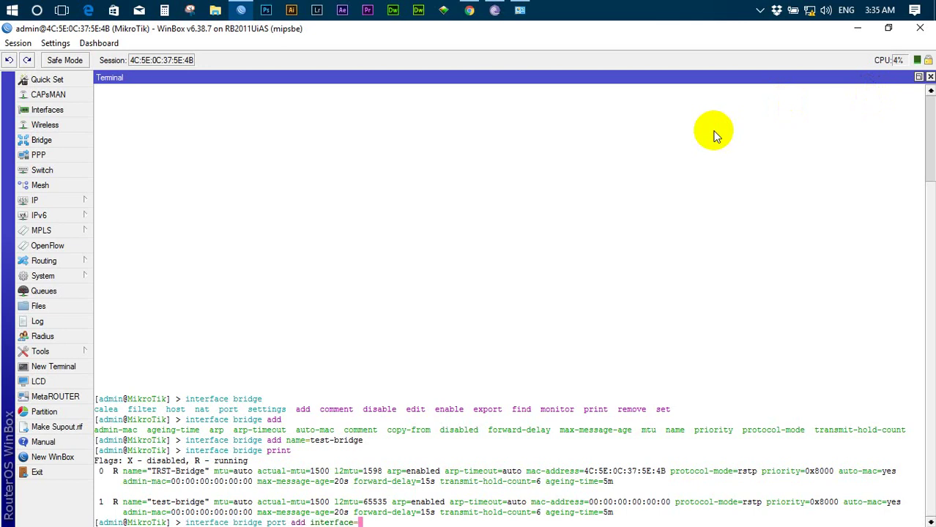